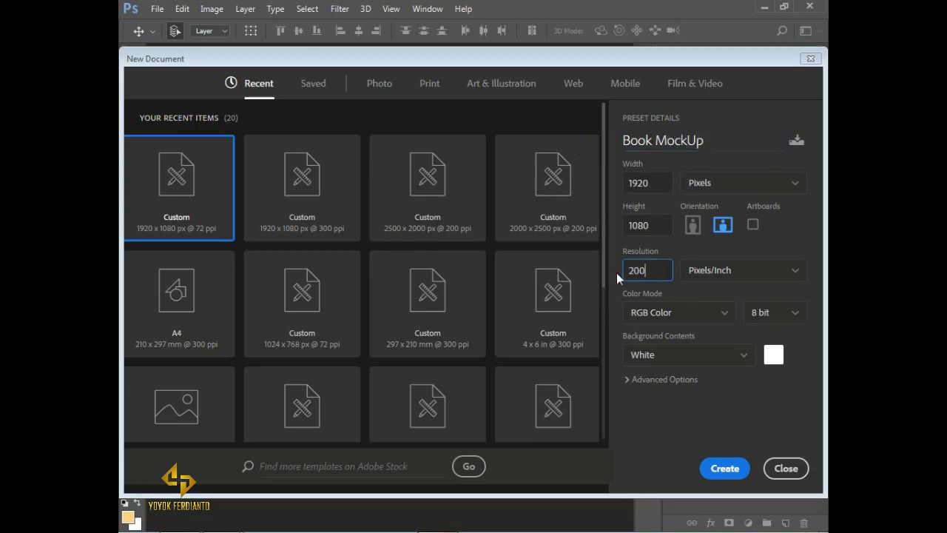
- Create the 1920×1080 px, 200 ppi document named Book MockUp
click(725, 467)
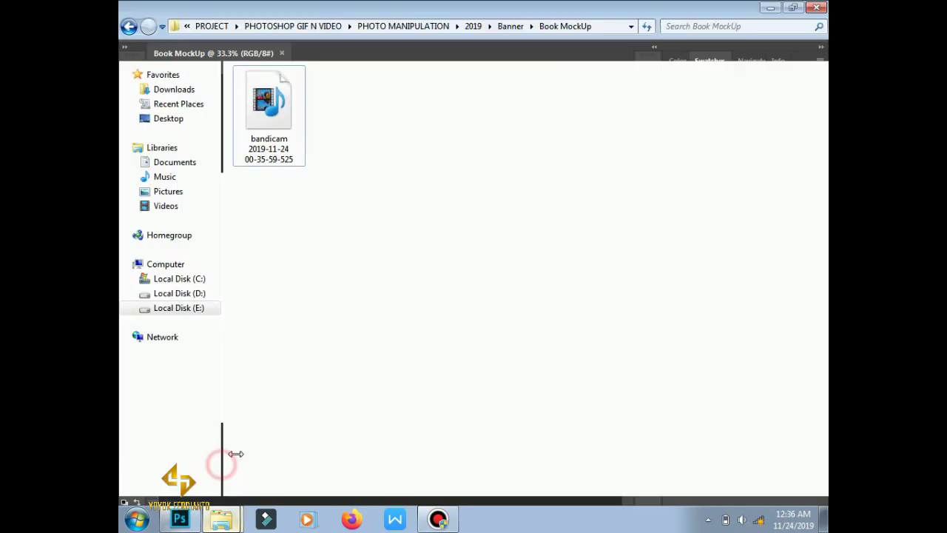
- Place the 4389 paper texture and scale it to about 135.6% to fill the canvas
click(200, 486)
click(180, 519)
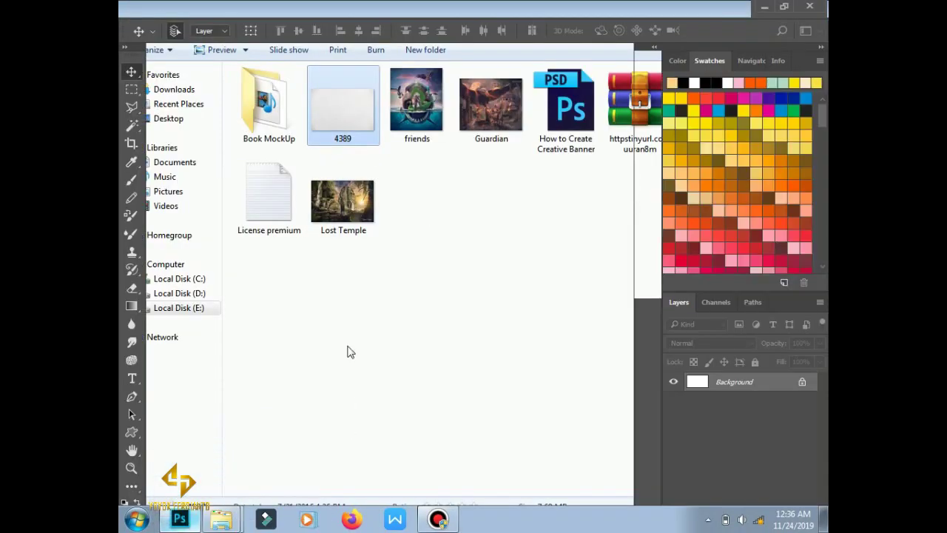
drag(556, 186, 625, 159)
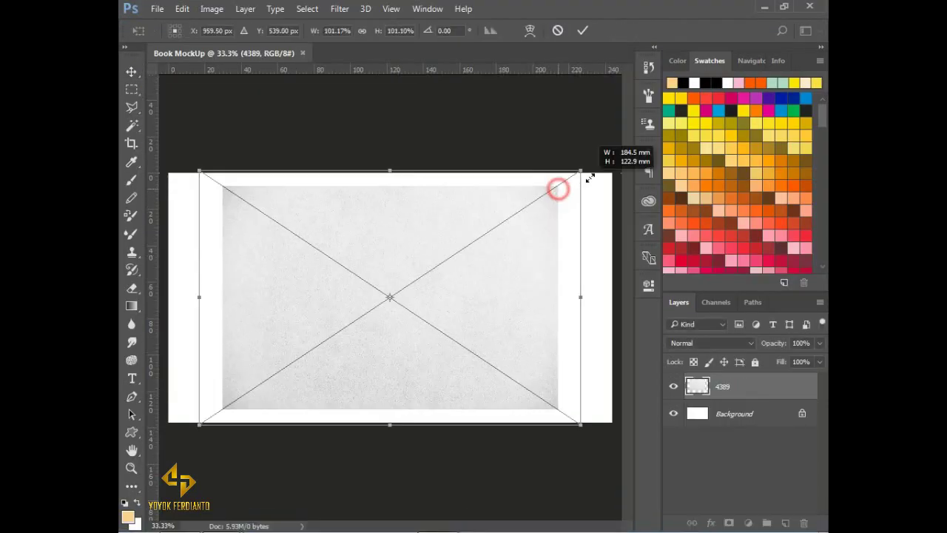
click(584, 30)
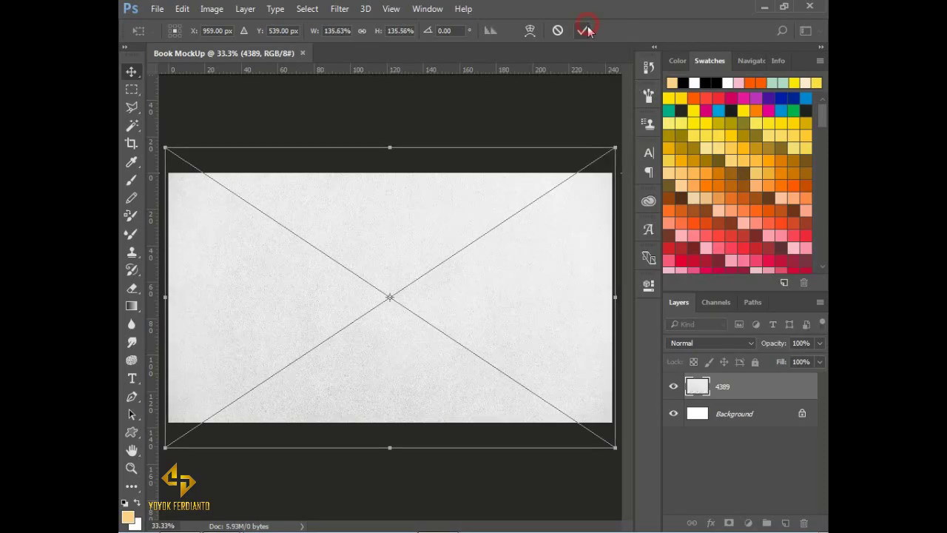
- Show the grid over the canvas
click(390, 9)
click(424, 242)
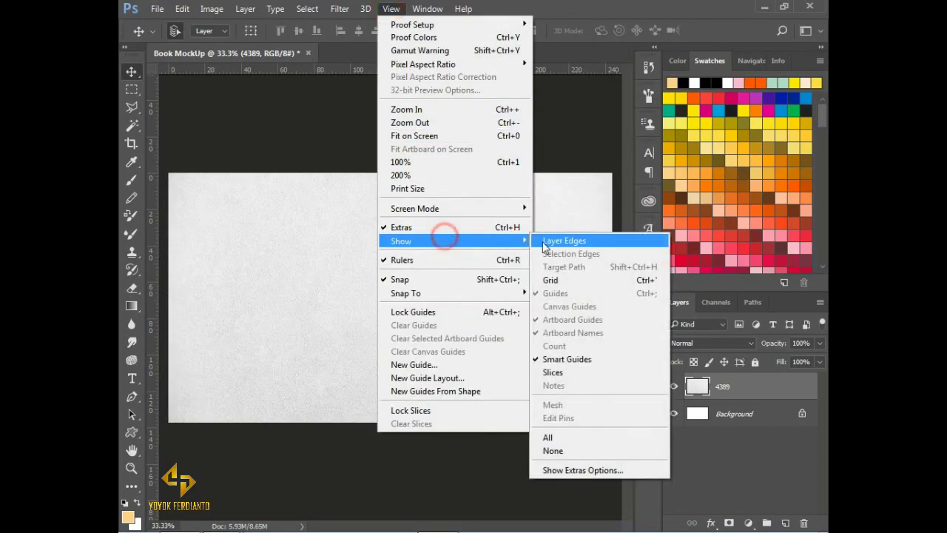
click(602, 279)
mouse_move(179, 519)
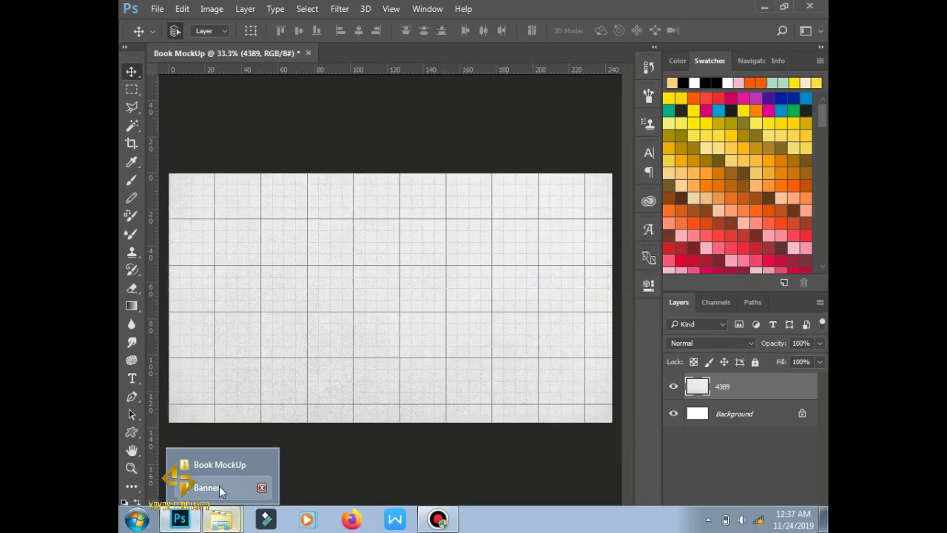
- Place the Hunter psdbox image into the document and shrink it to about a third
click(210, 465)
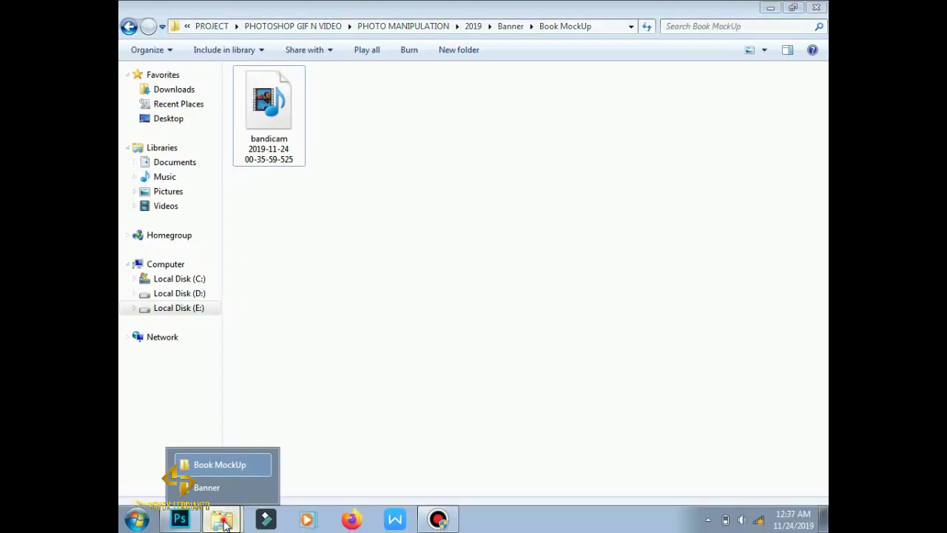
click(206, 486)
mouse_move(717, 126)
mouse_down()
mouse_move(180, 519)
mouse_move(360, 302)
mouse_up()
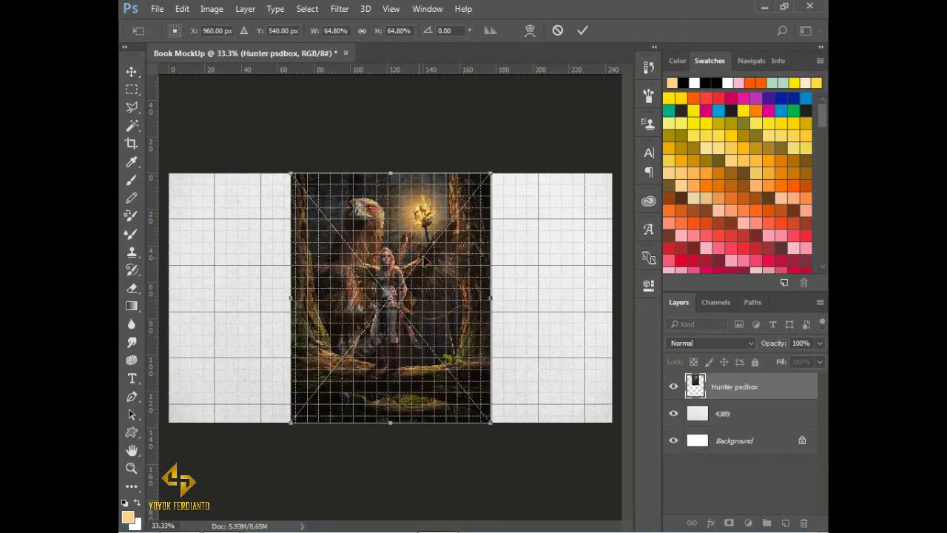
drag(490, 173, 439, 237)
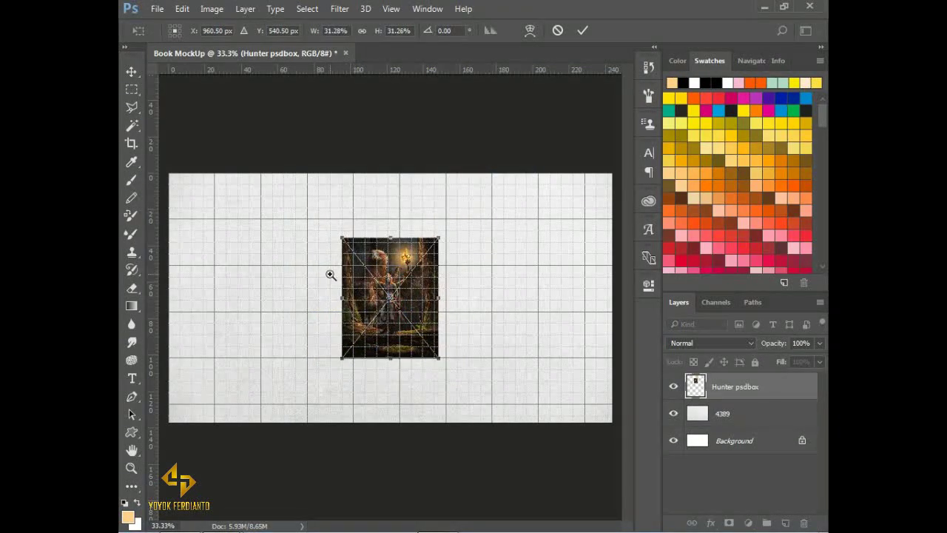
- Position the Hunter cover art left of centre at 33% size and commit it
click(331, 274)
drag(455, 261, 380, 263)
drag(322, 217, 485, 280)
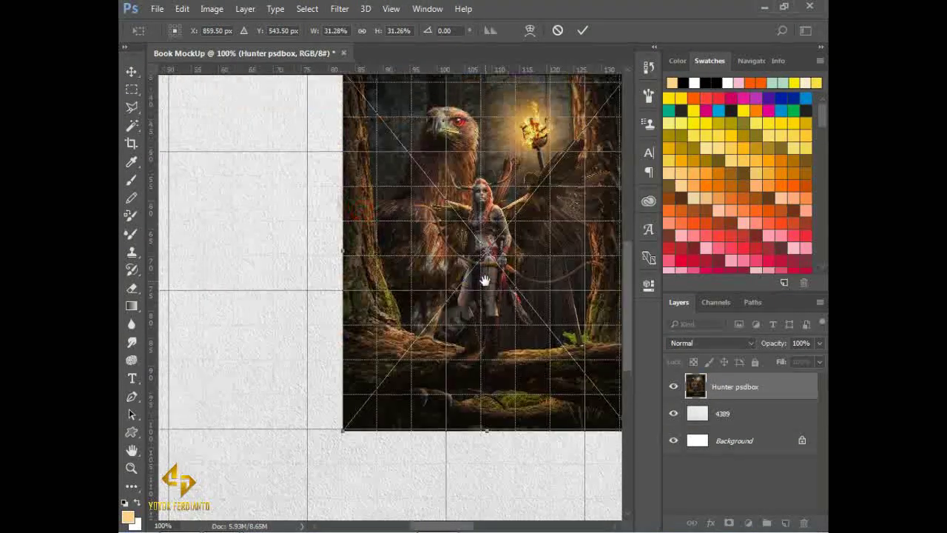
scroll(485, 280, down, 1)
mouse_move(522, 233)
mouse_down()
mouse_move(391, 233)
mouse_move(405, 244)
mouse_move(299, 267)
mouse_up()
scroll(328, 337, up, 1)
drag(363, 298, 406, 400)
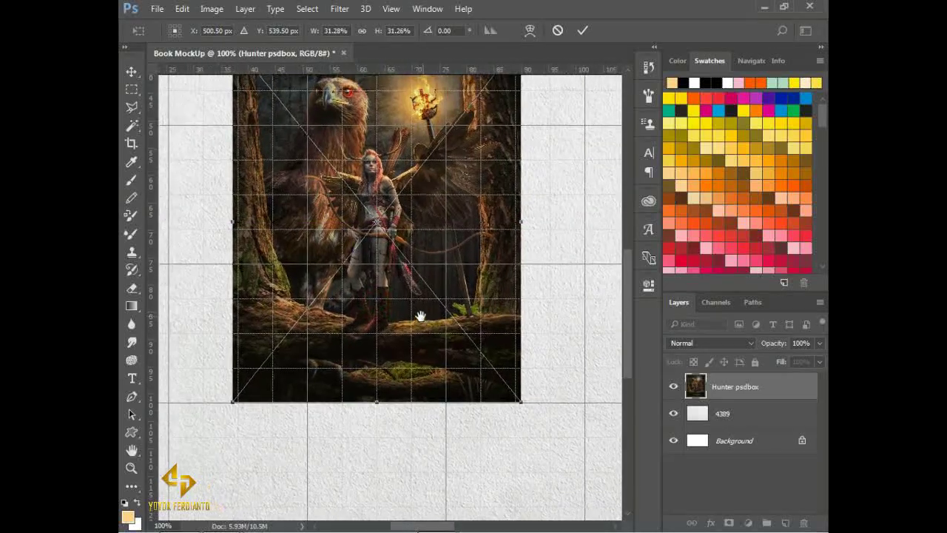
drag(378, 274, 383, 274)
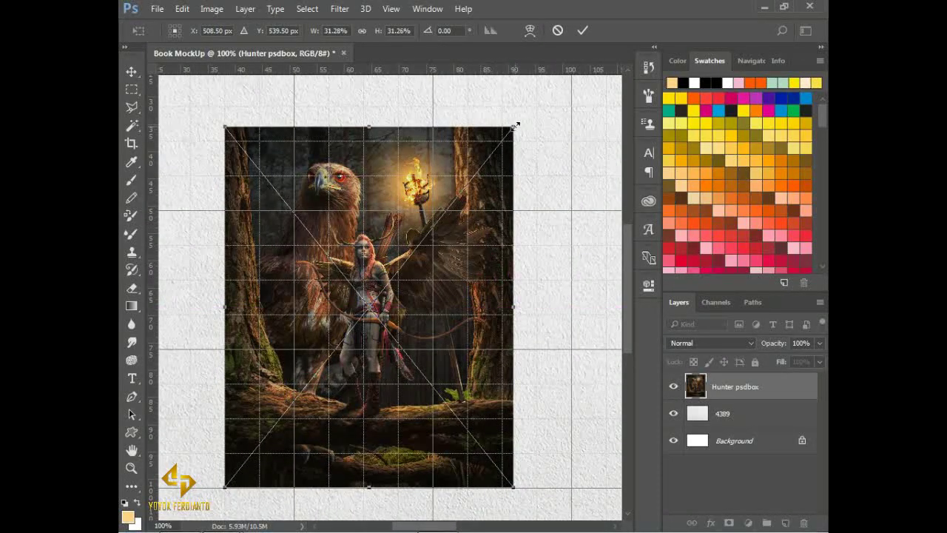
drag(516, 126, 539, 111)
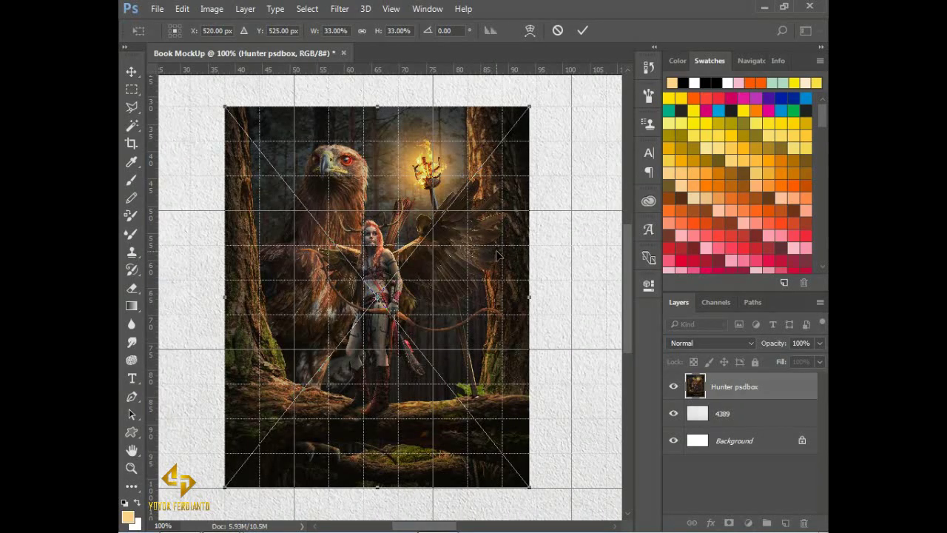
drag(498, 254, 506, 254)
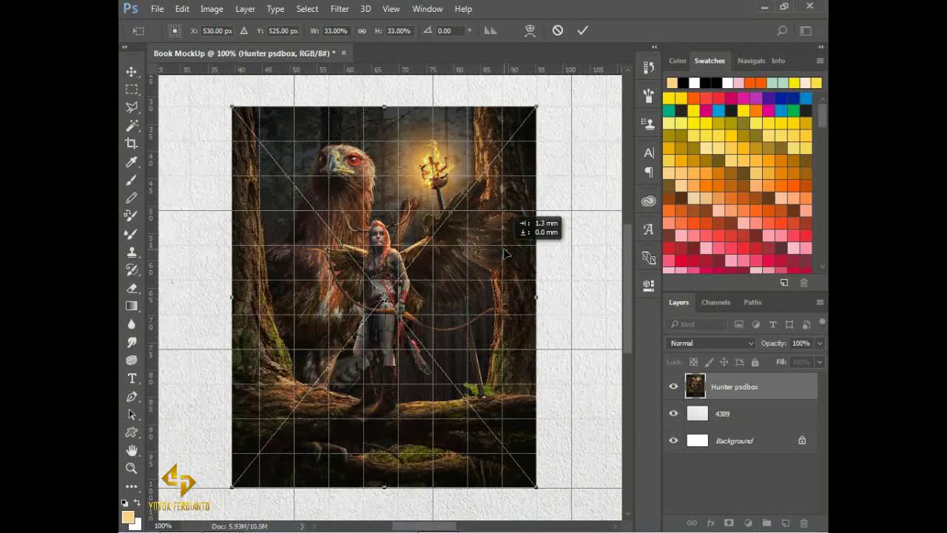
key(ctrl+minus)
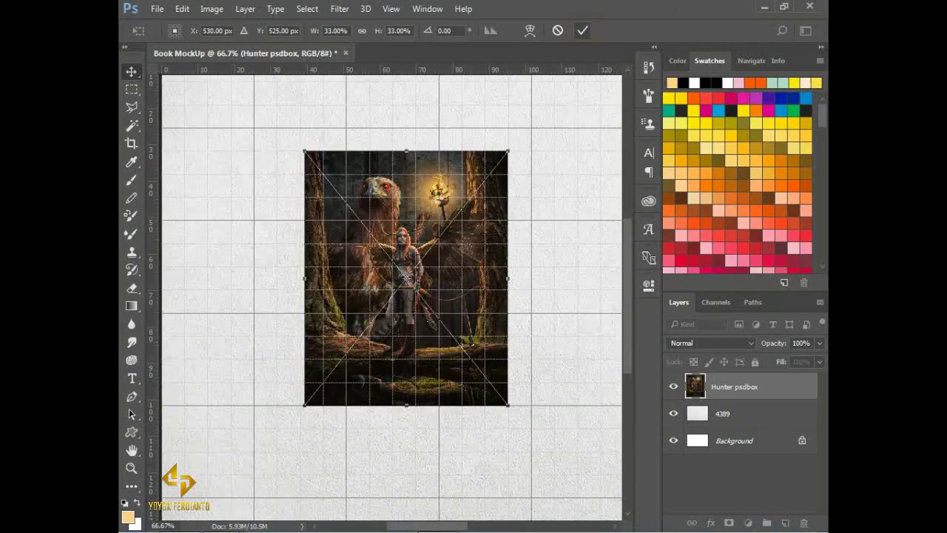
click(582, 31)
key(ctrl+plus)
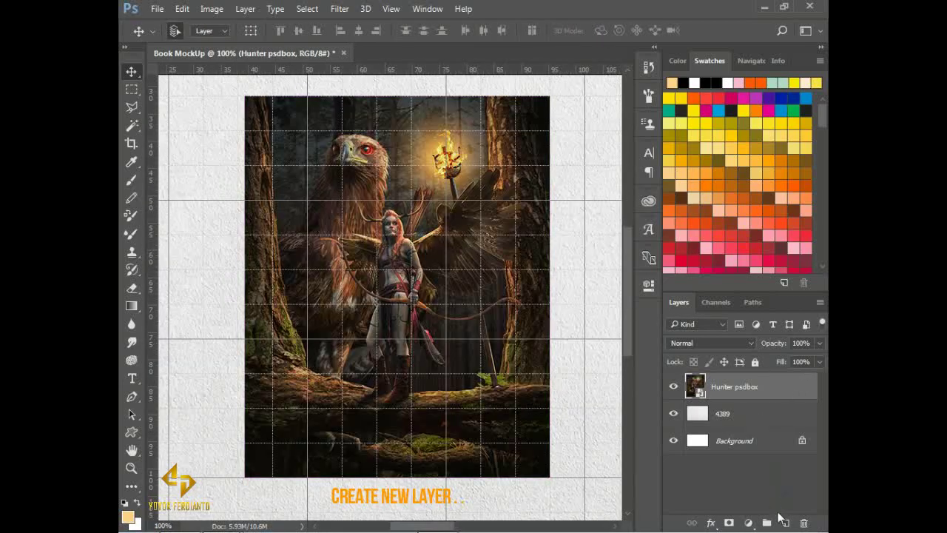
- On a new Layer 1, fill a narrow strip along the cover's left edge with peach
click(785, 522)
click(132, 90)
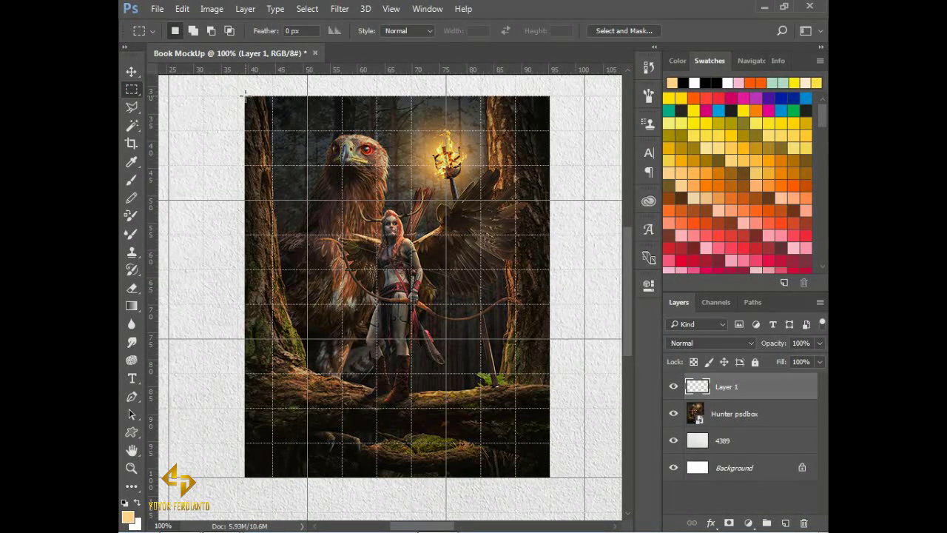
drag(245, 95, 307, 476)
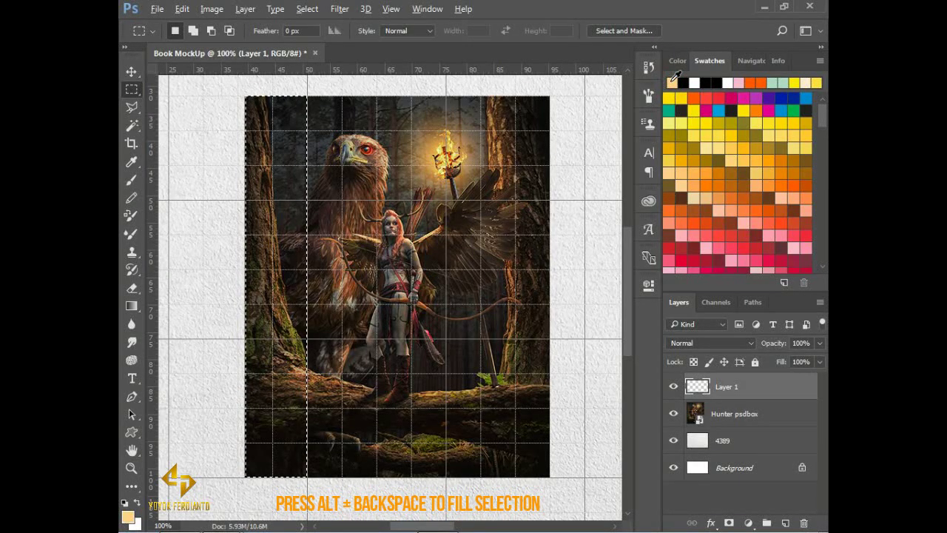
key(alt+BackSpace)
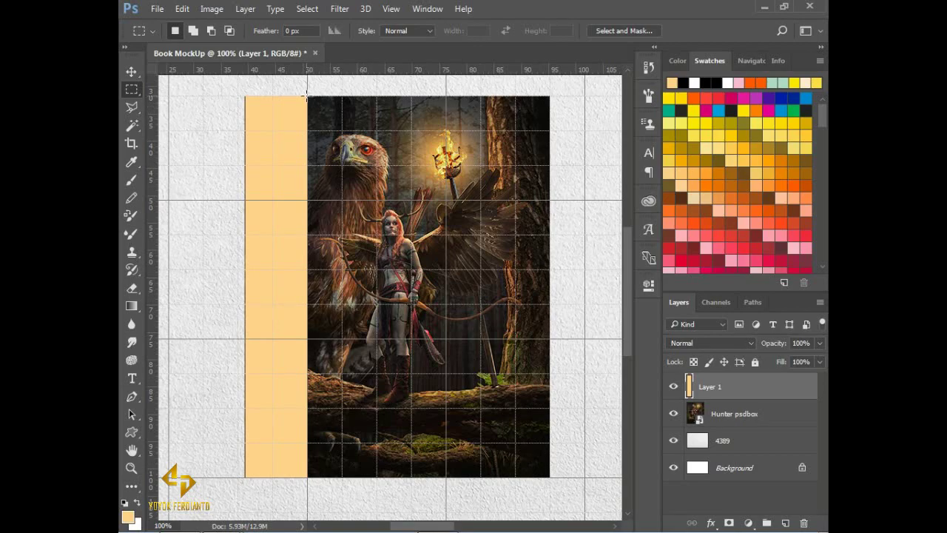
- On a new Layer 2, fill the rest of the cover area with peach and deselect
drag(307, 94, 547, 474)
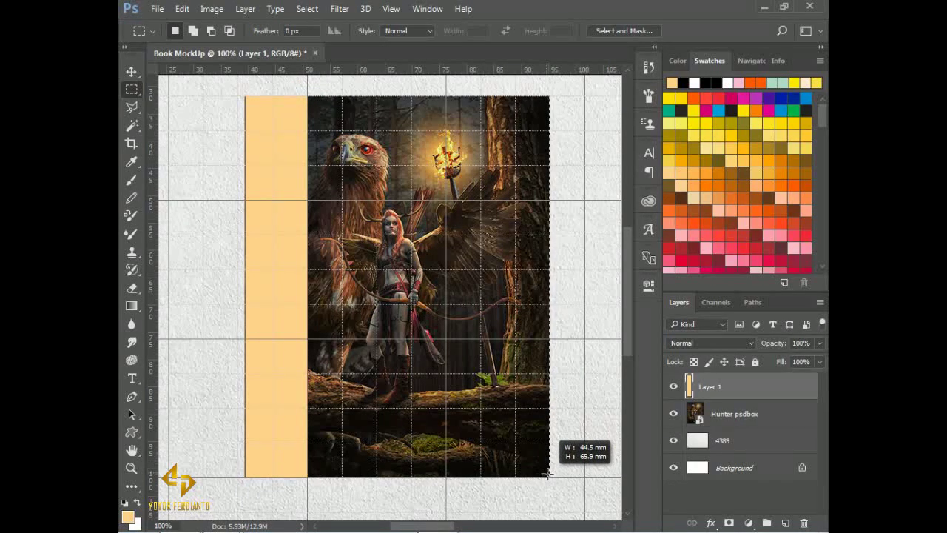
click(785, 522)
key(alt+BackSpace)
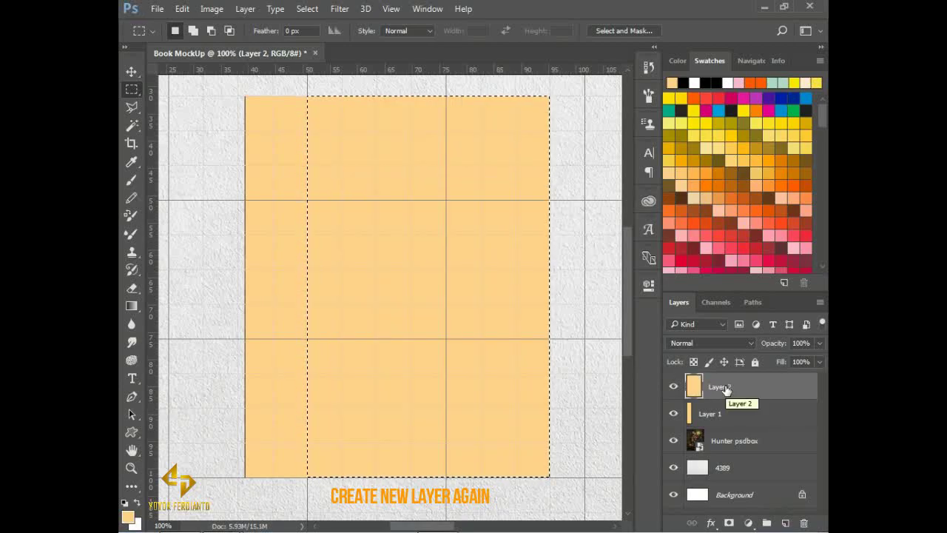
key(ctrl+d)
- Delete the Hunter psdbox layer and rename Layer 1 to spin and Layer 2 to book
drag(726, 442, 803, 522)
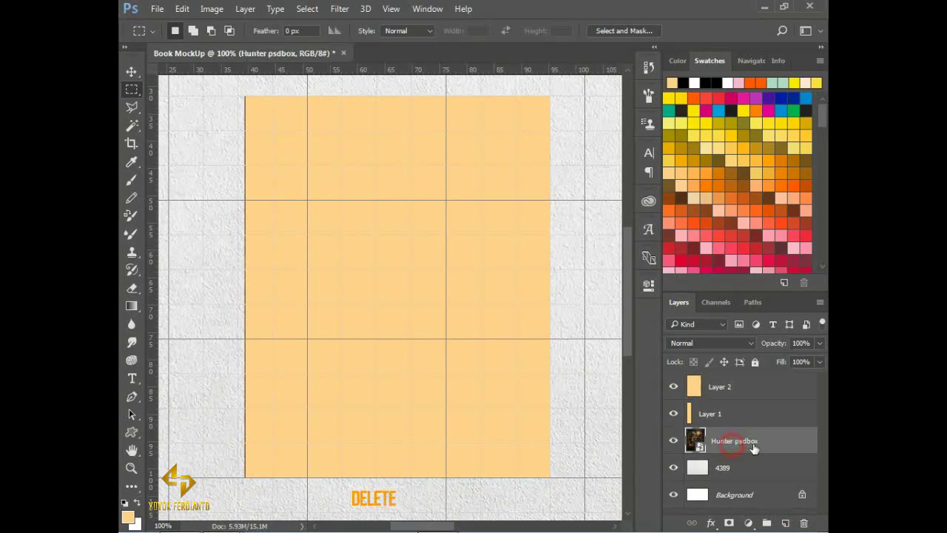
click(712, 416)
text(spin)
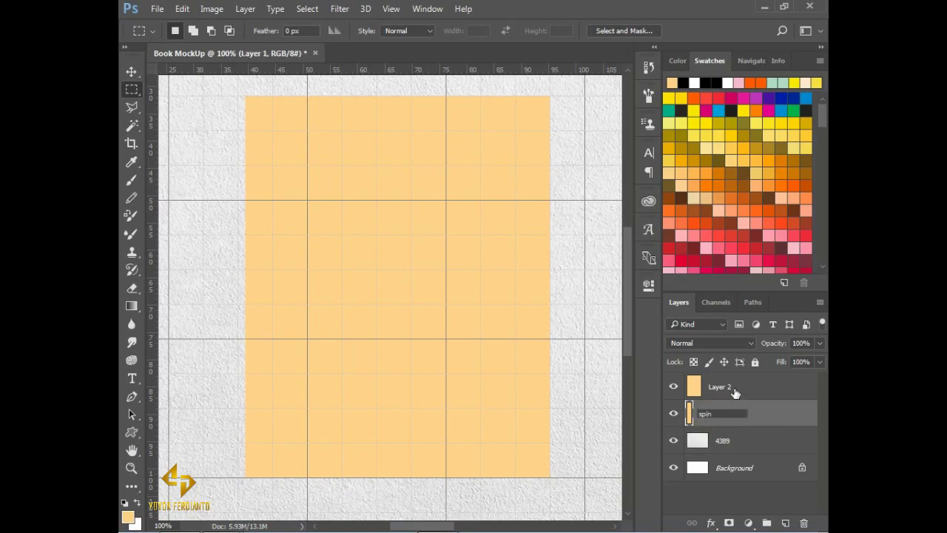
click(733, 390)
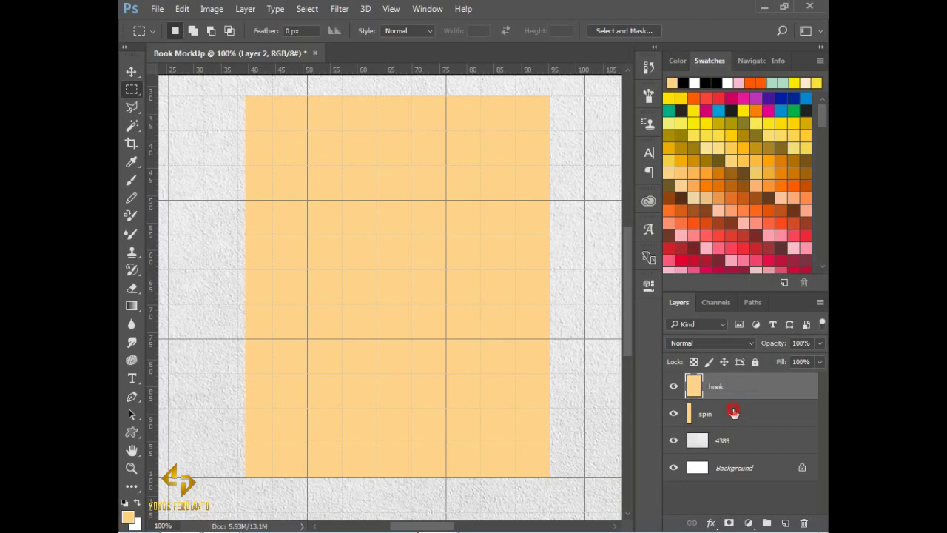
- Convert the spin and book layers to smart objects
click(734, 412)
right_click(686, 415)
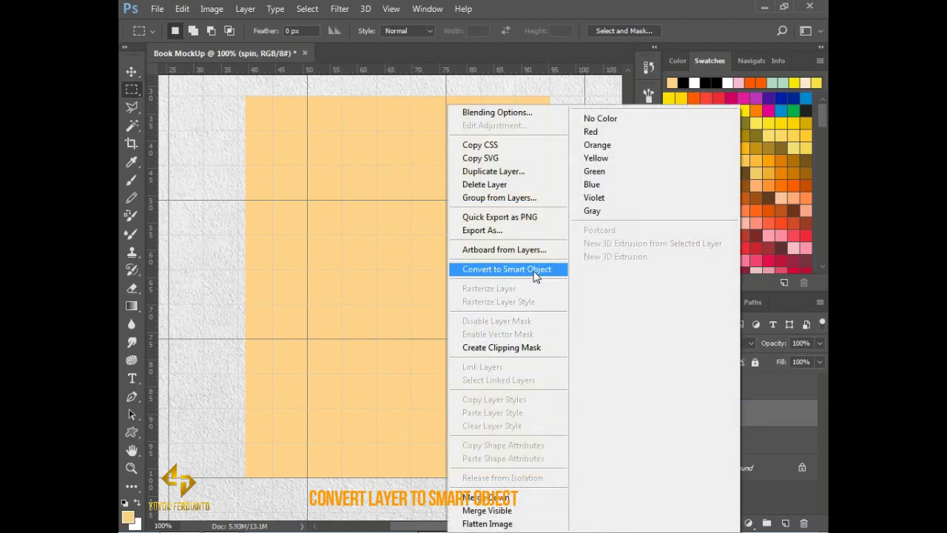
click(535, 270)
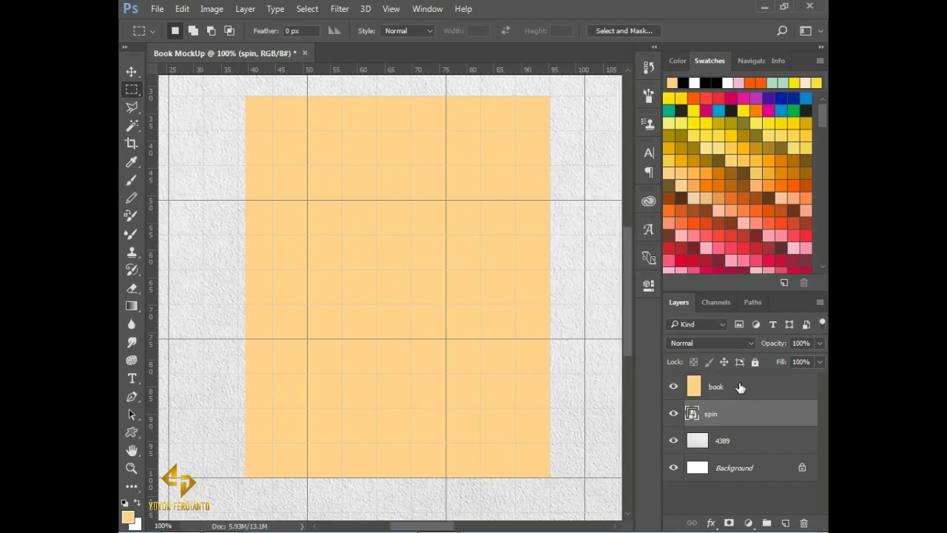
click(740, 386)
right_click(739, 386)
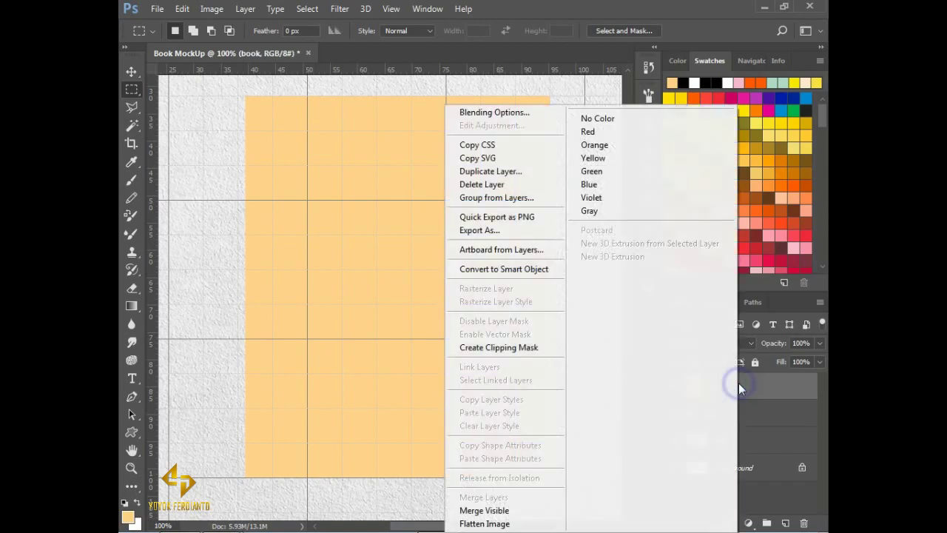
click(508, 268)
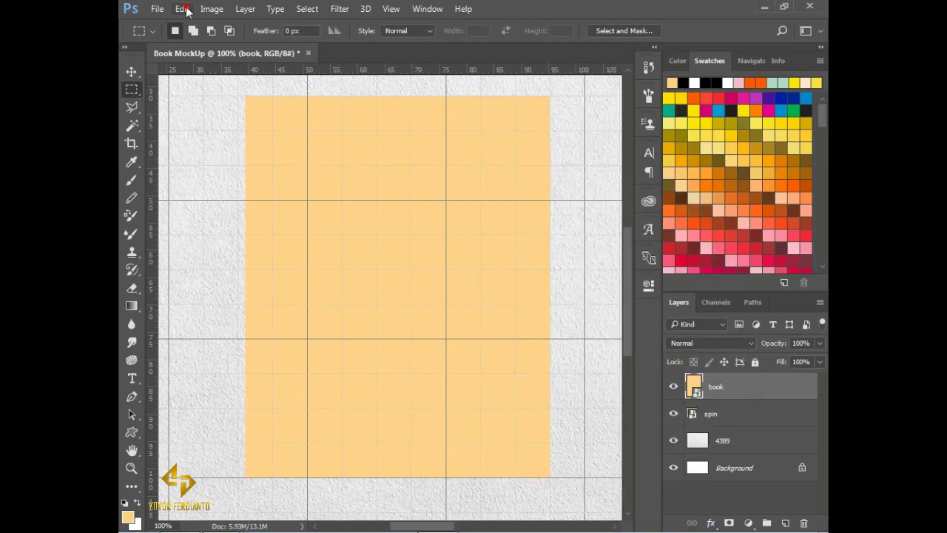
click(183, 9)
- Distort the book cover, pulling its right corners inward to angle the top and bottom edges
click(263, 297)
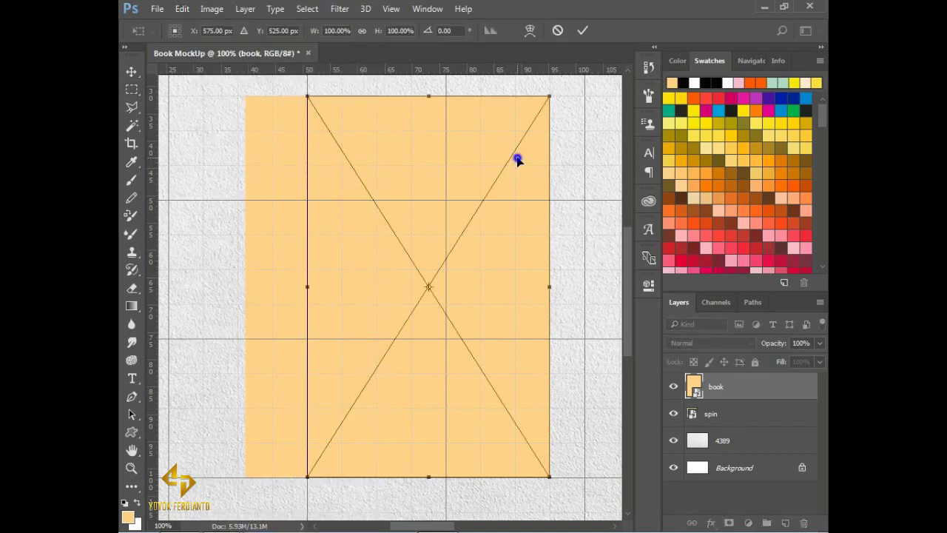
right_click(517, 160)
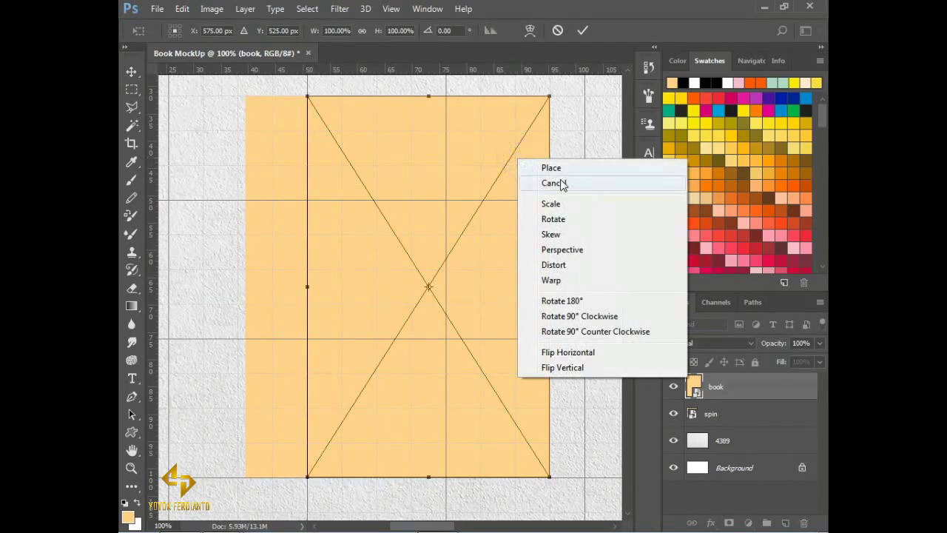
click(574, 269)
click(504, 153)
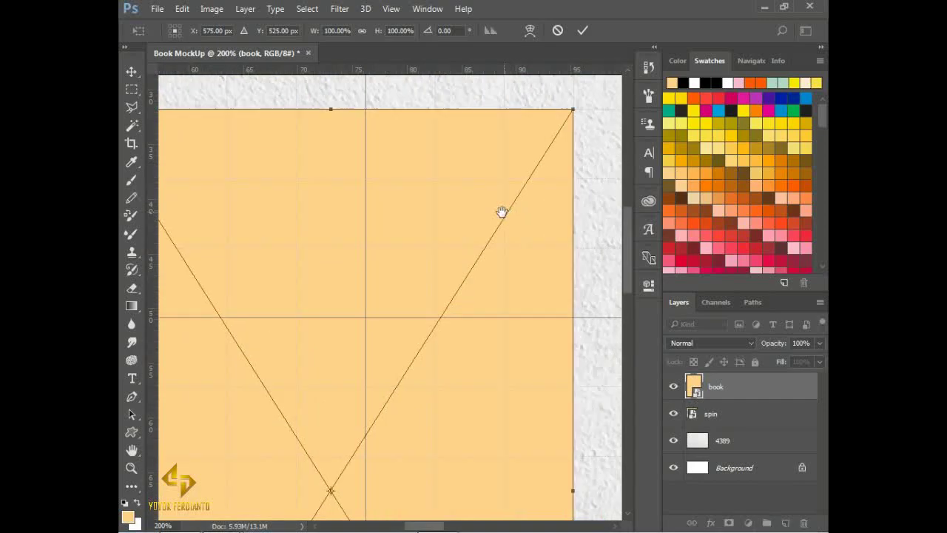
drag(568, 117, 568, 146)
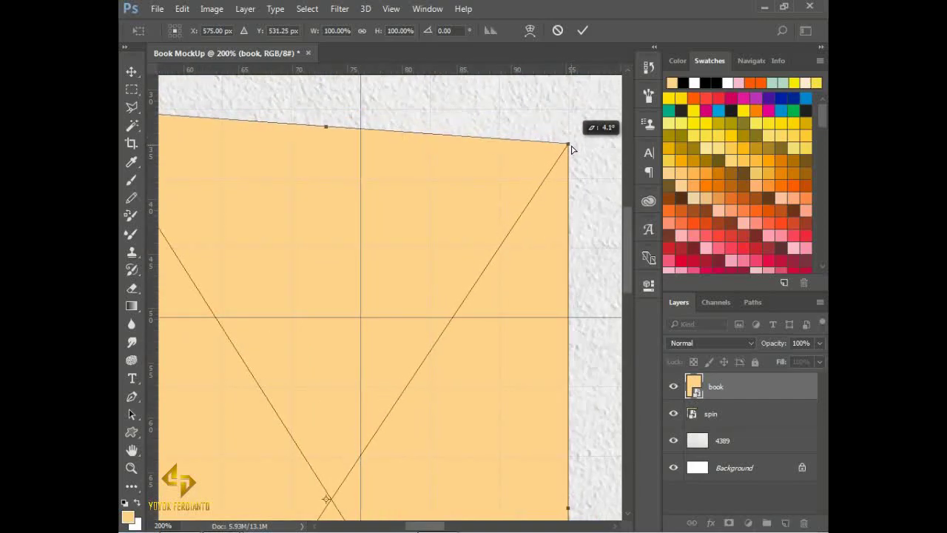
alt+click(517, 276)
ctrl+click(537, 362)
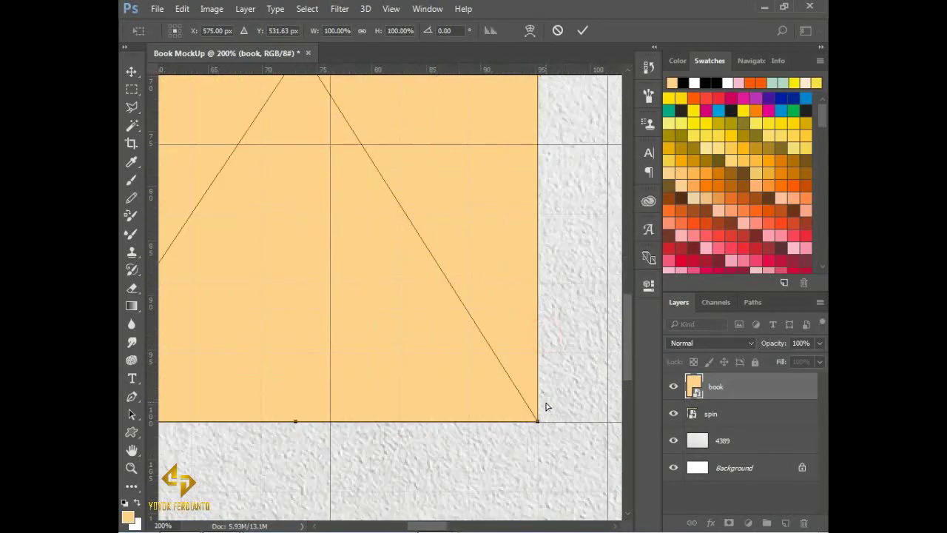
drag(535, 416, 538, 385)
- Add a guide at the cover's top-right corner and narrow the cover to 93.14% width
alt+click(542, 208)
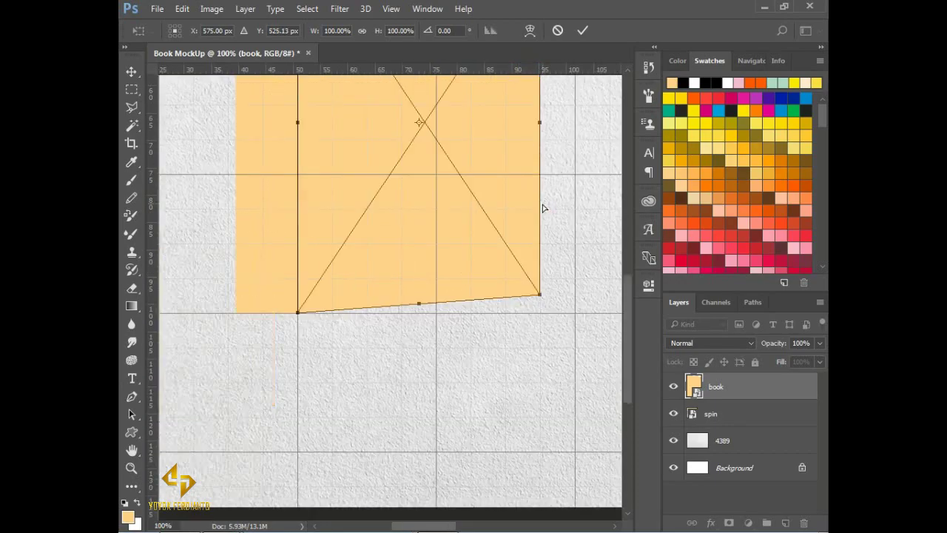
scroll(542, 208, up, 5)
scroll(530, 133, up, 6)
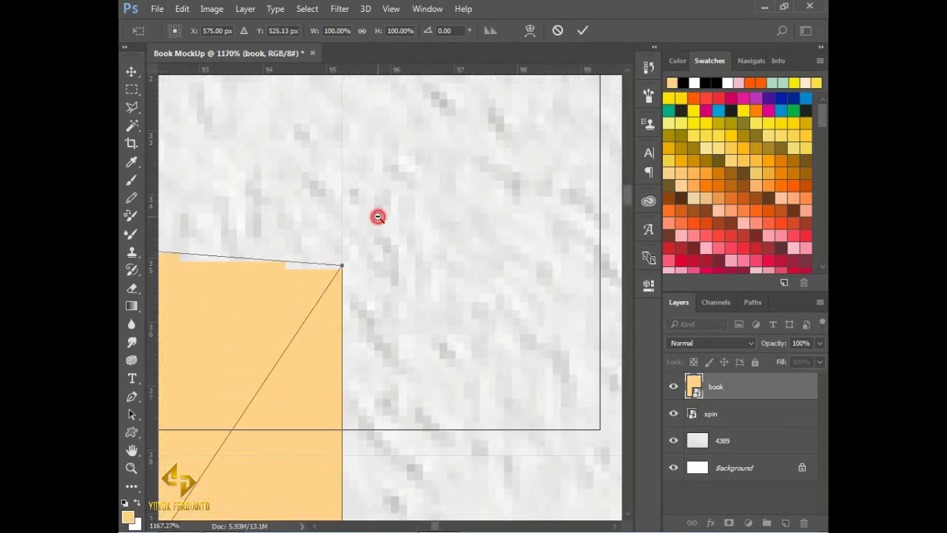
drag(388, 72, 395, 250)
alt+click(395, 315)
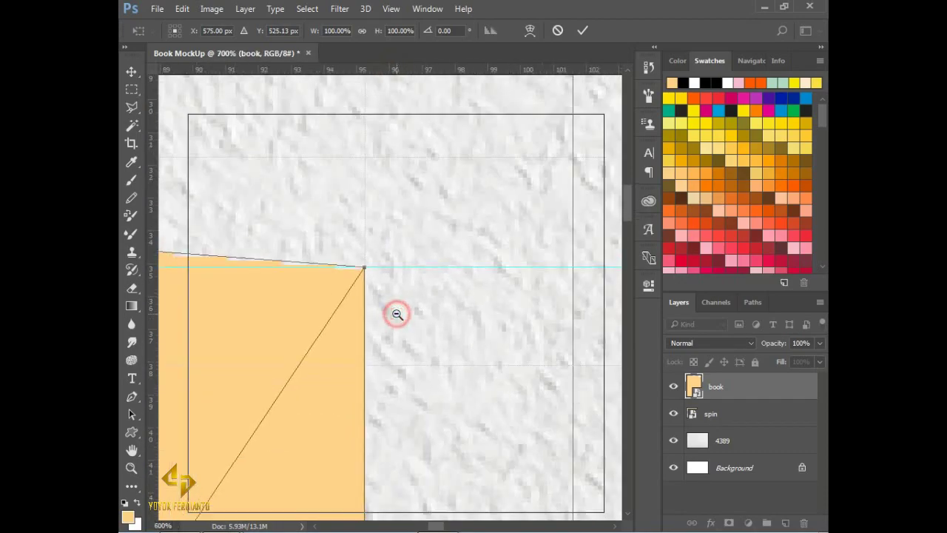
alt+click(433, 252)
alt+click(412, 273)
alt+click(488, 302)
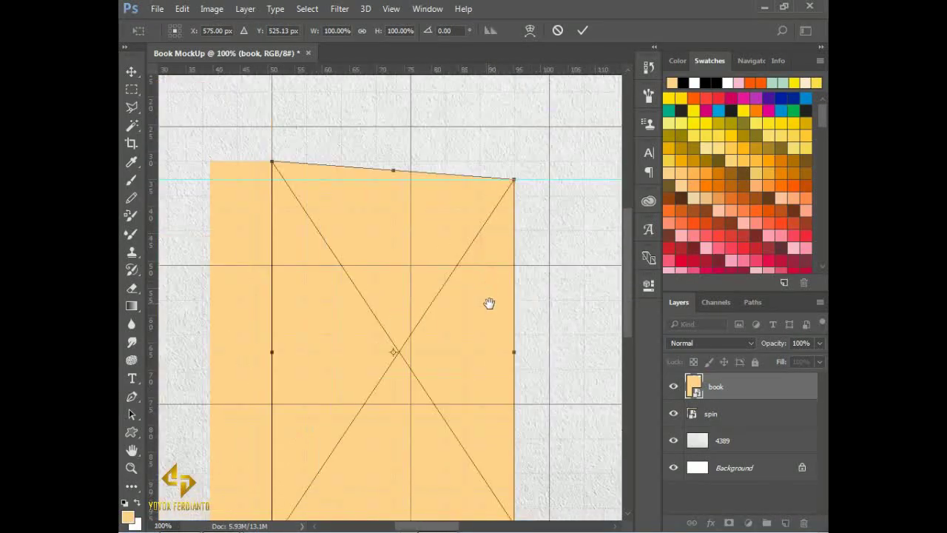
scroll(508, 321, down, 2)
drag(516, 301, 498, 301)
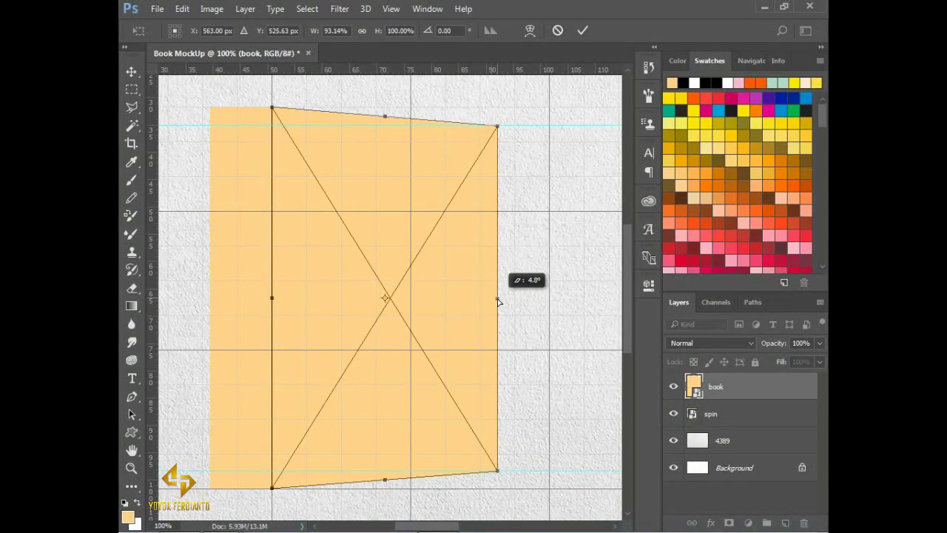
- Warp the cover, bowing its top edge up and its bottom edge down at the middle
right_click(431, 159)
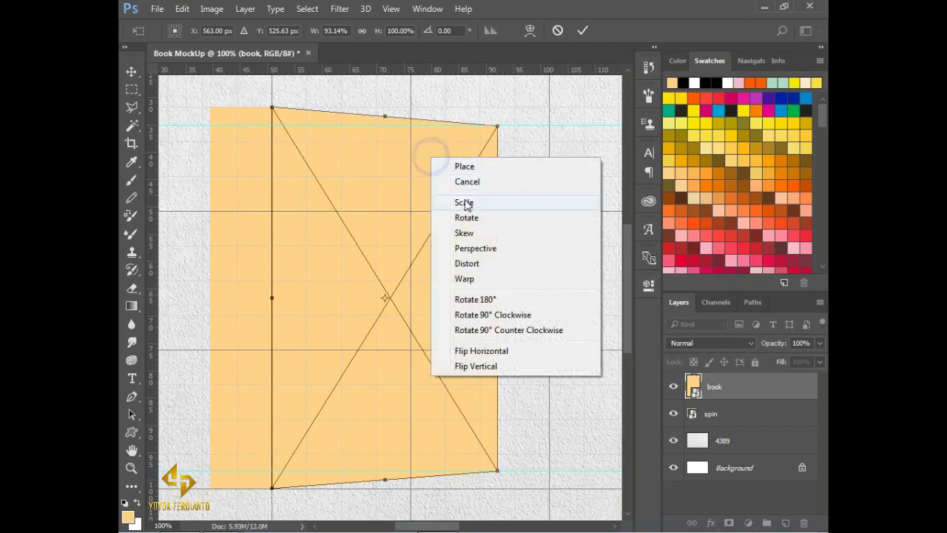
click(475, 278)
ctrl+click(499, 163)
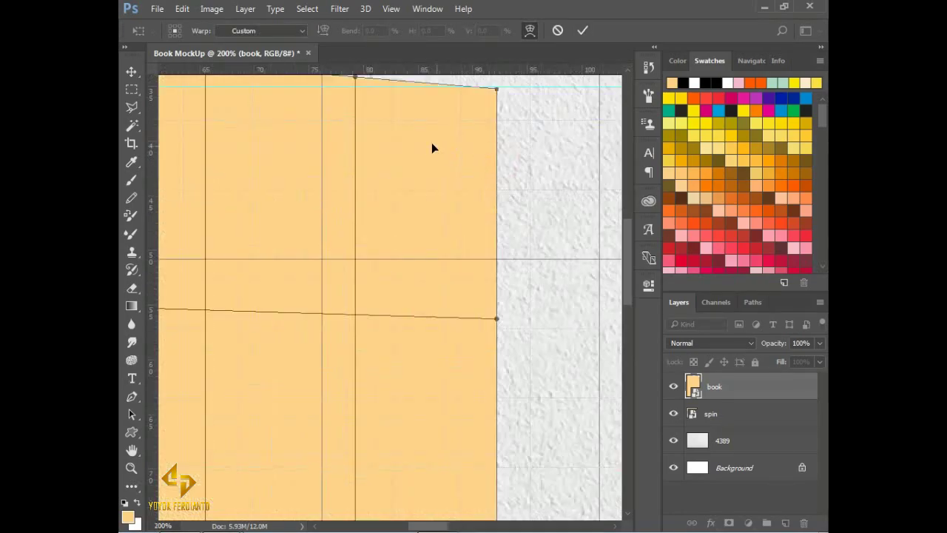
drag(425, 128, 441, 197)
drag(373, 153, 376, 143)
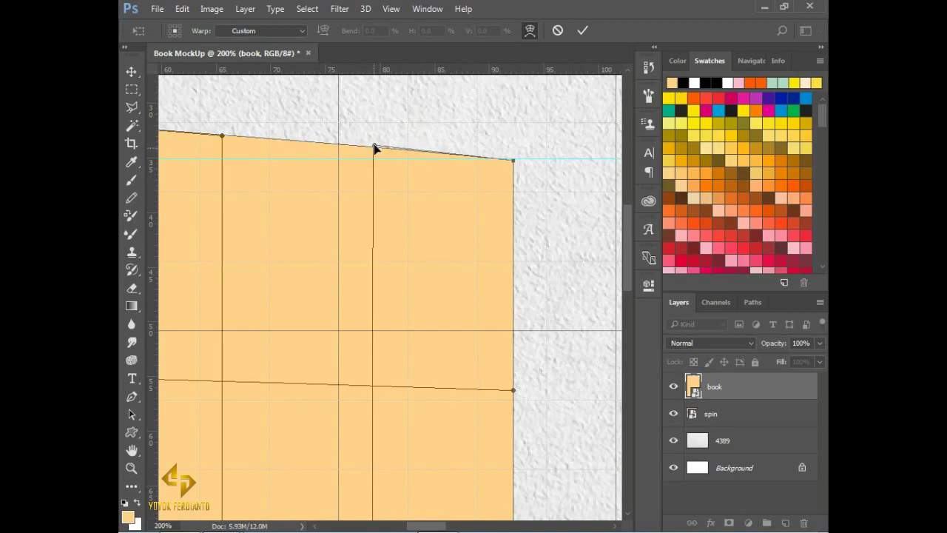
scroll(428, 191, down, 5)
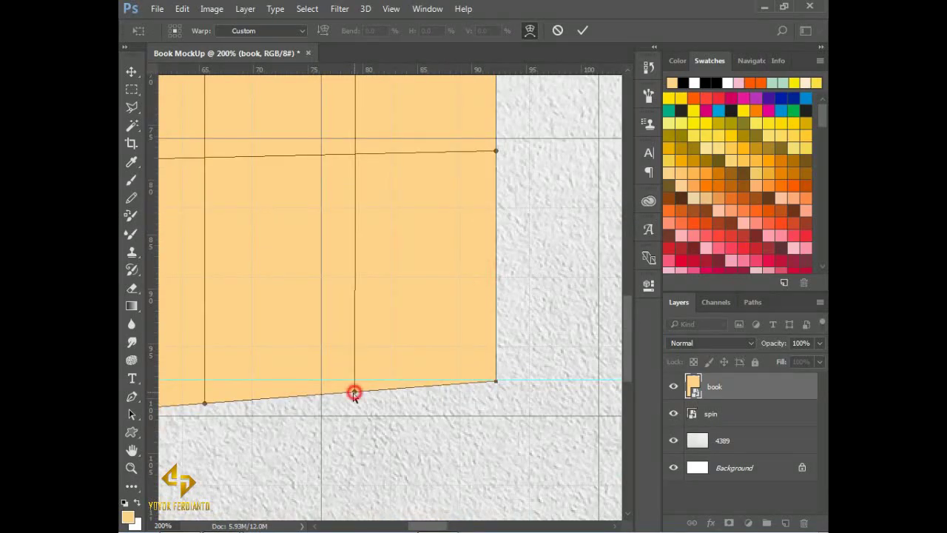
drag(354, 391, 352, 397)
- Refine the bottom and top curves and commit the warp
mouse_move(249, 411)
mouse_down()
mouse_move(450, 344)
mouse_move(406, 339)
mouse_up()
click(404, 335)
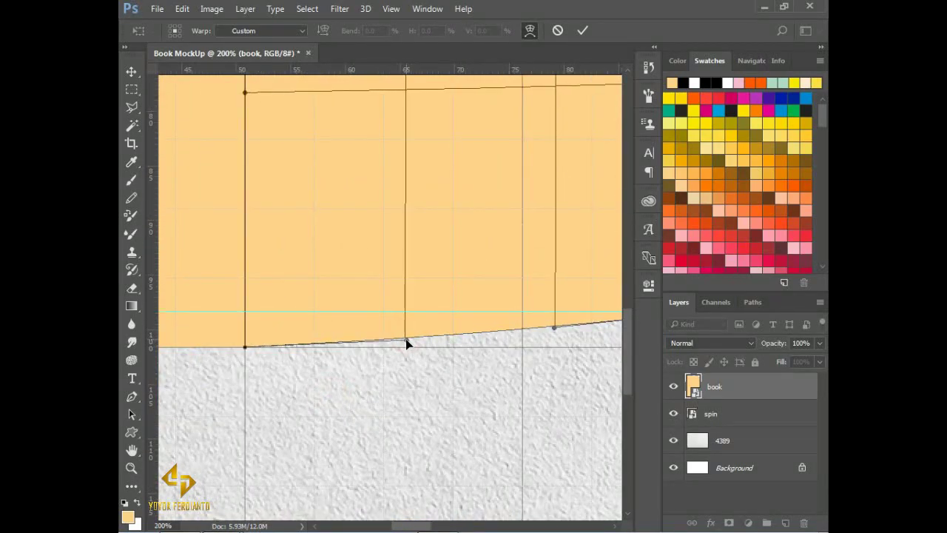
scroll(498, 302, up, 10)
drag(460, 170, 459, 163)
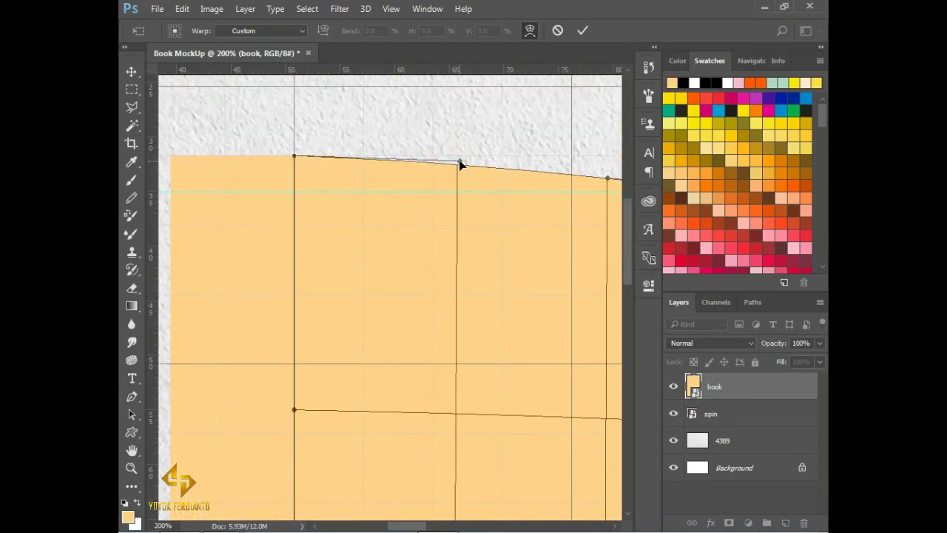
alt+click(474, 284)
alt+click(474, 286)
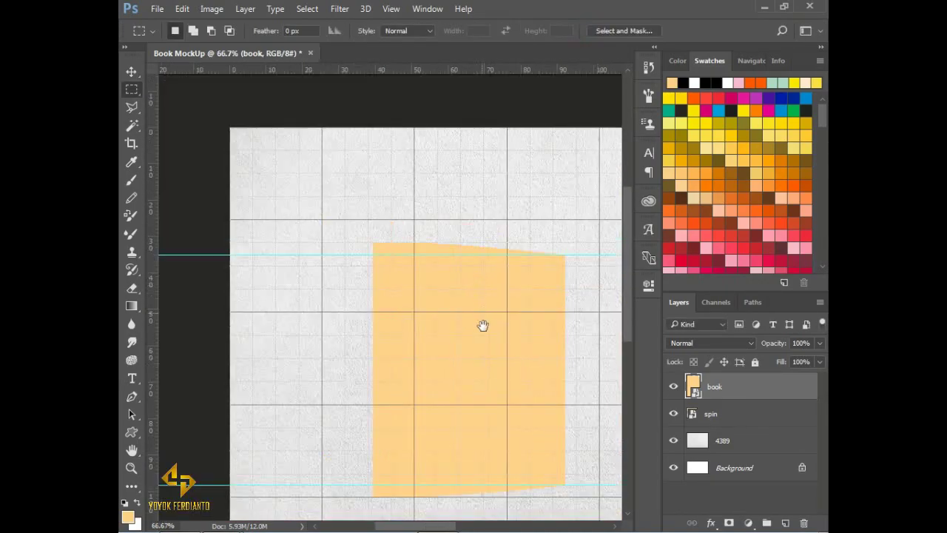
ctrl+click(415, 324)
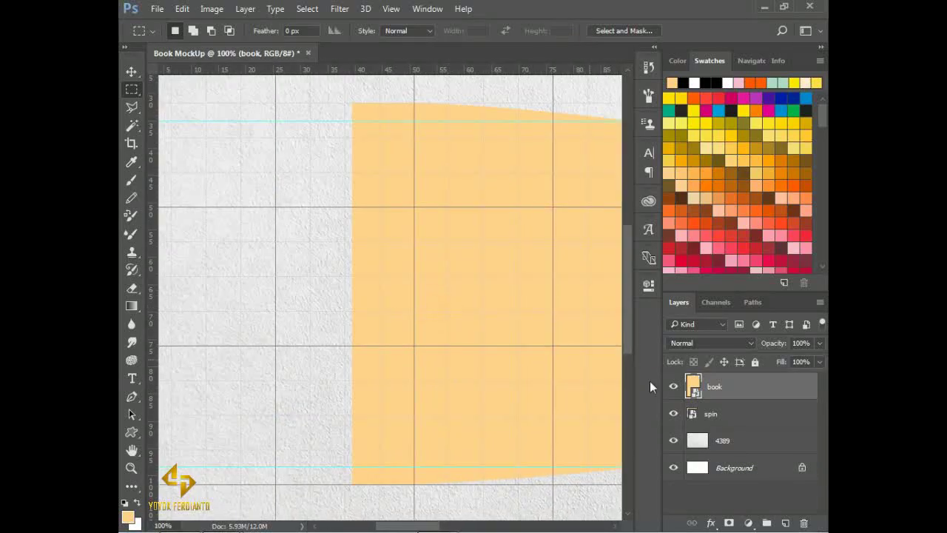
- Distort the spin layer into an angled spine about 70.79% wide, then hide the grid
click(704, 415)
click(176, 9)
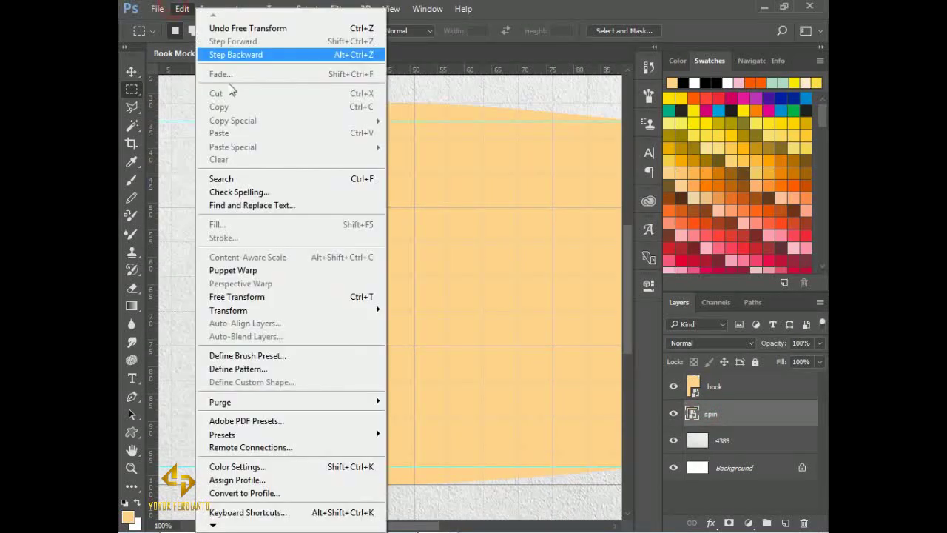
click(277, 295)
right_click(387, 180)
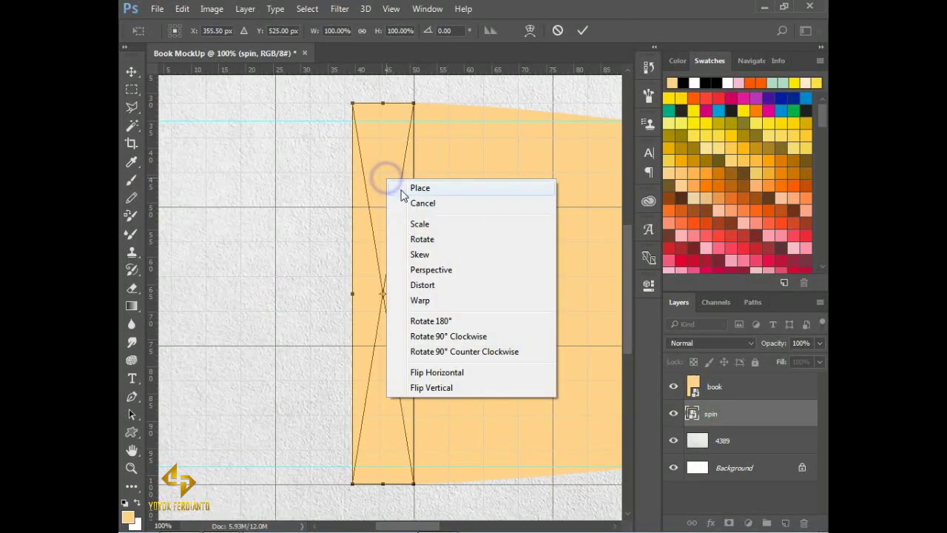
click(431, 288)
drag(352, 108, 353, 124)
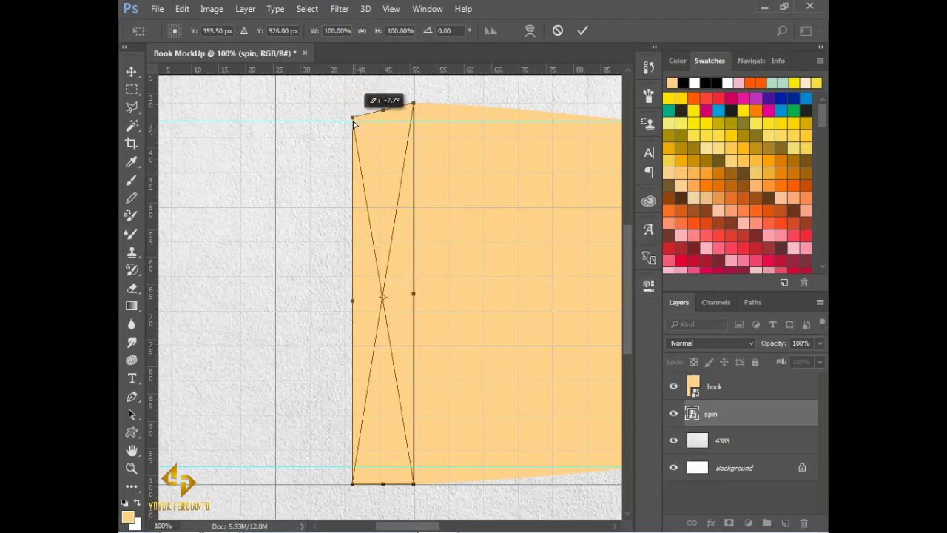
drag(353, 485, 355, 468)
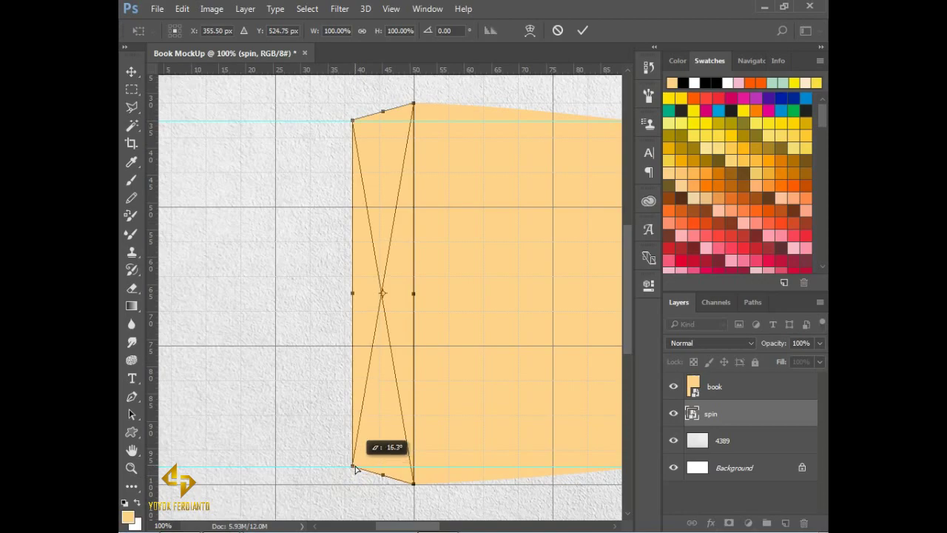
drag(353, 295, 371, 294)
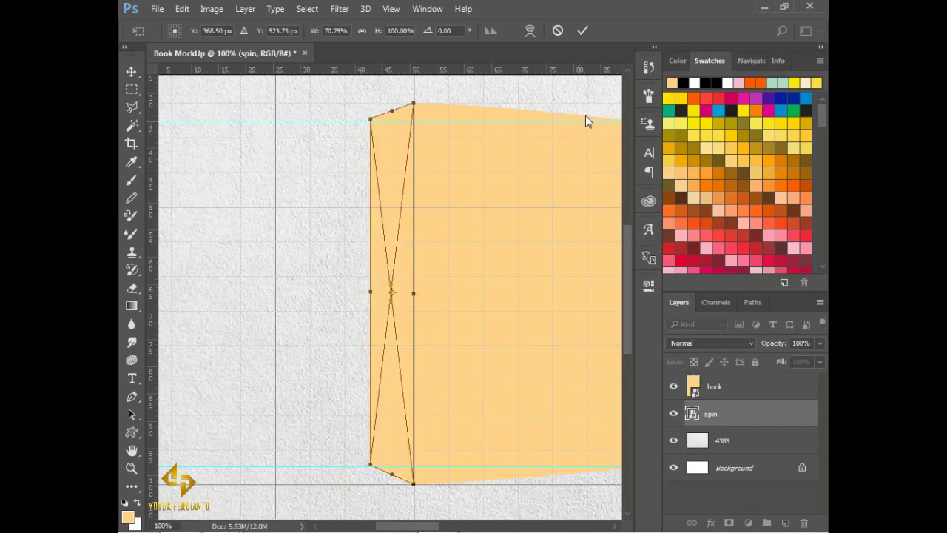
click(581, 31)
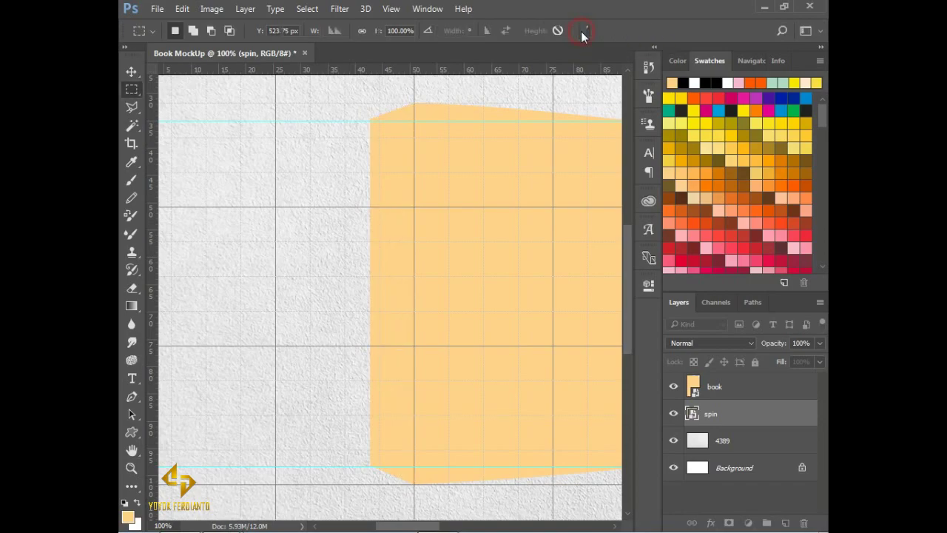
alt+click(482, 325)
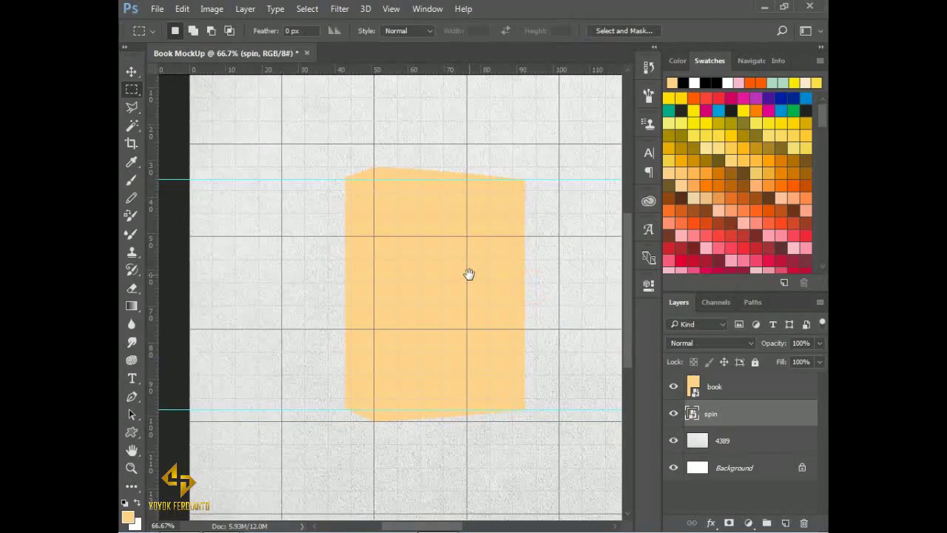
key(ctrl+apostrophe)
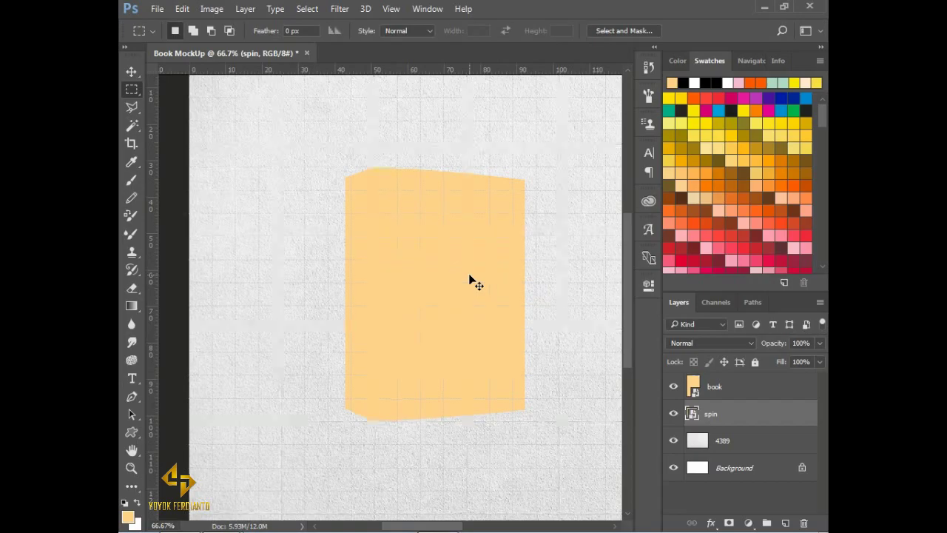
- Place the Hunter psdbox artwork inside the book smart object, enlarged to fill the cover
click(131, 73)
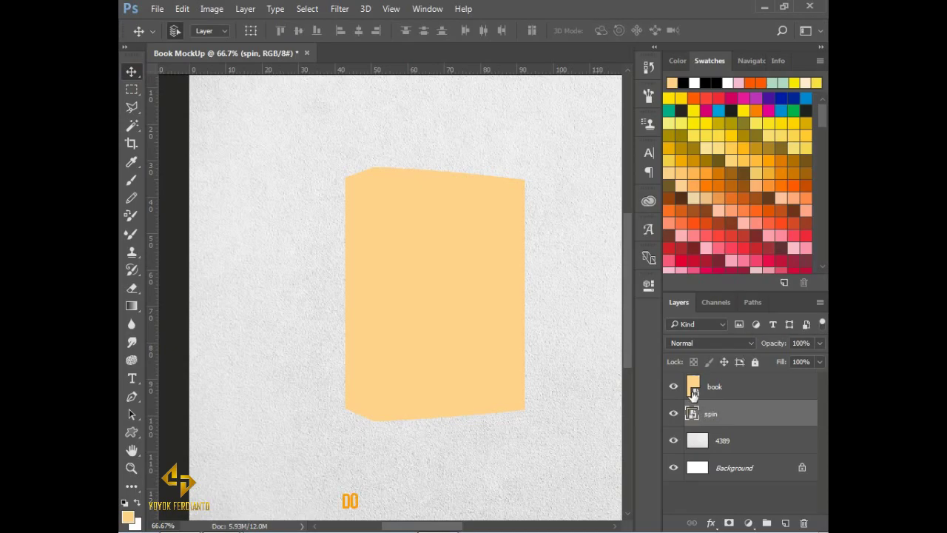
double_click(694, 387)
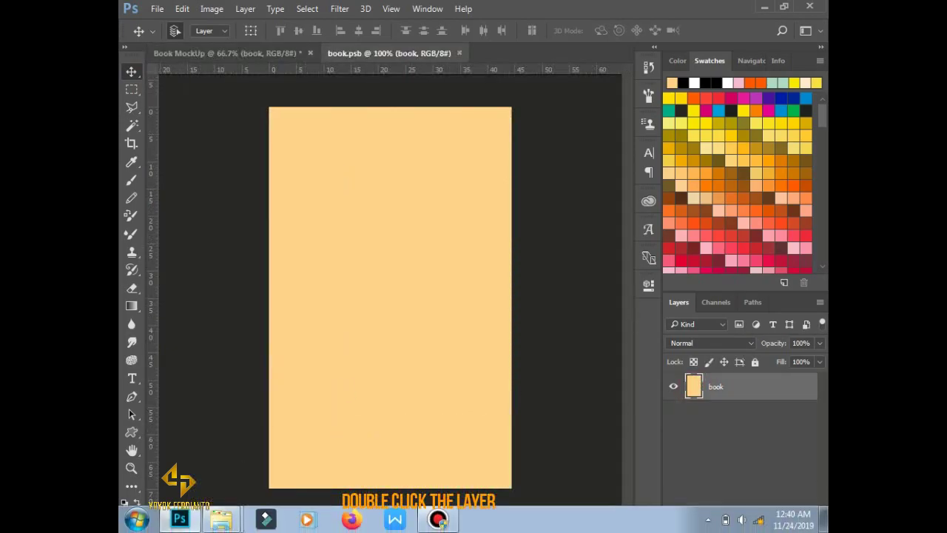
mouse_move(220, 519)
click(218, 483)
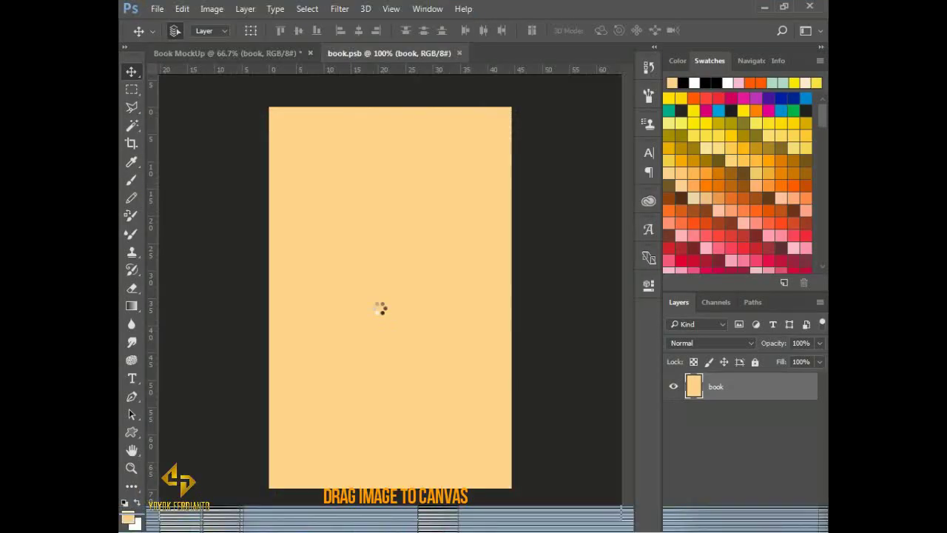
drag(718, 105, 381, 307)
drag(458, 281, 458, 300)
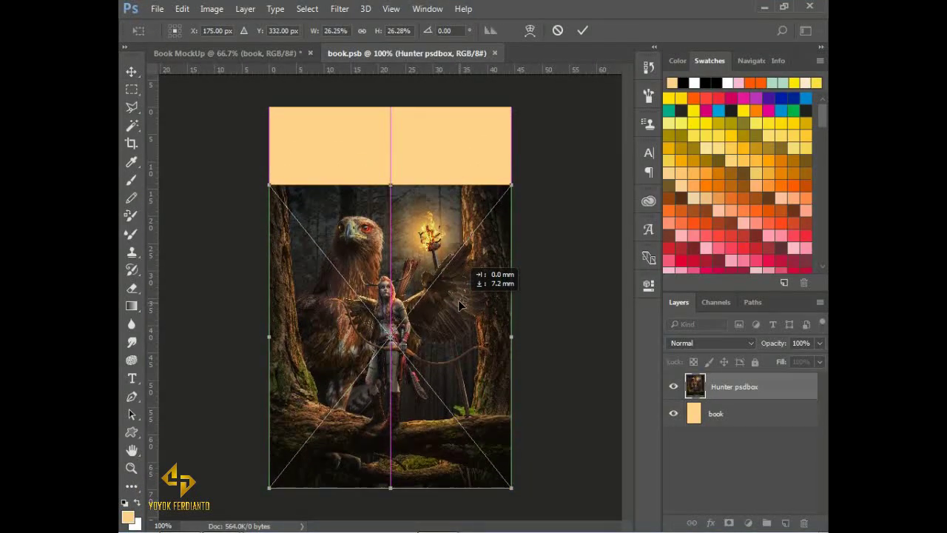
drag(269, 184, 211, 100)
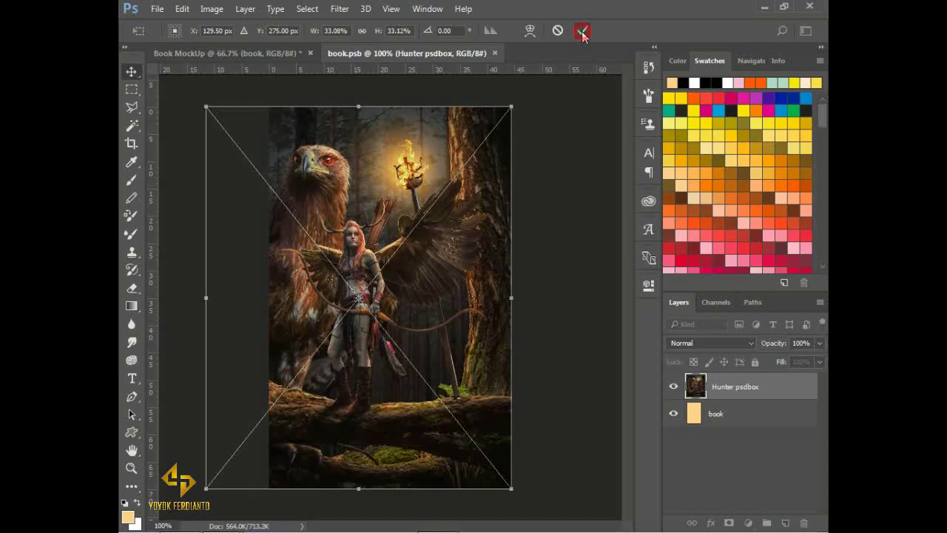
- Save and close the book.psb cover document
click(501, 53)
click(415, 214)
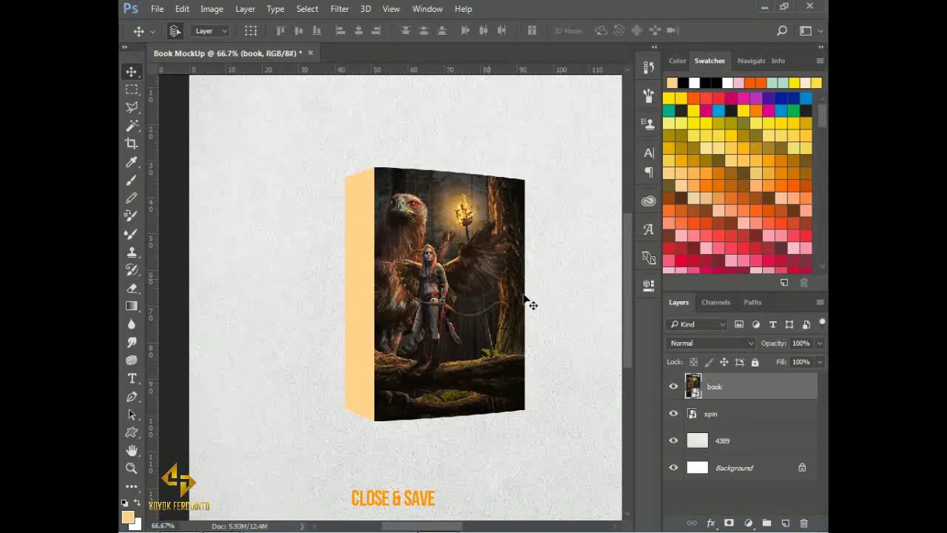
click(690, 417)
- Place the Hunter psdbox artwork inside the spin smart object, enlarged to fill the strip
double_click(690, 415)
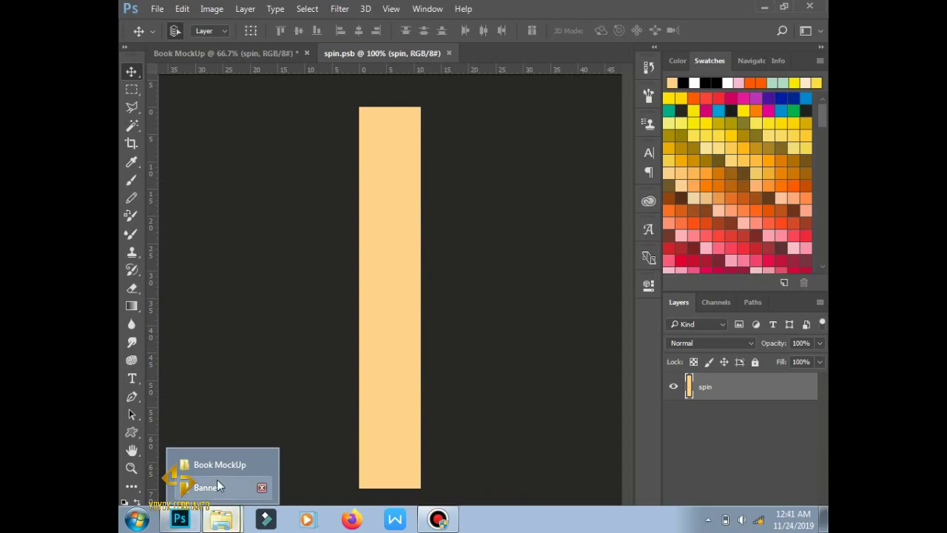
click(216, 479)
mouse_move(718, 96)
mouse_down()
mouse_move(424, 317)
mouse_move(411, 454)
mouse_up()
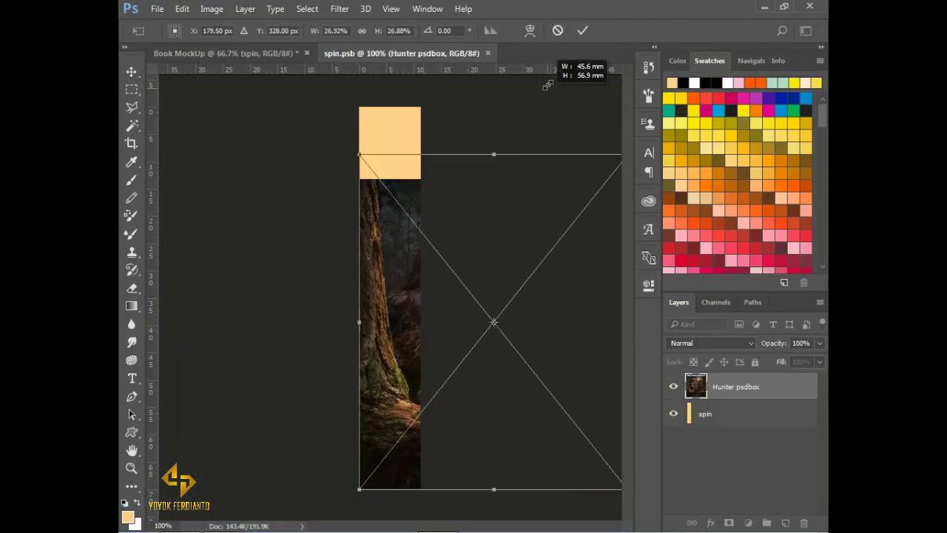
mouse_move(421, 412)
mouse_down()
mouse_move(566, 29)
mouse_move(574, 33)
mouse_up()
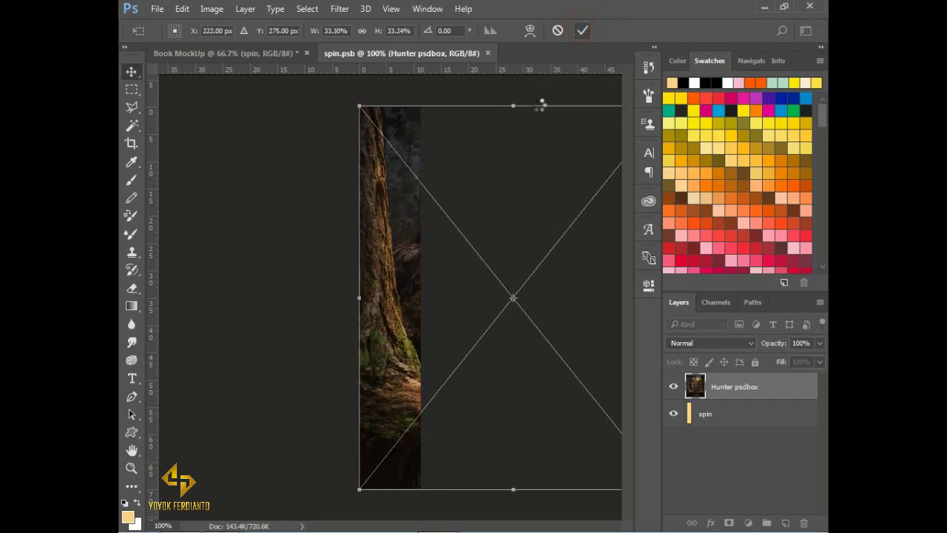
key(Return)
- Save and close spin.psb, then zoom in to inspect the book's spine
click(493, 53)
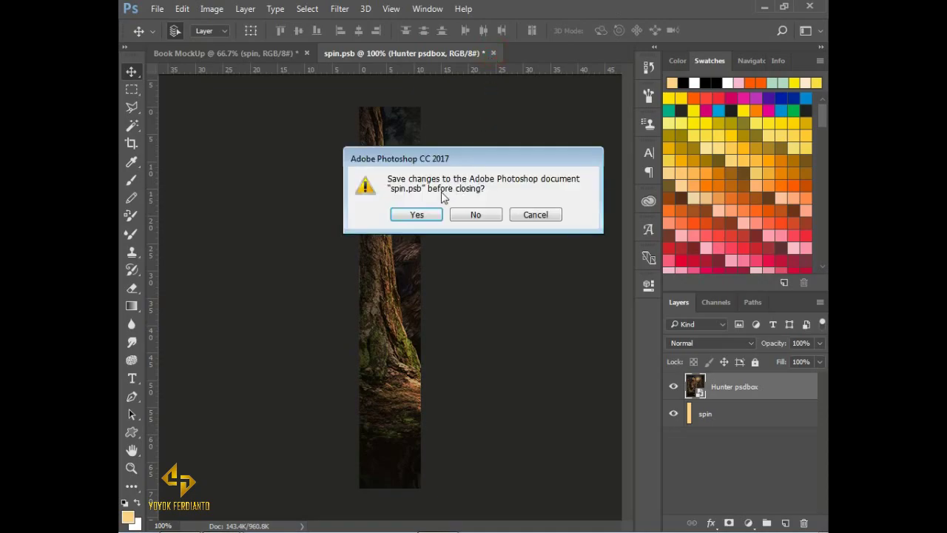
click(416, 214)
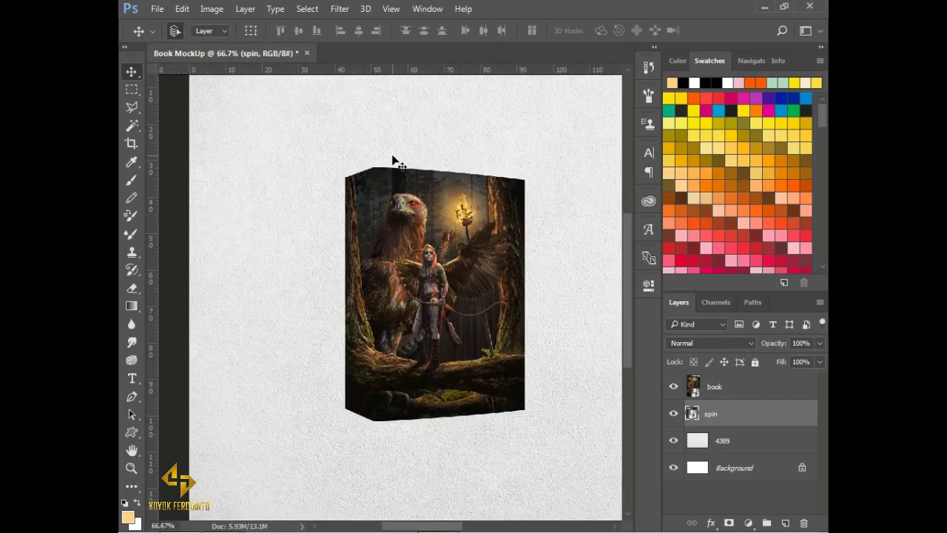
ctrl+click(329, 226)
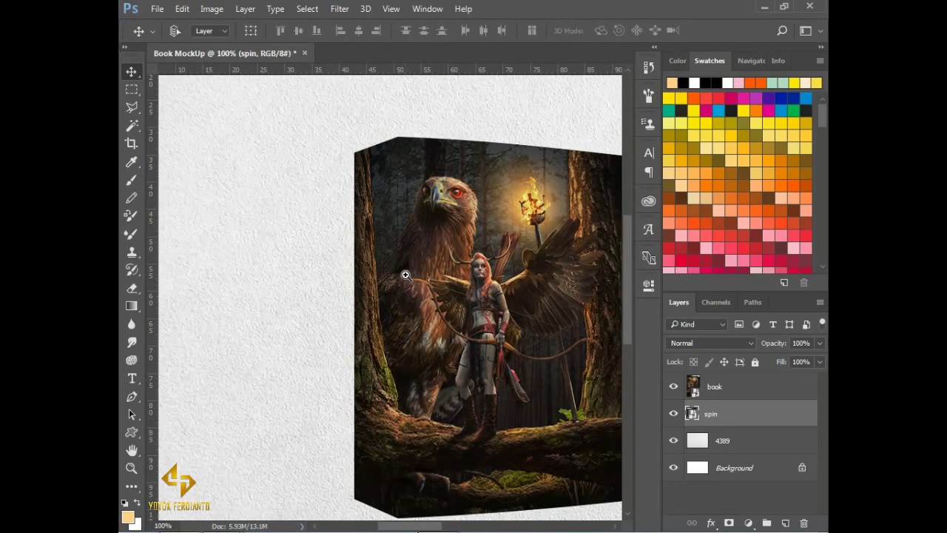
click(405, 275)
alt+click(475, 270)
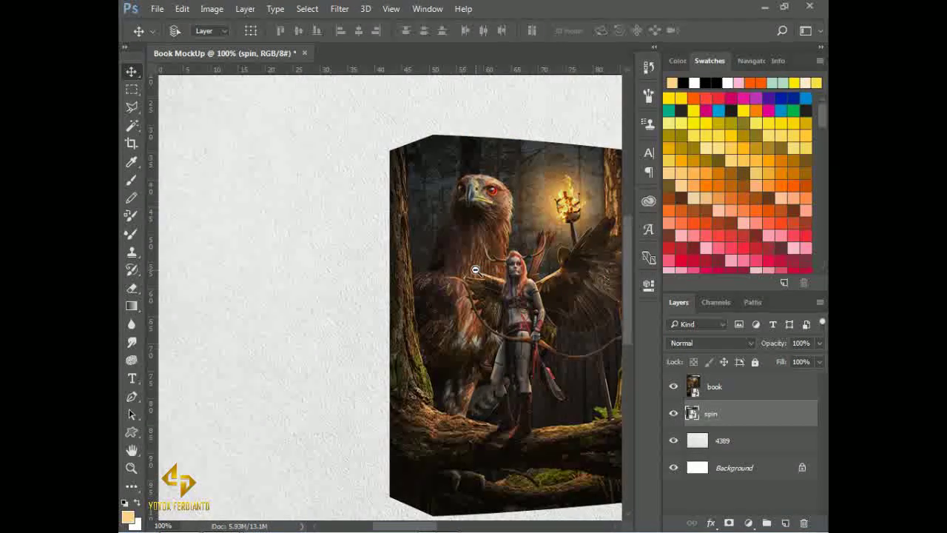
drag(502, 311, 357, 260)
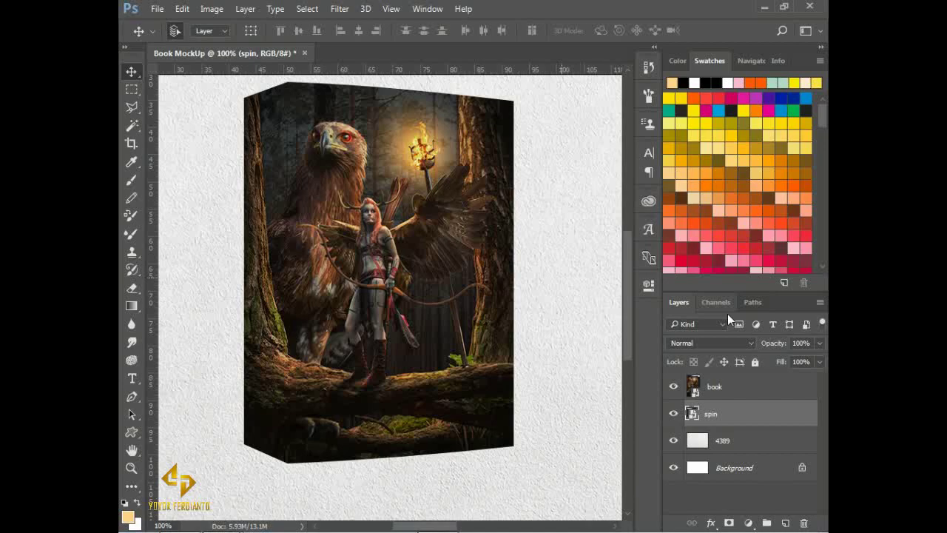
- In the cover smart object, draw a black Foreground to Transparent gradient on a new layer along the right edge
double_click(692, 387)
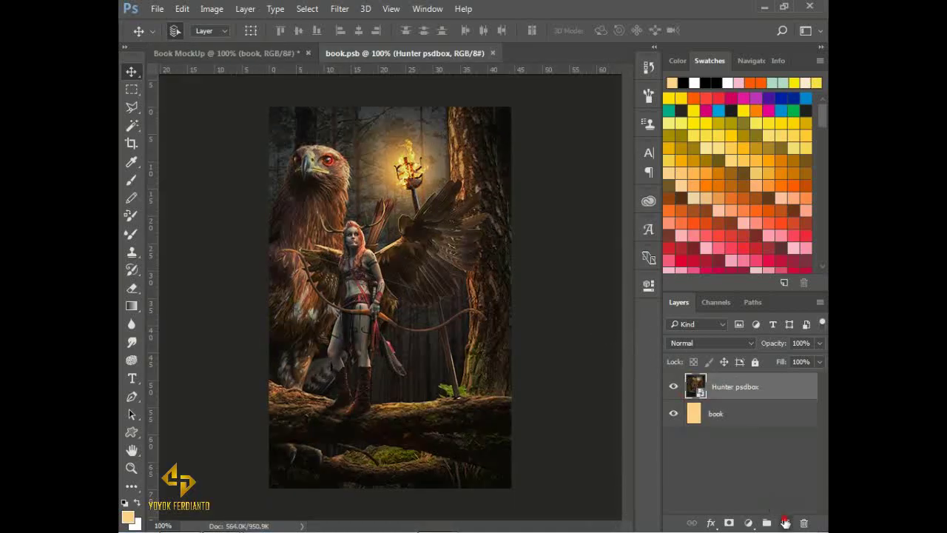
click(785, 522)
click(131, 306)
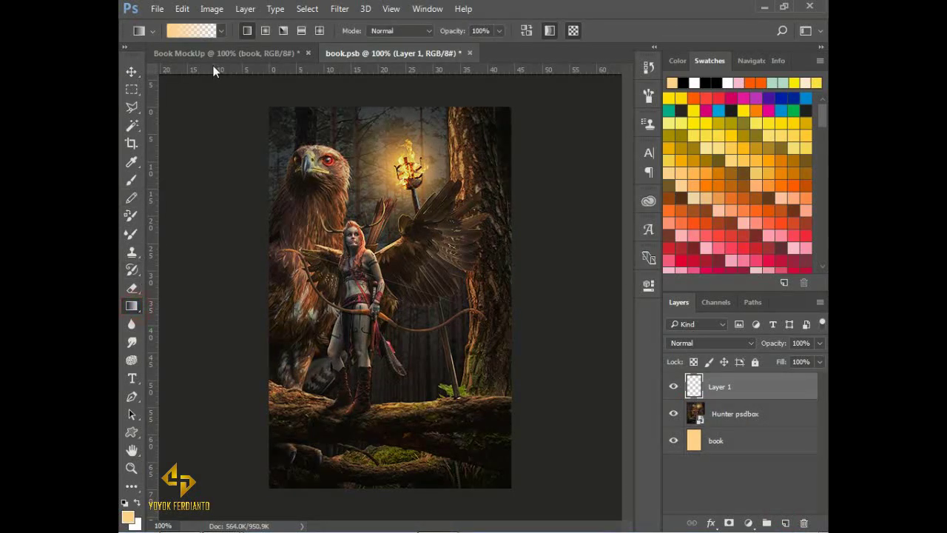
key(d)
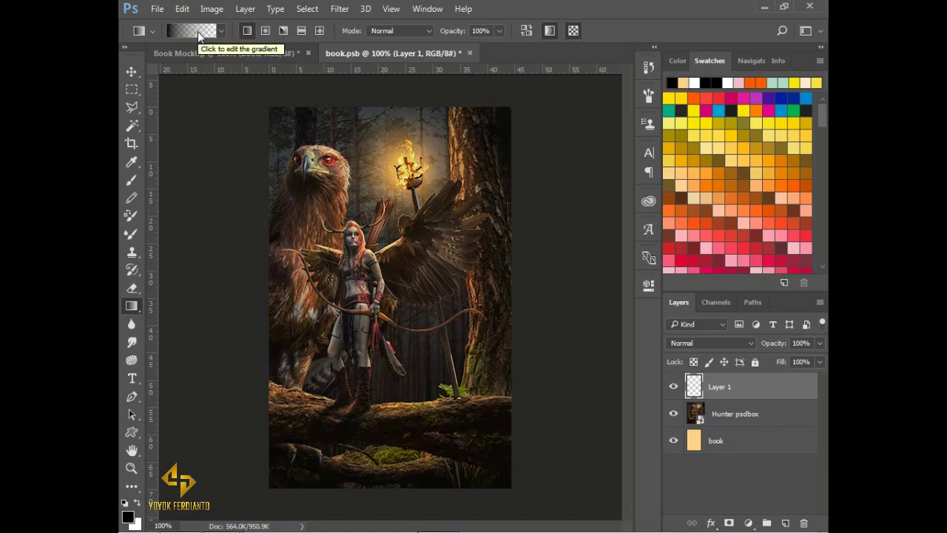
click(197, 31)
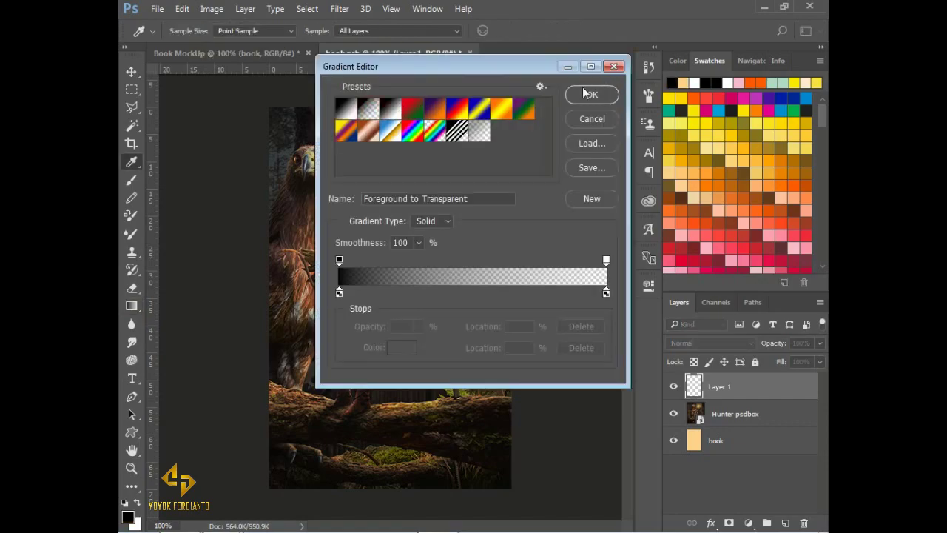
click(591, 95)
drag(511, 266, 458, 273)
key(ctrl+z)
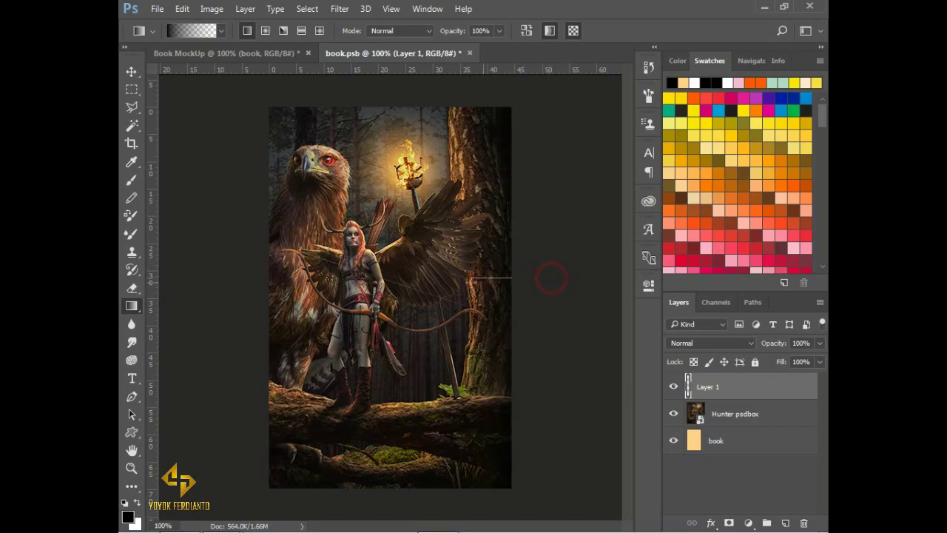
drag(542, 277, 494, 285)
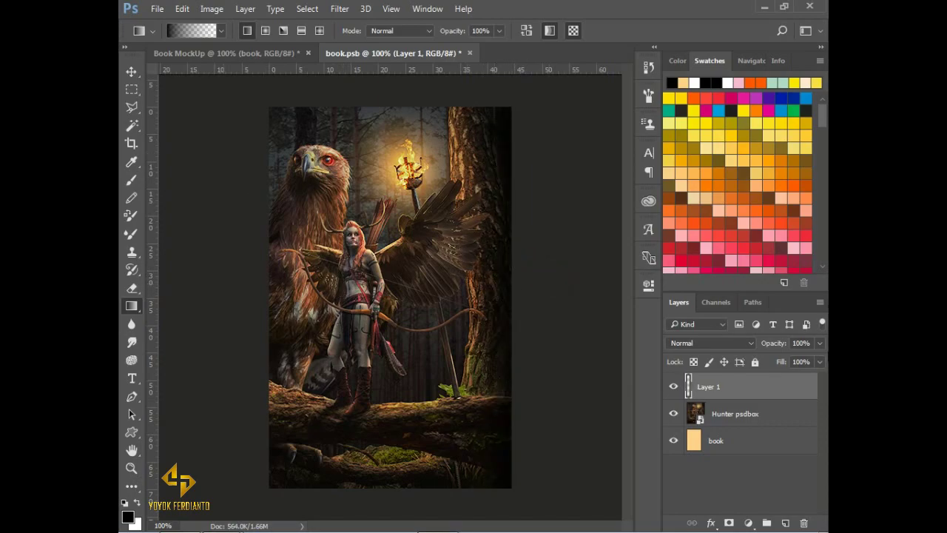
- Try a white highlight gradient on the left edge, undo it, then close and save the cover
click(785, 523)
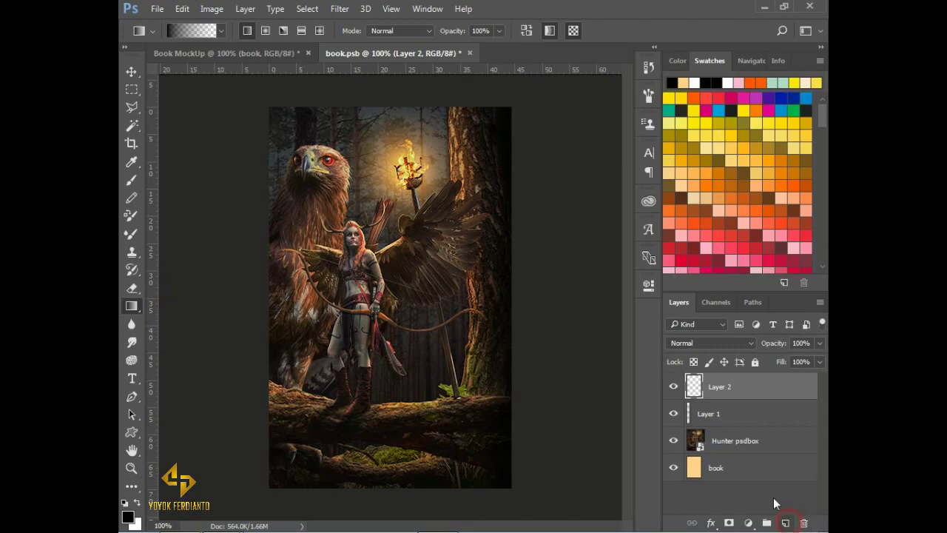
click(191, 30)
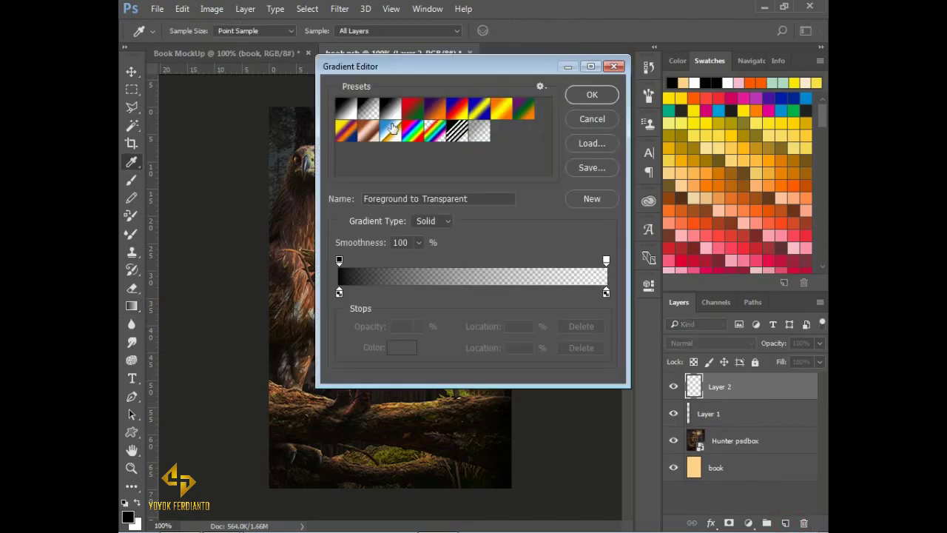
click(592, 95)
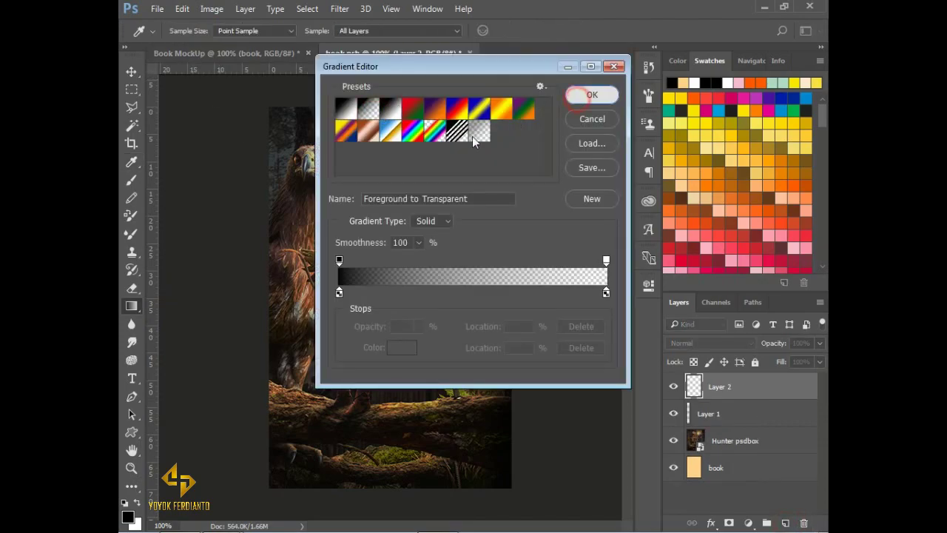
click(137, 503)
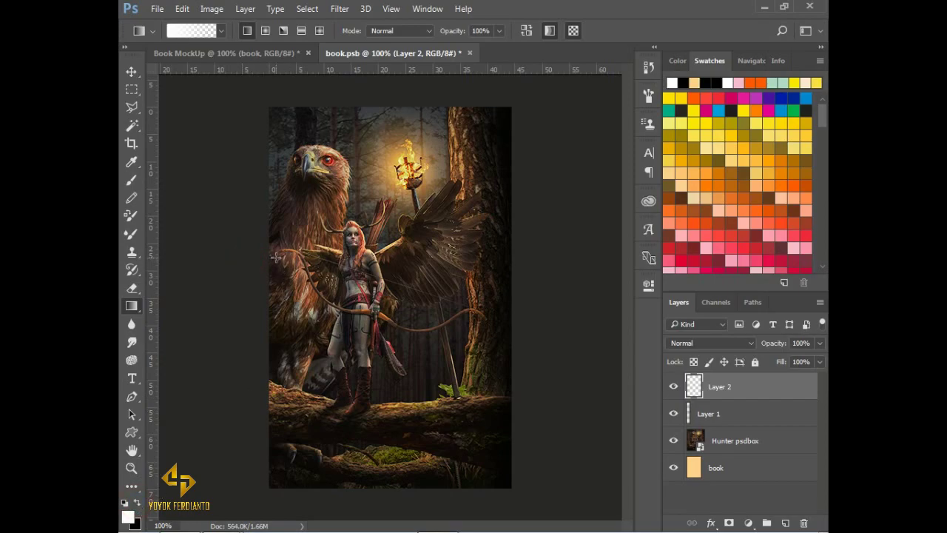
mouse_move(250, 259)
mouse_down()
mouse_move(273, 258)
mouse_move(248, 263)
mouse_move(259, 268)
mouse_up()
key(ctrl+z)
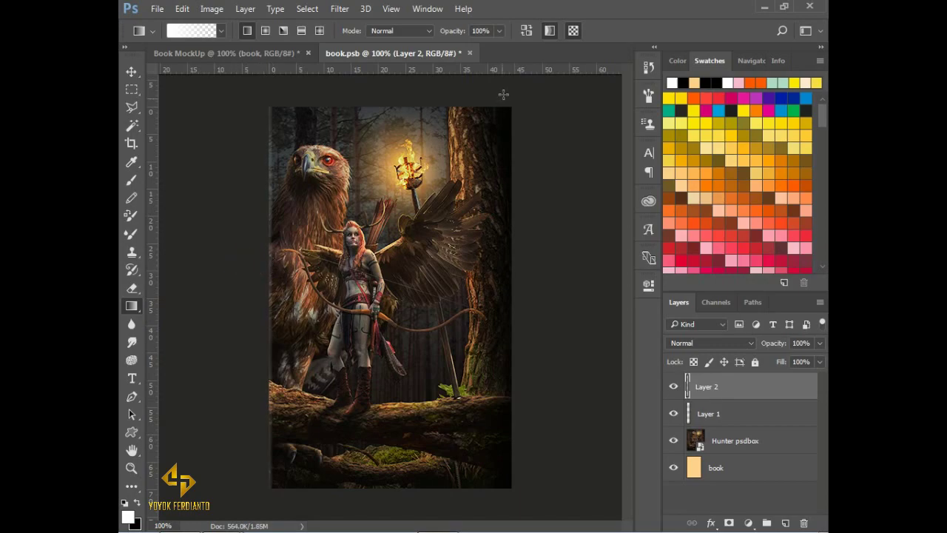
click(469, 53)
click(422, 215)
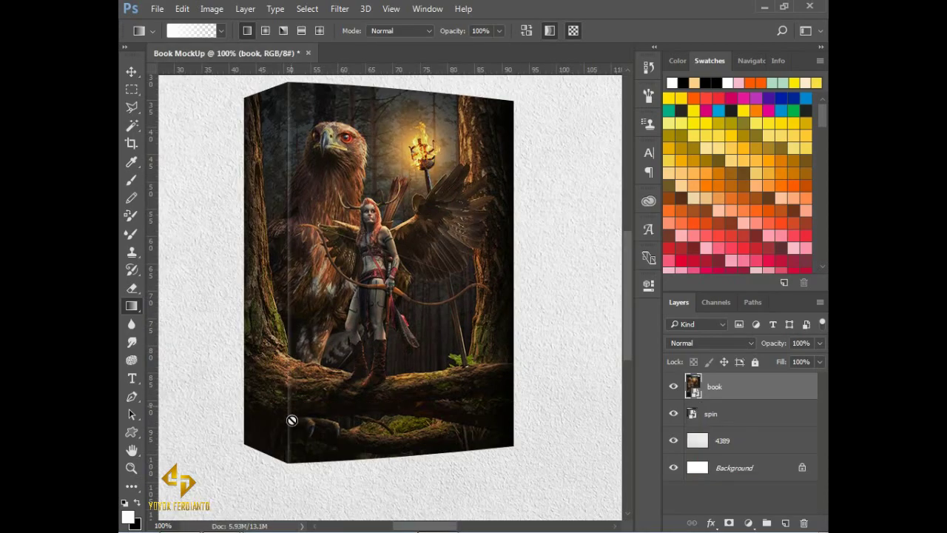
- In the spin smart object, shade the strip's right edge with a black gradient on a new layer
click(704, 419)
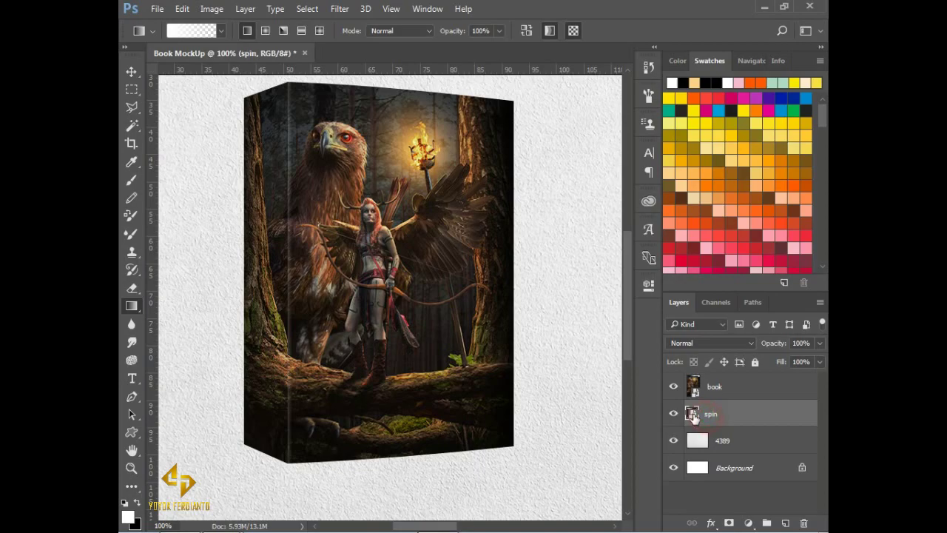
double_click(692, 415)
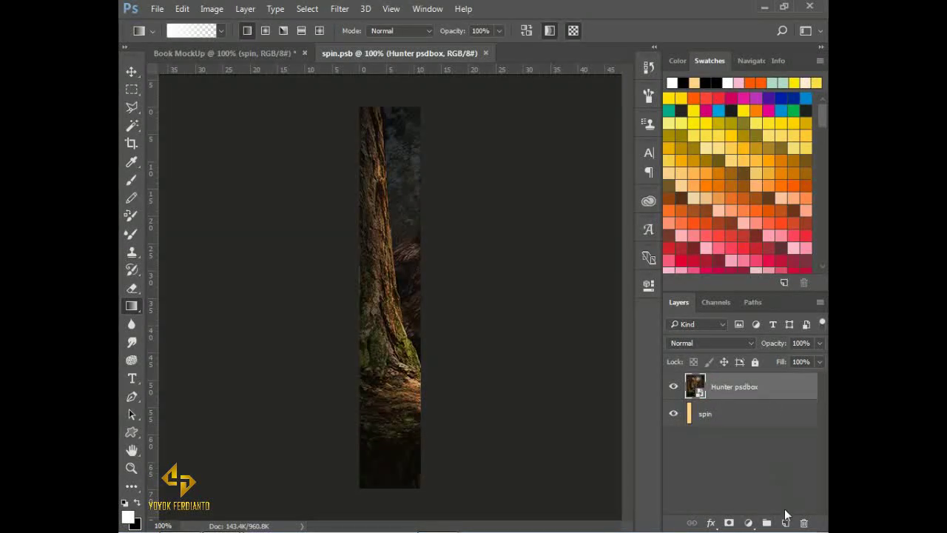
click(785, 521)
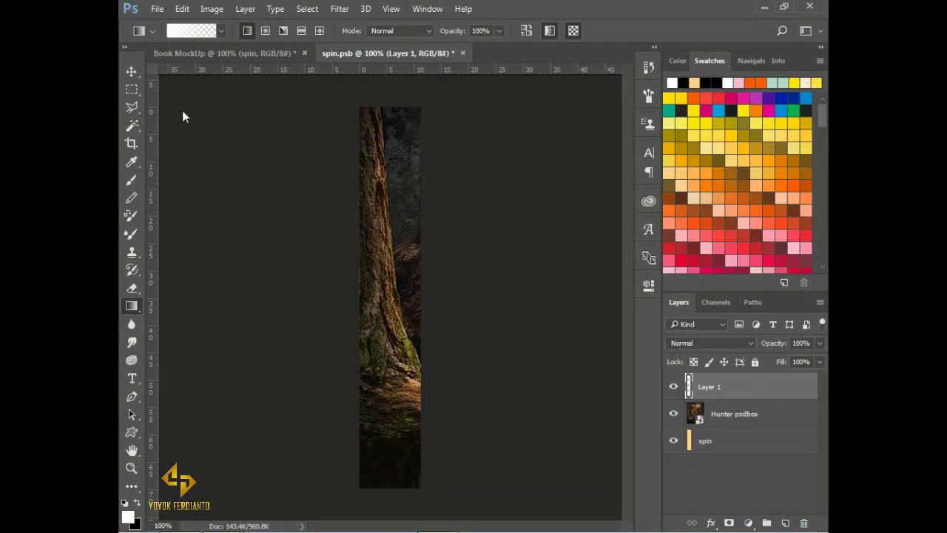
click(139, 501)
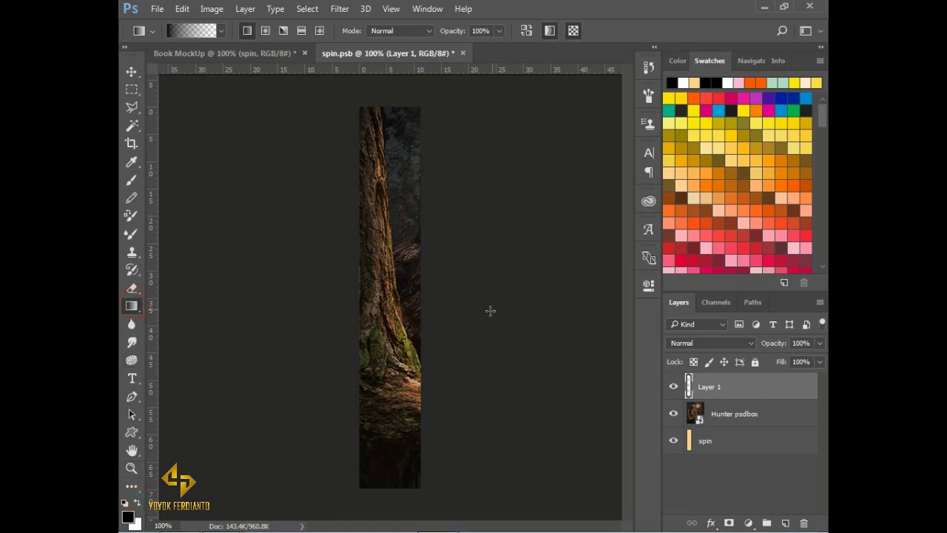
drag(413, 312, 414, 314)
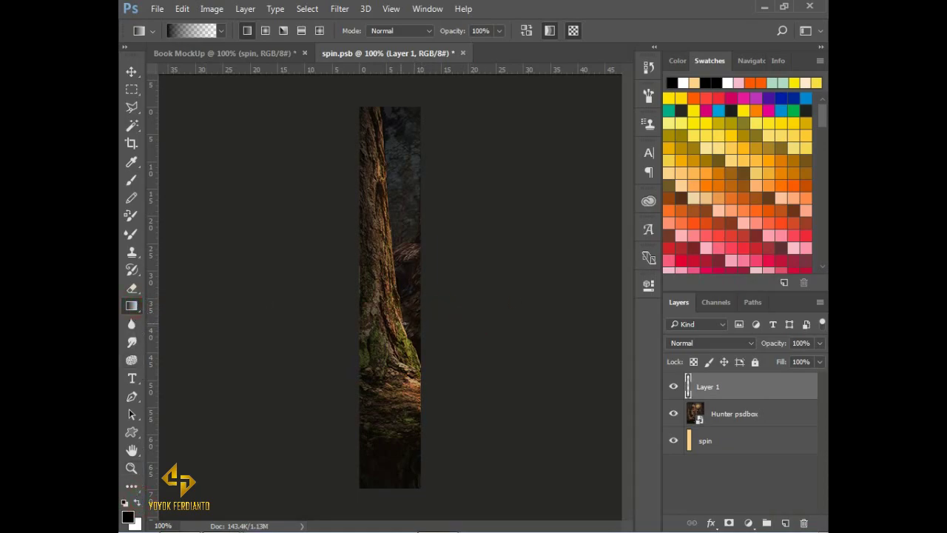
- Add a second layer above the forest image and draw a white gradient, redoing it once
click(740, 414)
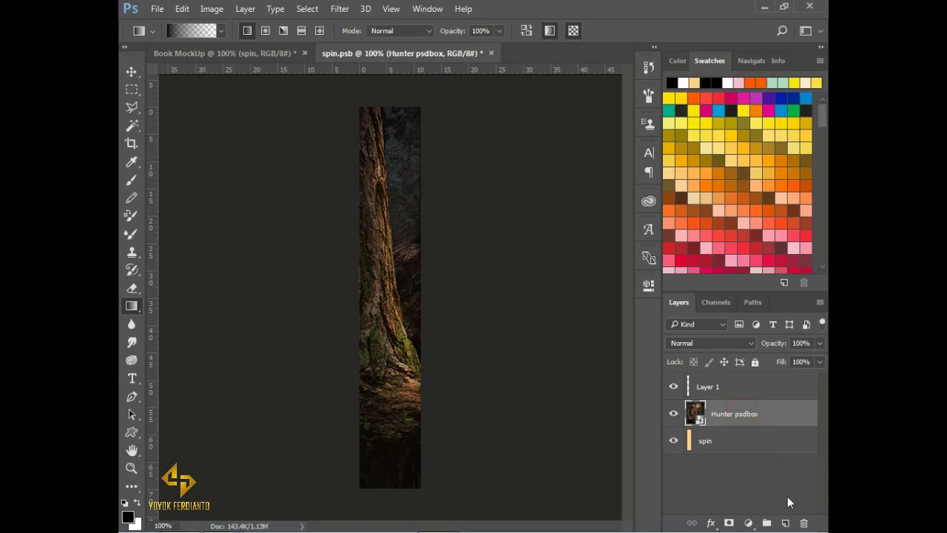
click(785, 521)
click(137, 502)
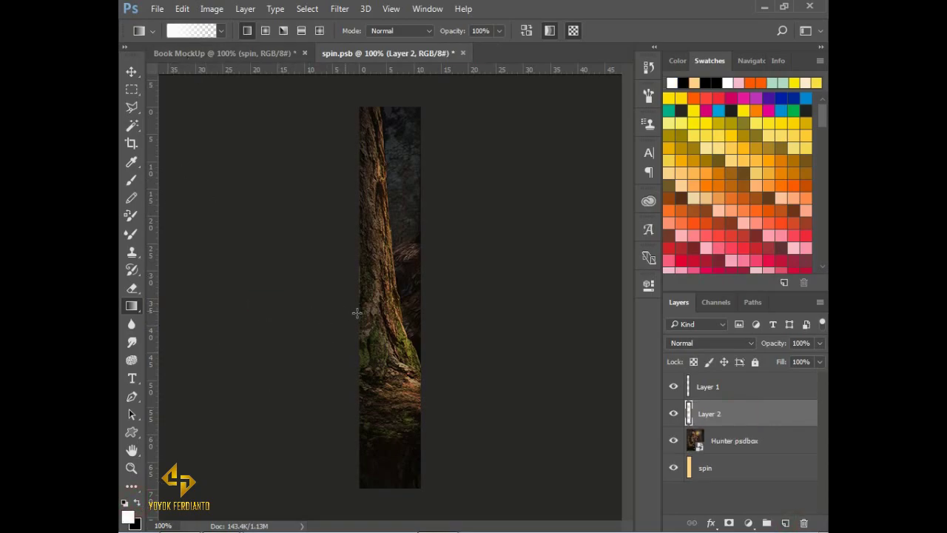
drag(264, 323, 358, 323)
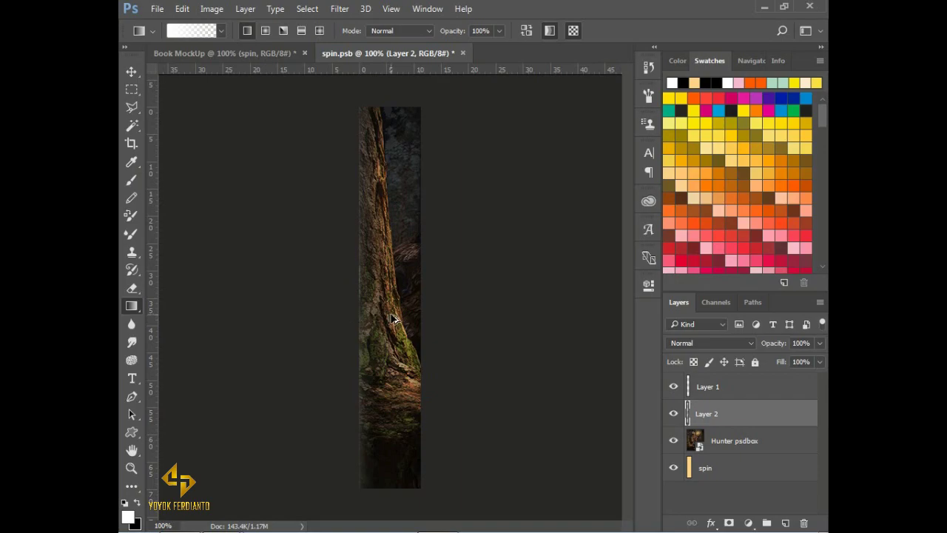
key(ctrl+z)
drag(337, 295, 376, 302)
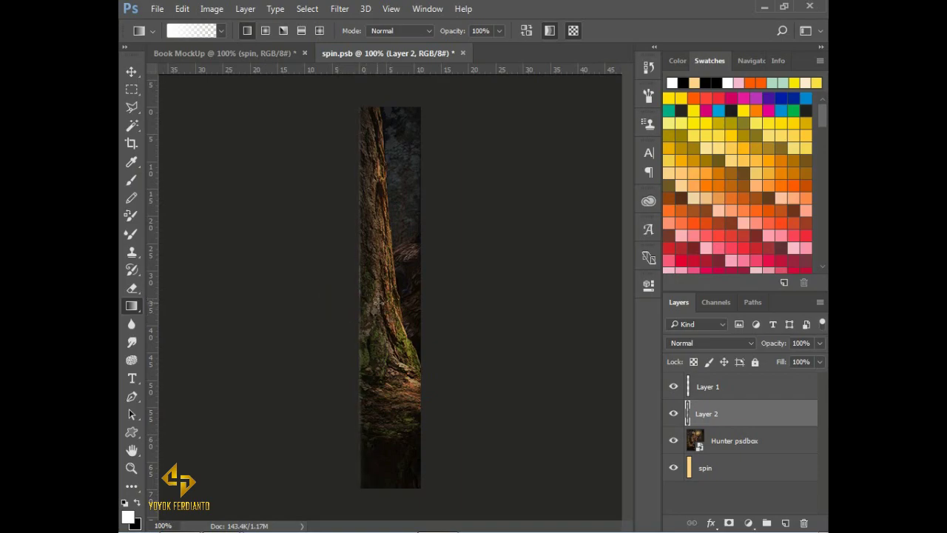
- Close and save the spine file, then return to the Move tool in Book MockUp
click(462, 53)
click(419, 214)
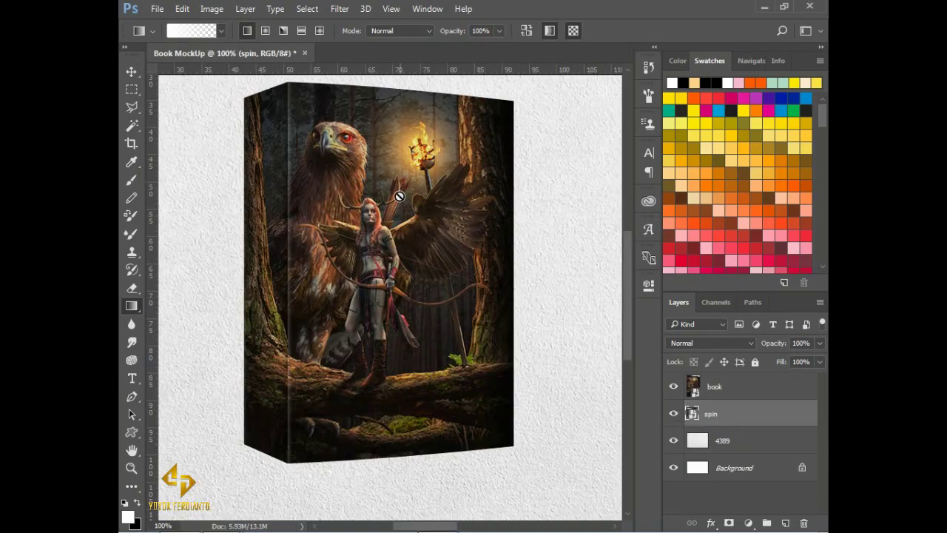
scroll(404, 218, down, 1)
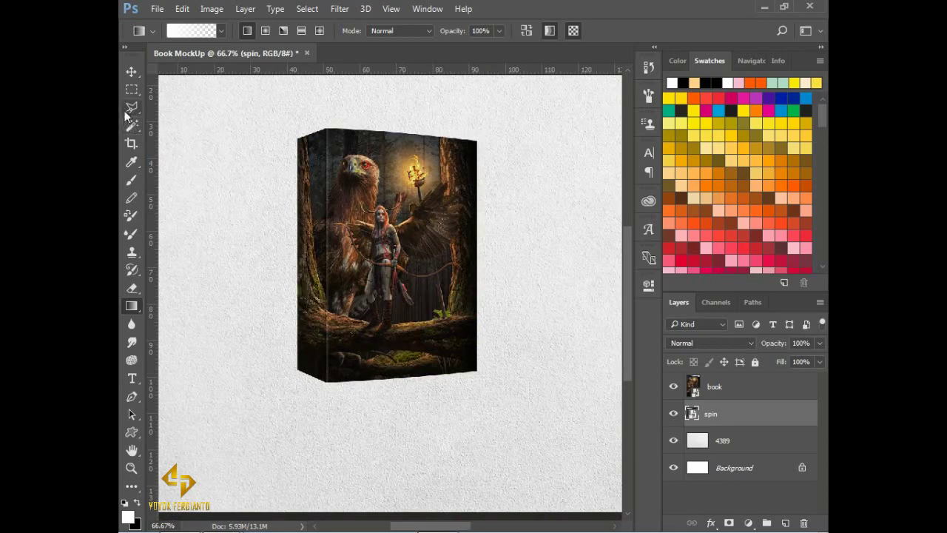
click(132, 71)
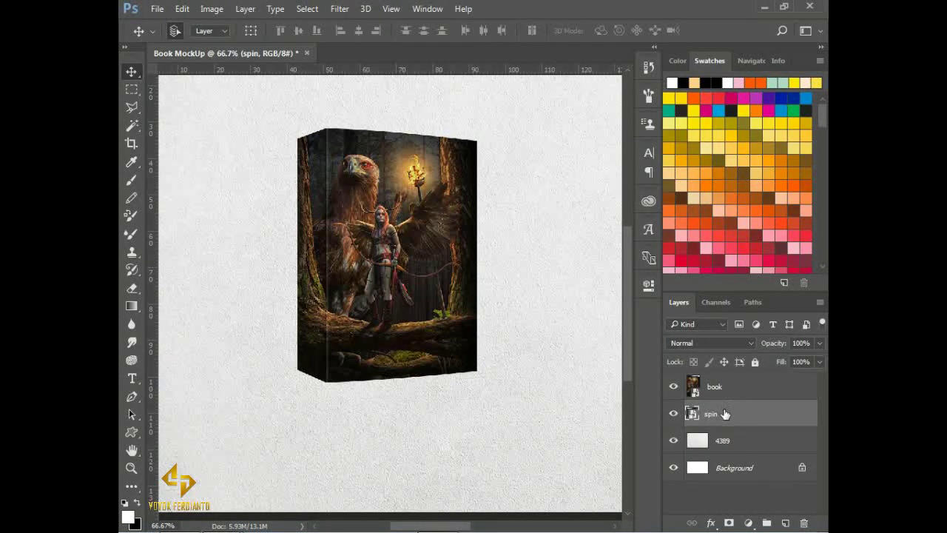
- Duplicate spin and book with Ctrl+J and stack them as book, spin, book copy, spin copy
key(ctrl+j)
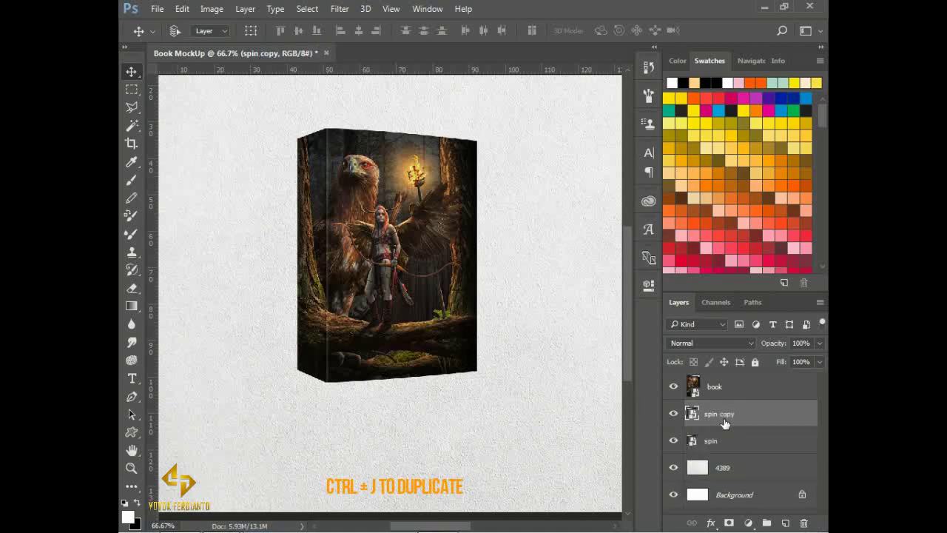
click(715, 391)
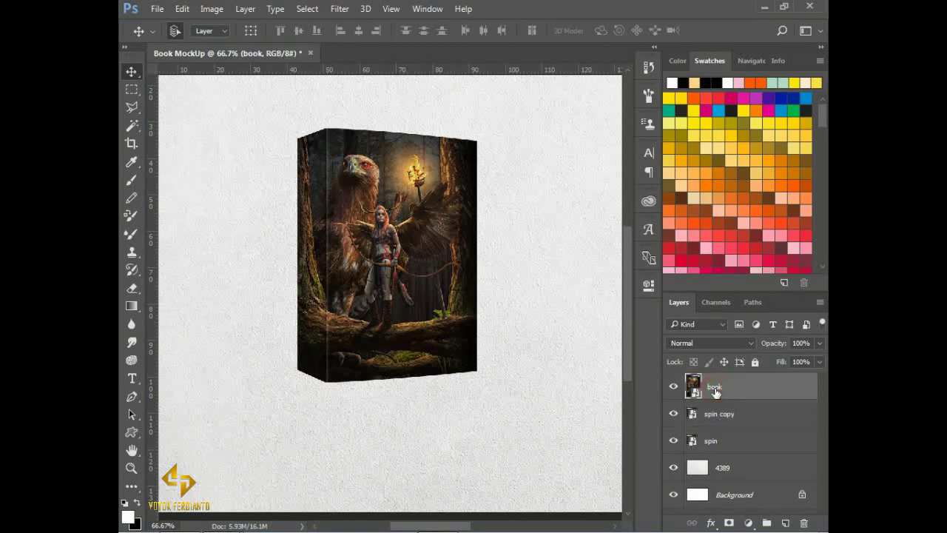
key(ctrl+j)
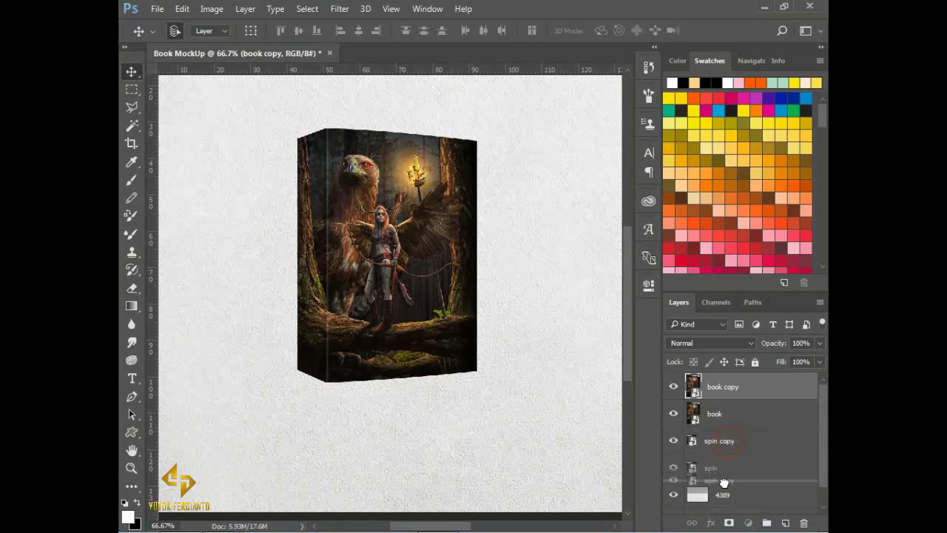
drag(729, 444, 727, 468)
drag(737, 390, 740, 465)
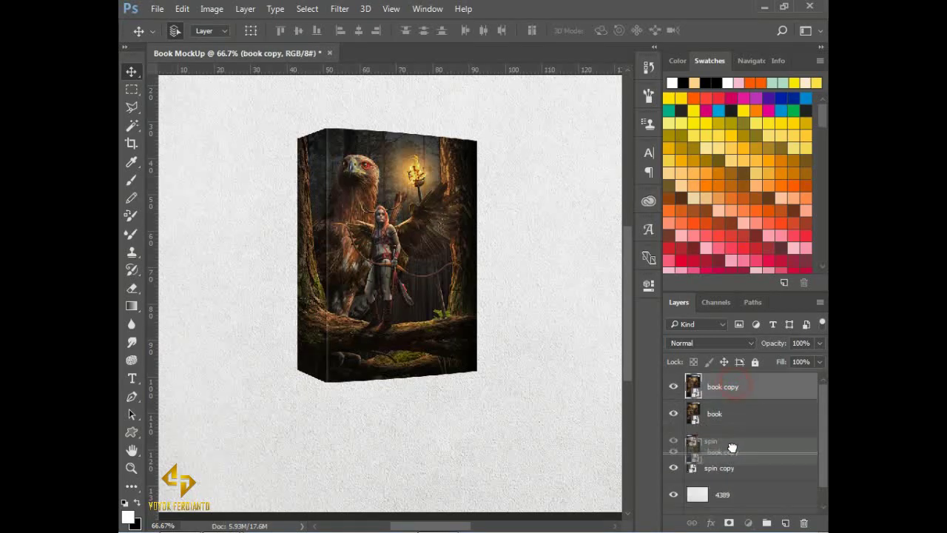
click(722, 471)
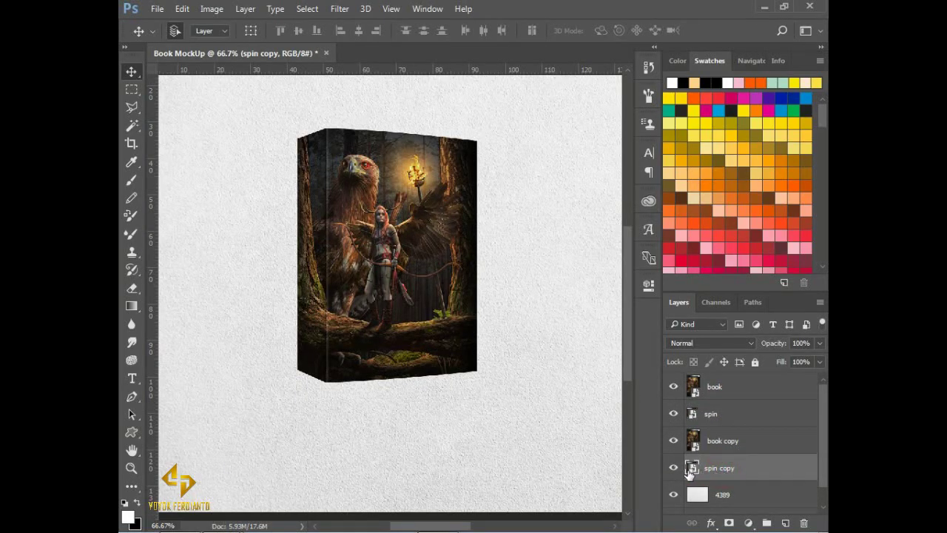
- Free Transform spin copy, flip it vertically, and move it below the spine
click(181, 9)
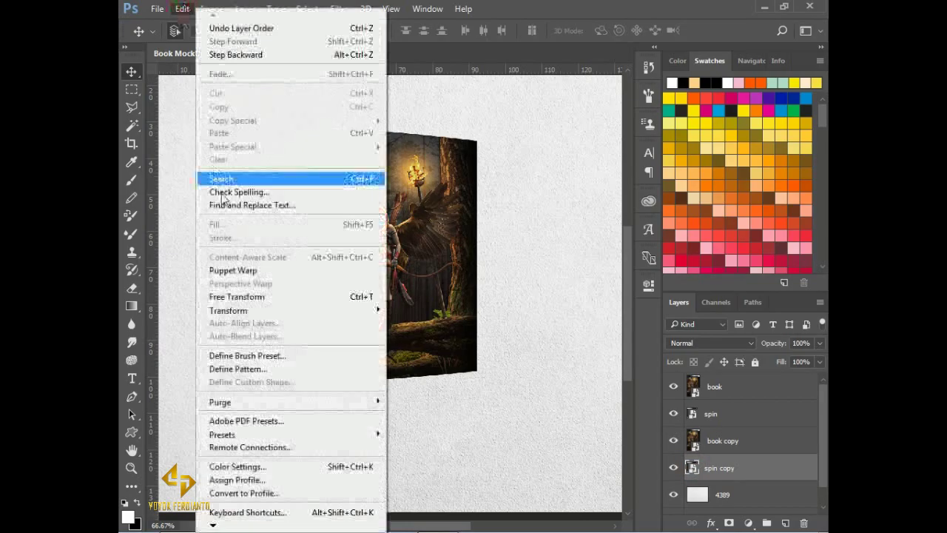
click(246, 294)
right_click(291, 185)
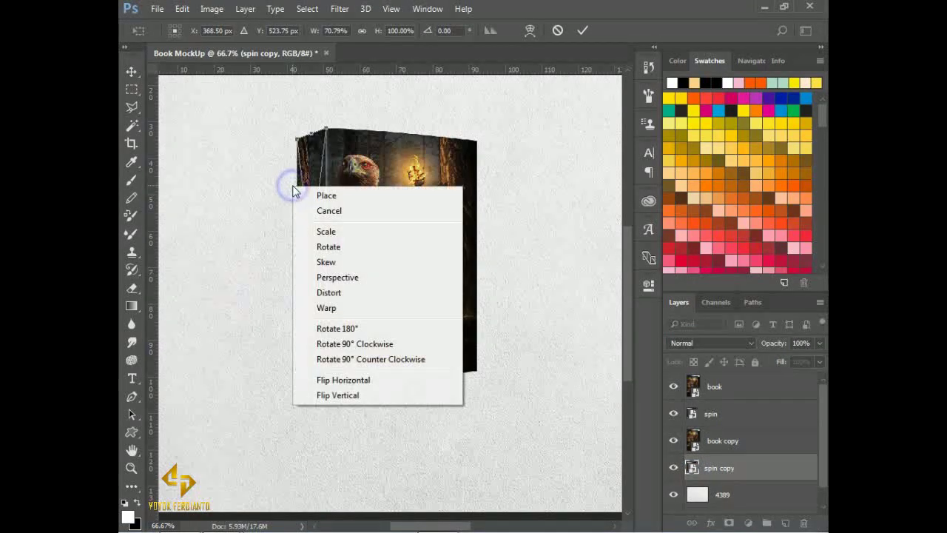
click(351, 396)
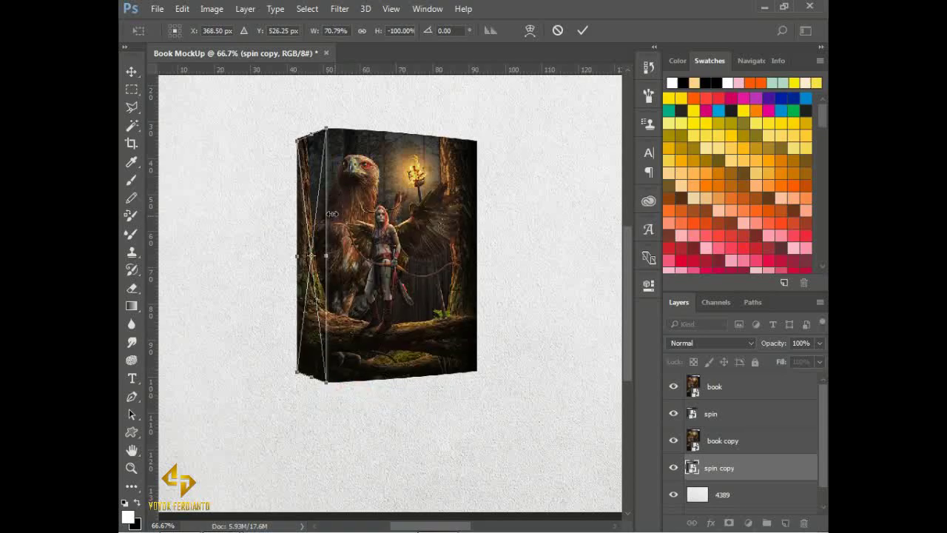
mouse_move(317, 160)
mouse_down()
mouse_move(320, 381)
mouse_move(379, 372)
mouse_up()
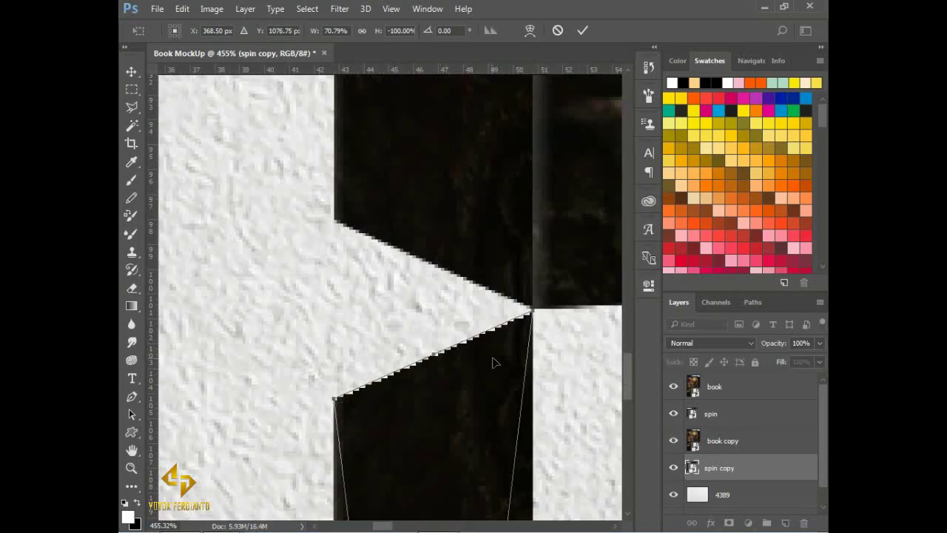
drag(494, 363, 497, 359)
- Distort spin copy's corners to match the spine's slanted bottom, then commit the transform
right_click(472, 388)
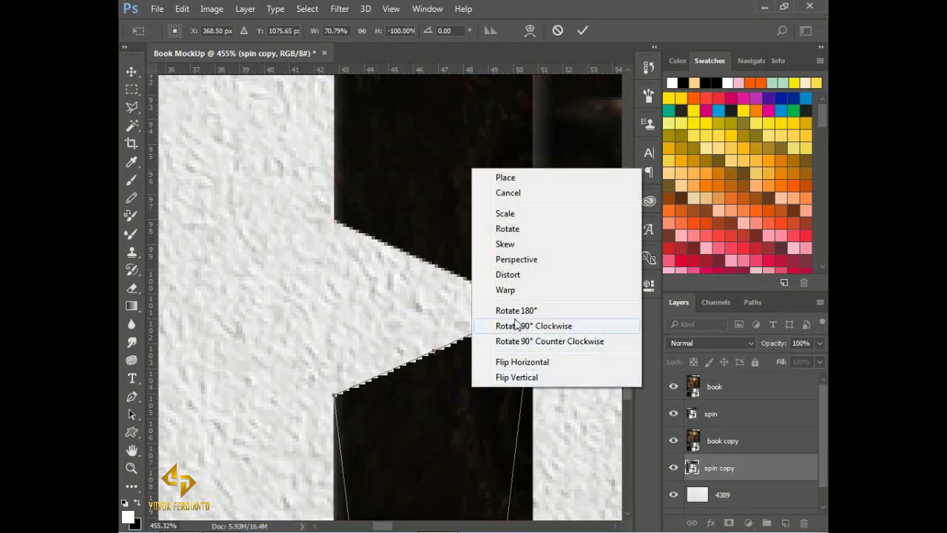
click(509, 273)
mouse_move(334, 394)
mouse_down()
mouse_move(342, 272)
mouse_move(334, 213)
mouse_up()
ctrl+alt+click(499, 326)
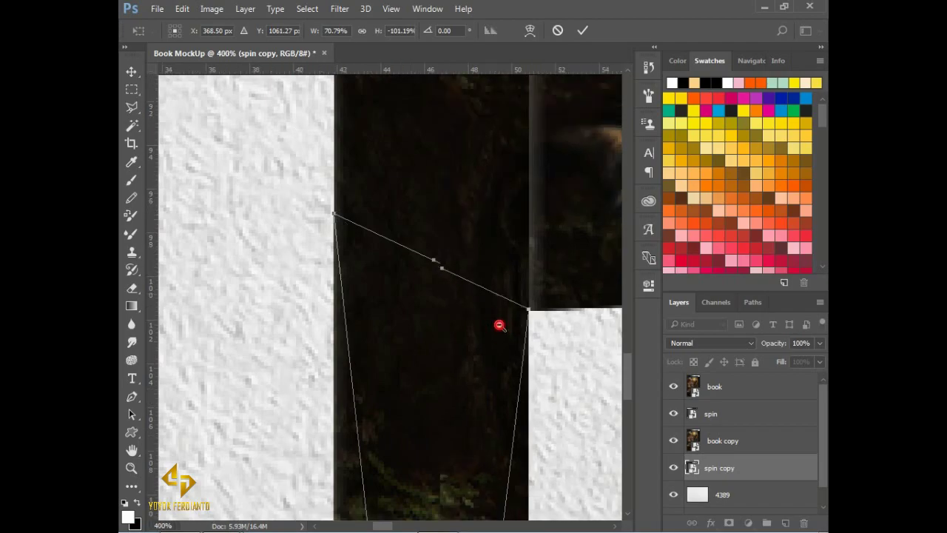
ctrl+alt+click(442, 171)
ctrl+alt+click(450, 319)
ctrl+alt+click(456, 321)
ctrl+alt+click(455, 416)
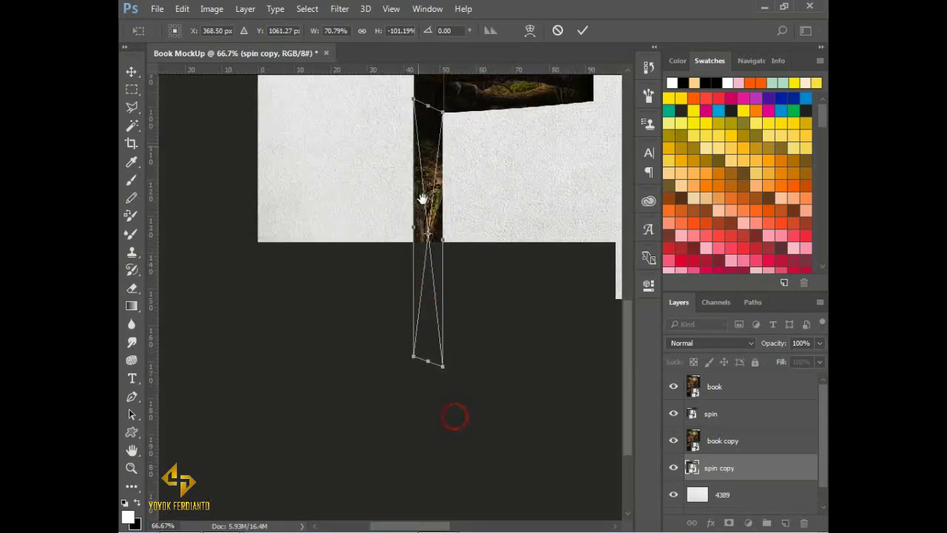
drag(413, 356, 413, 339)
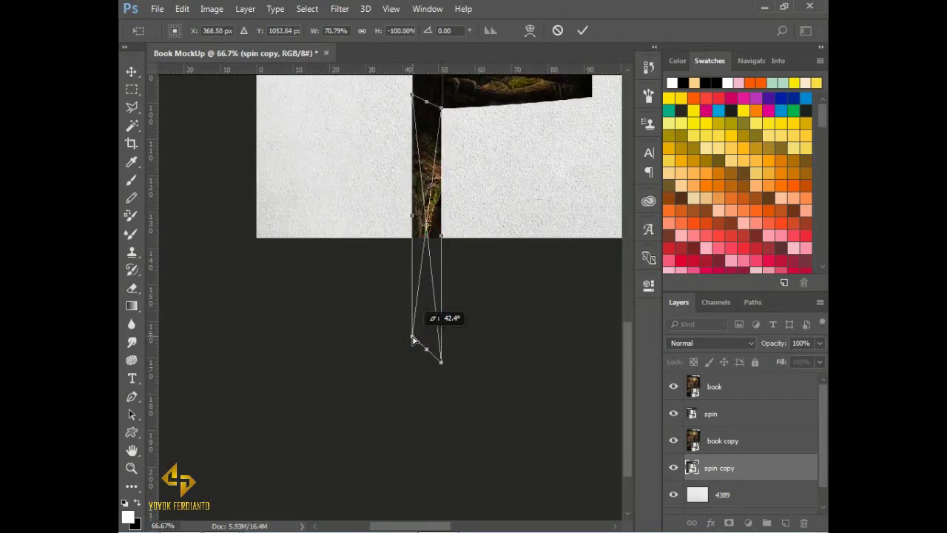
drag(488, 175, 458, 287)
click(581, 29)
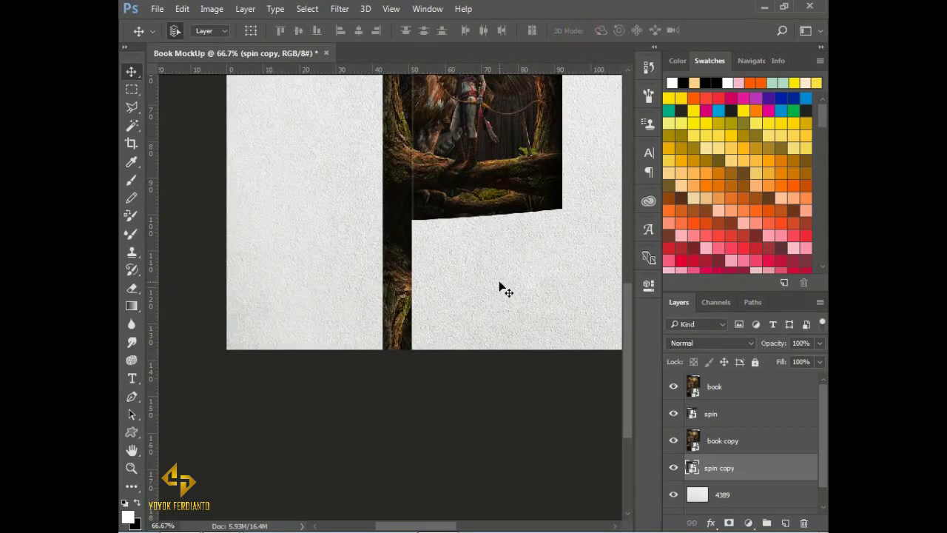
click(760, 438)
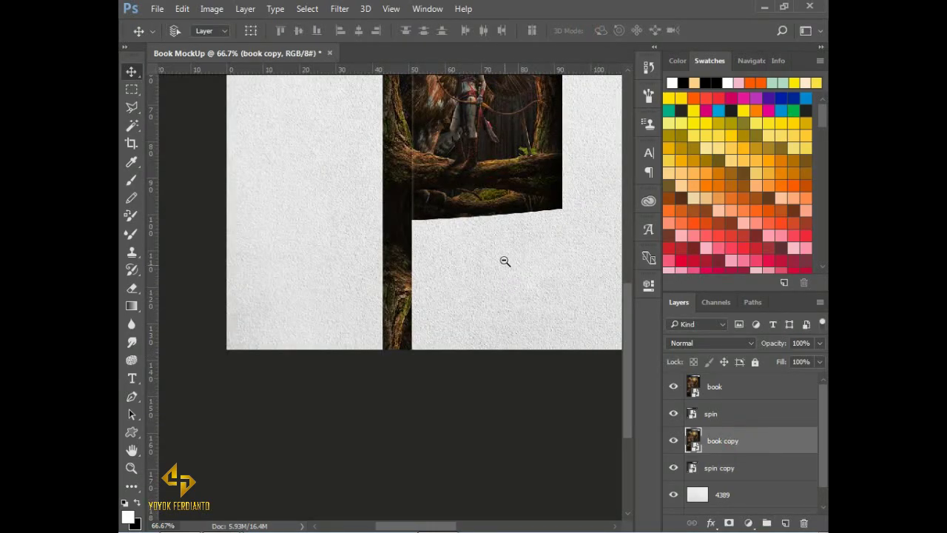
ctrl+alt+click(434, 272)
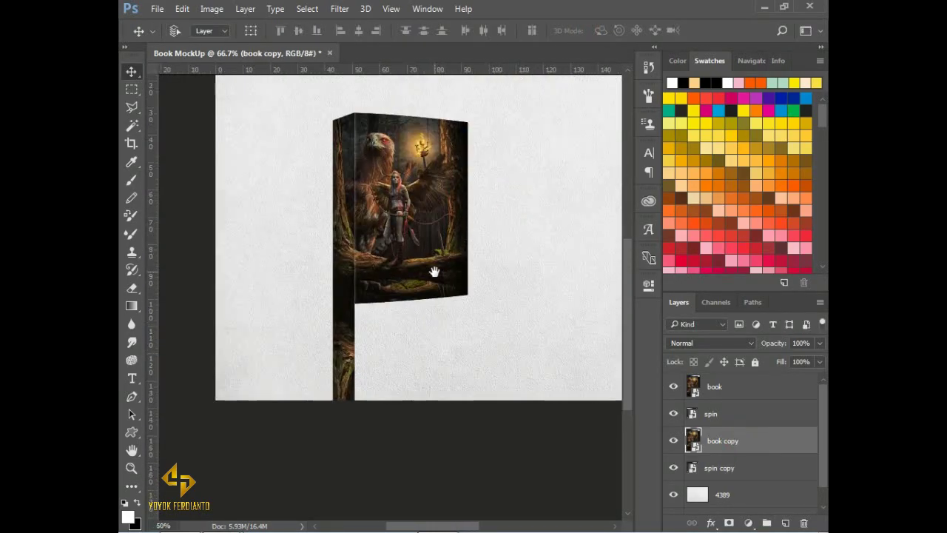
- Free Transform book copy, flip it vertically, and place it snugly beneath the cover
click(182, 9)
click(267, 296)
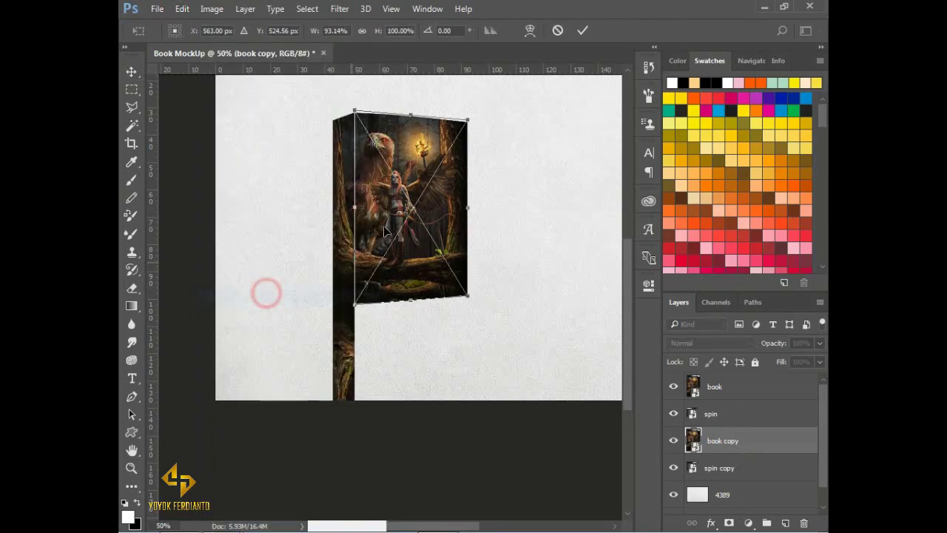
right_click(416, 134)
click(468, 340)
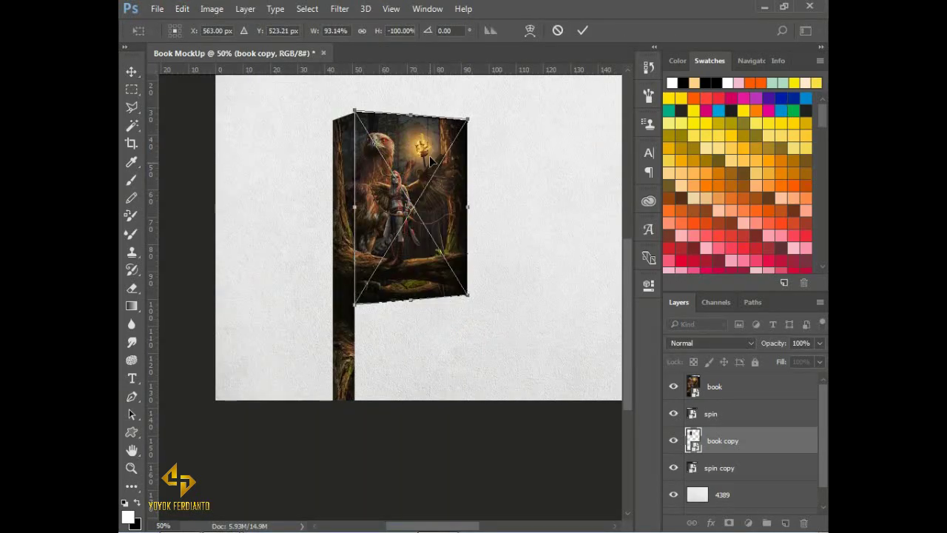
drag(444, 154, 443, 346)
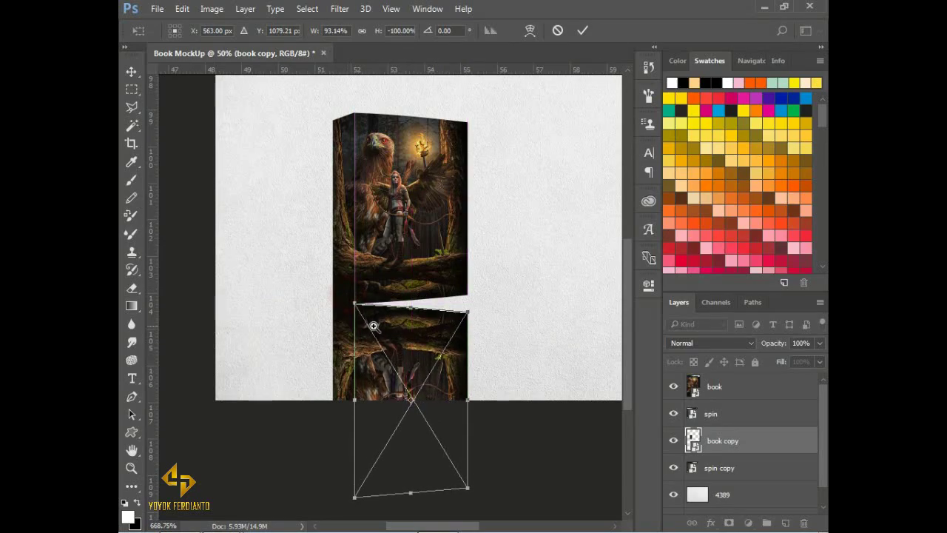
scroll(372, 321, up, 10)
drag(389, 277, 392, 263)
scroll(493, 281, down, 5)
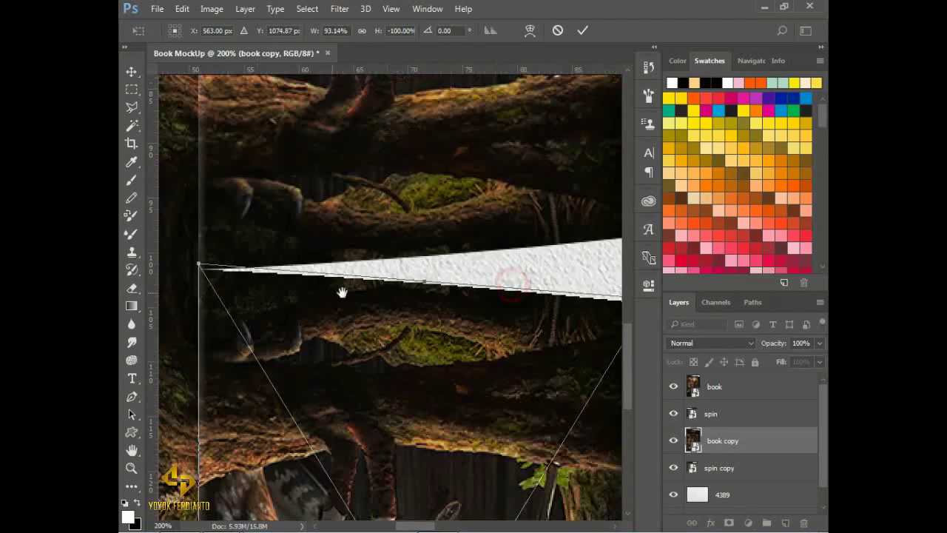
scroll(342, 293, right, 5)
- Distort book copy's corners to match the cover's slant, then commit the transform
right_click(296, 290)
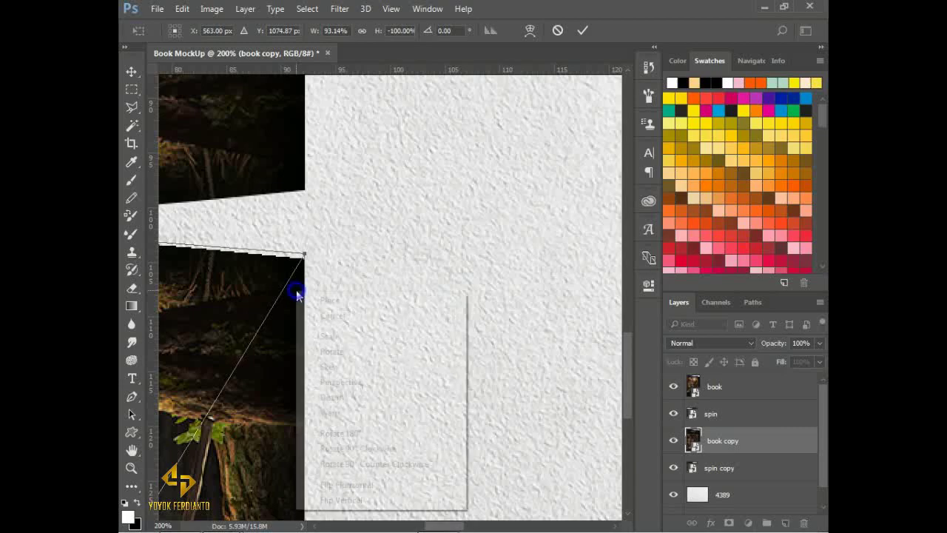
click(339, 396)
drag(304, 256, 306, 207)
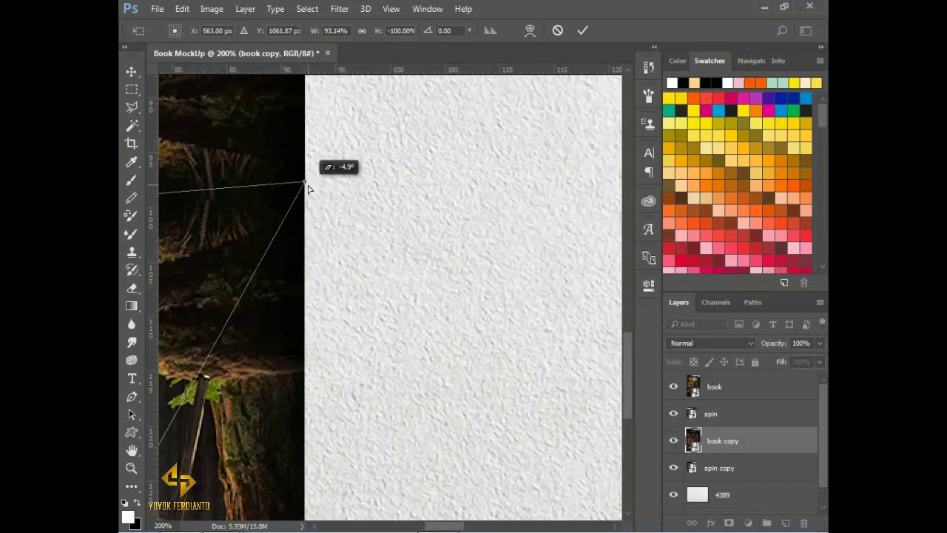
scroll(365, 277, down, 3)
drag(369, 289, 397, 218)
drag(376, 422, 378, 414)
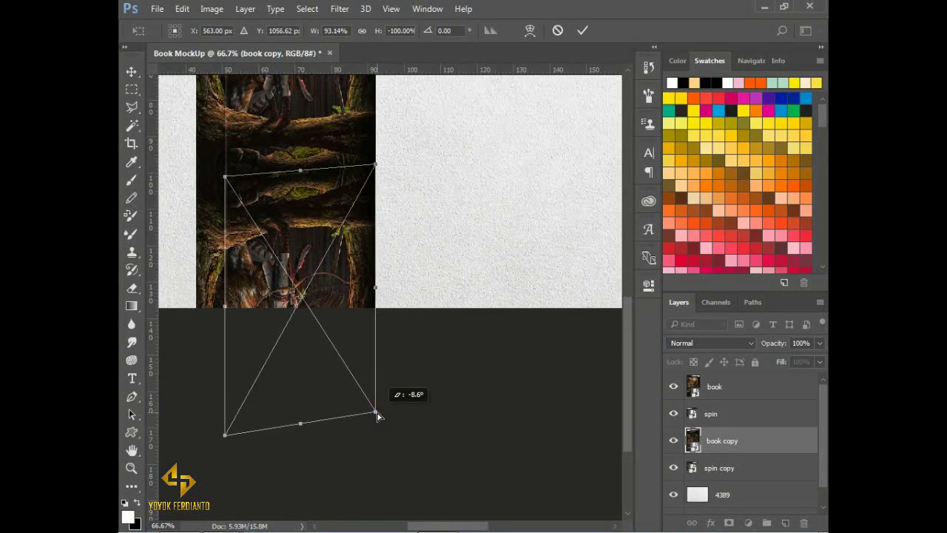
click(581, 31)
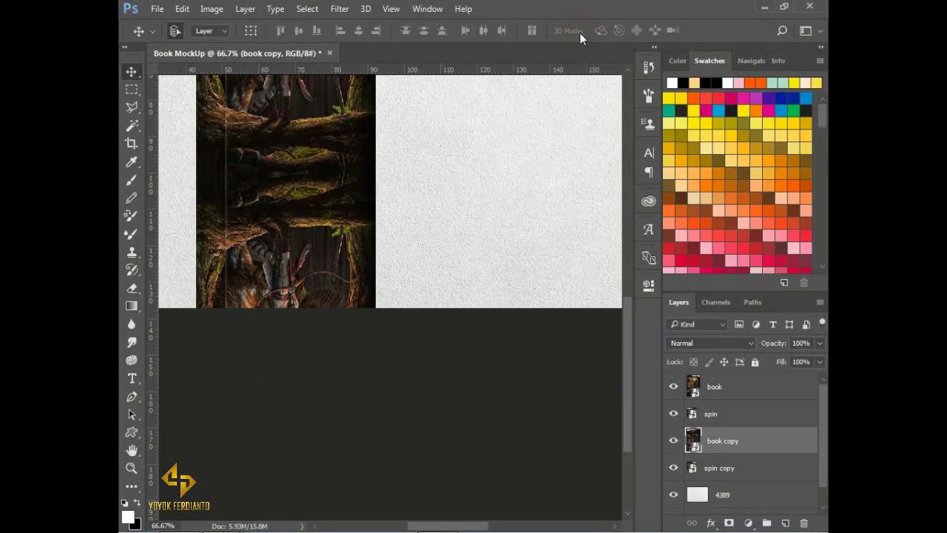
shift+click(725, 471)
- Group the two flipped copies with Ctrl+G and dismiss the gradient error on the group
key(ctrl+g)
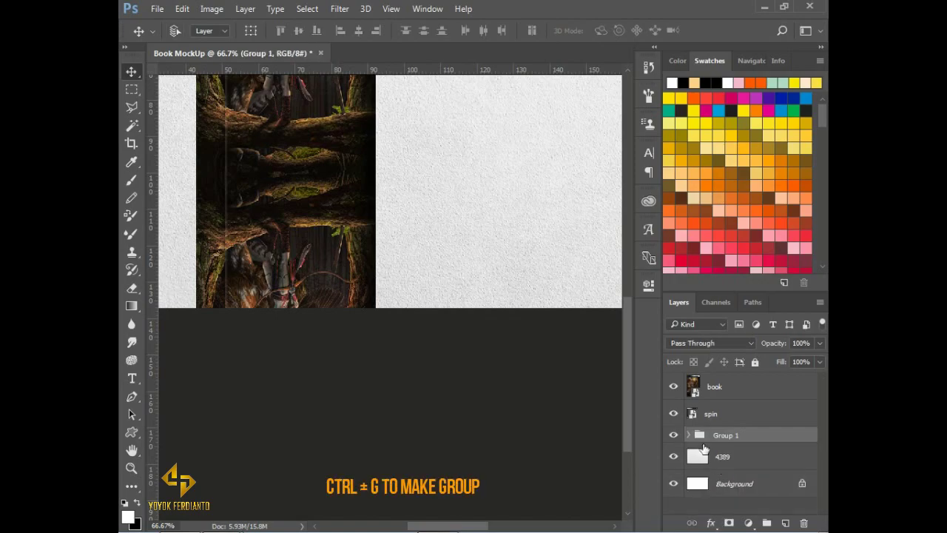
drag(330, 213, 402, 270)
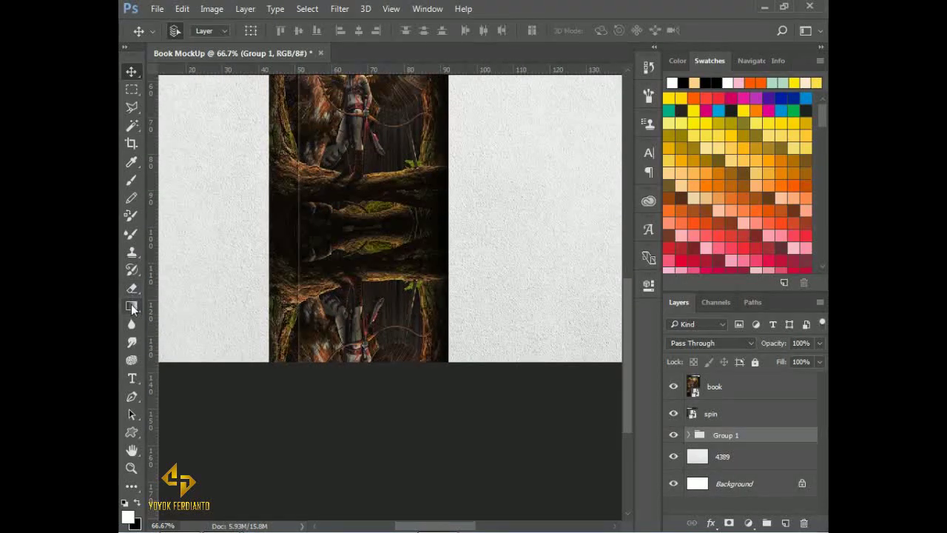
click(132, 307)
click(328, 412)
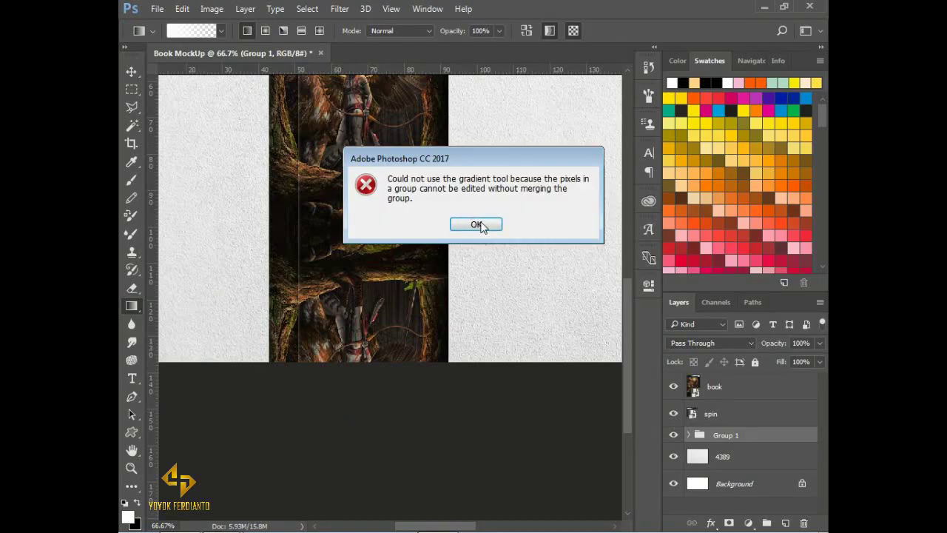
click(477, 225)
- Rename the reflection group to relex
double_click(725, 435)
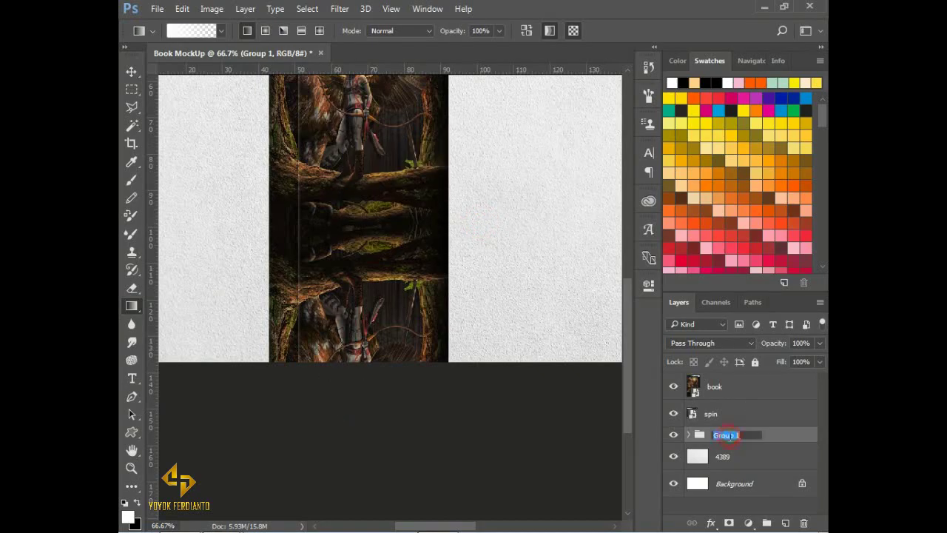
text(t)
key(Return)
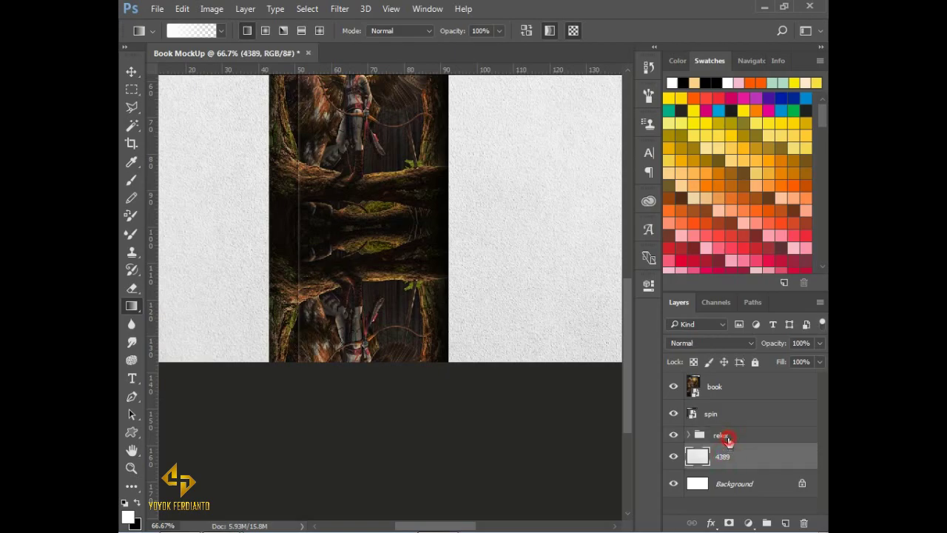
- Add a mask to the relex group and draw a gradient fading the reflection below the book
click(729, 523)
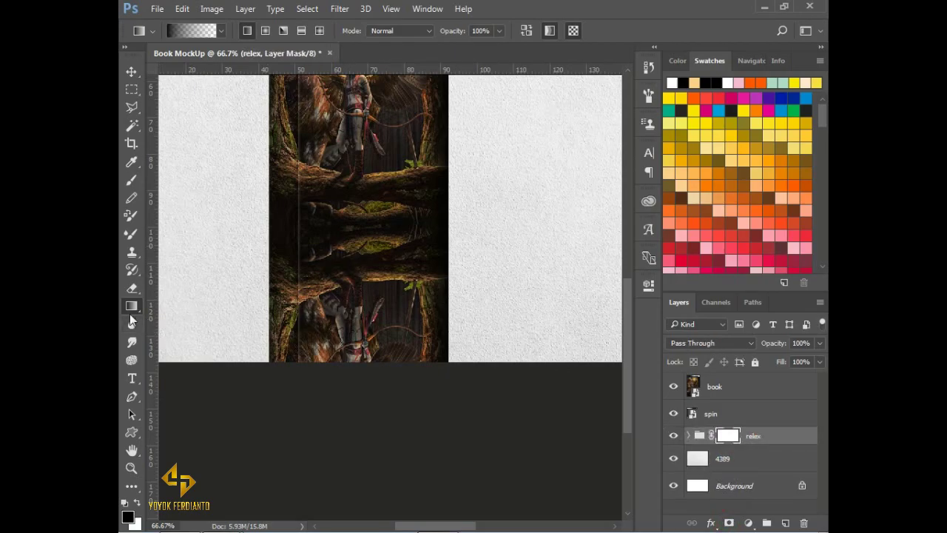
drag(343, 397, 344, 260)
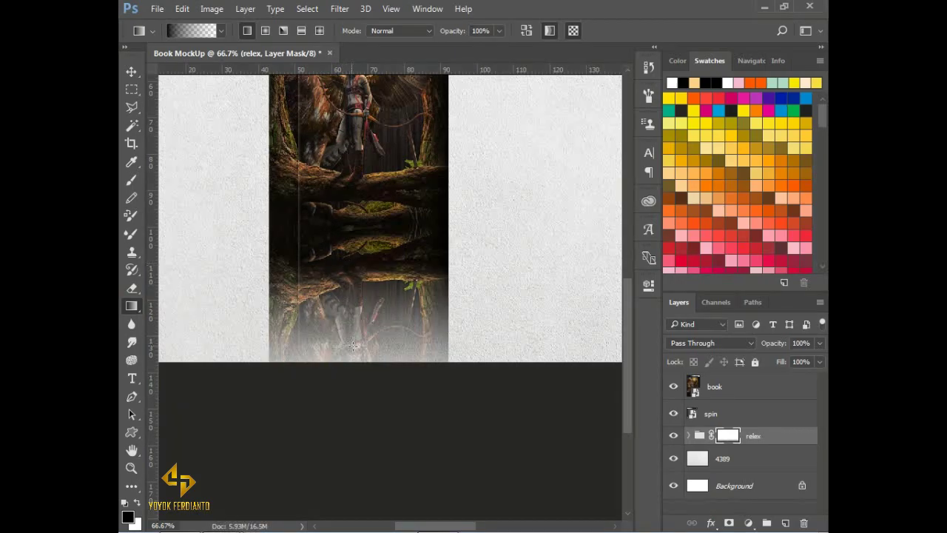
drag(358, 400, 349, 209)
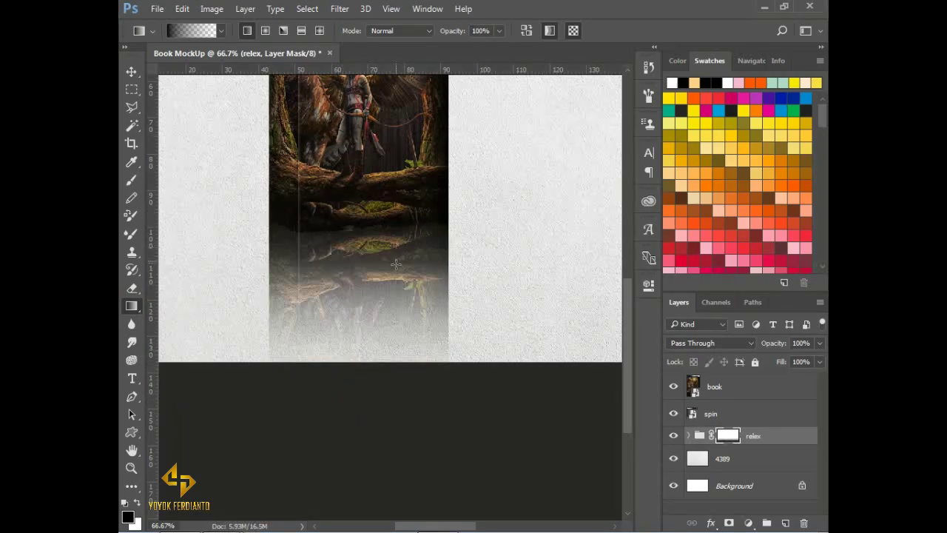
drag(348, 378, 349, 288)
drag(389, 360, 386, 282)
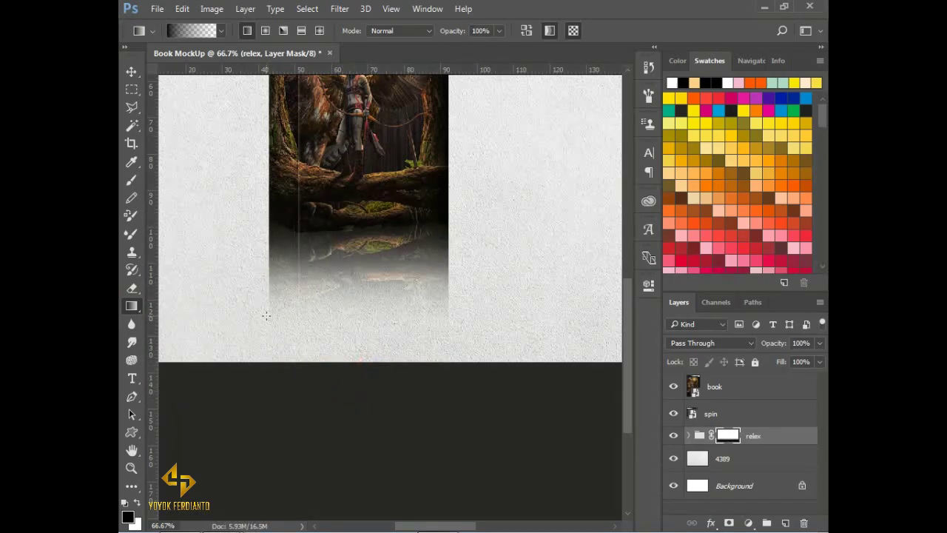
mouse_move(414, 244)
mouse_down()
mouse_move(453, 311)
mouse_move(486, 313)
mouse_up()
- Set the relex group's opacity to 85%
alt+click(391, 203)
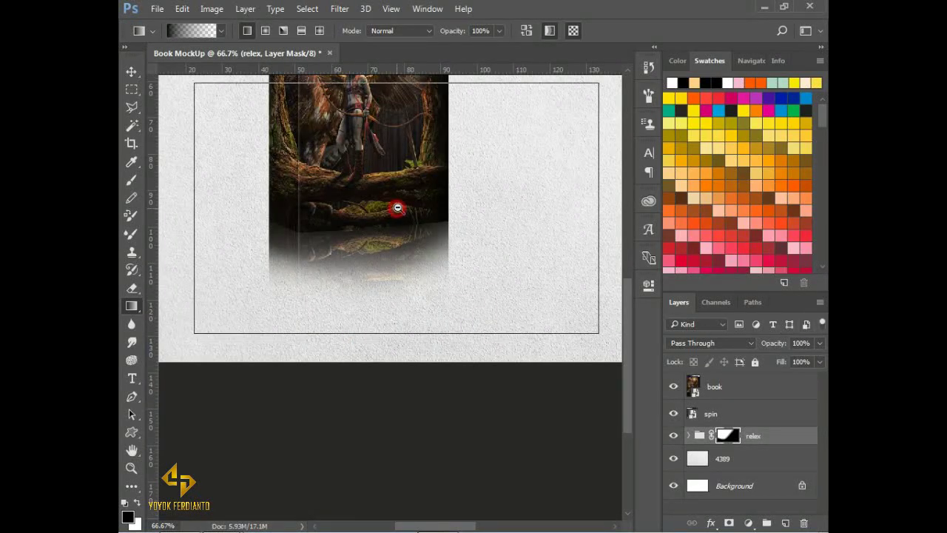
drag(459, 185, 462, 275)
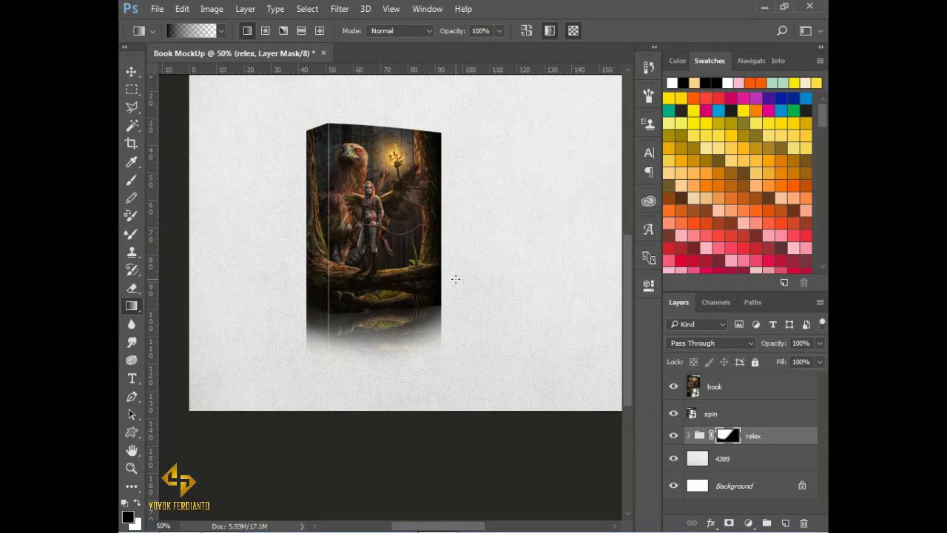
click(819, 342)
drag(755, 363, 809, 373)
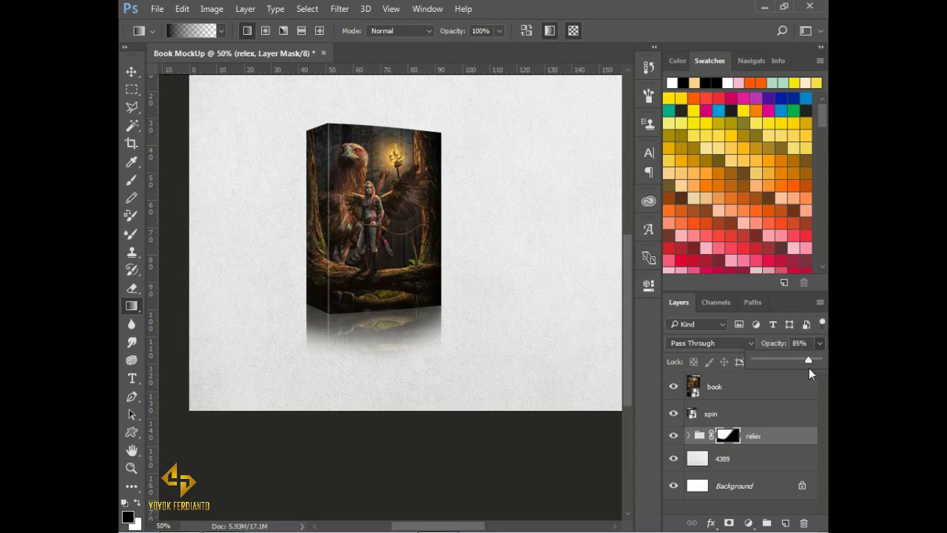
- Raise the relex group's opacity to 87%
click(449, 330)
scroll(450, 332, up, 1)
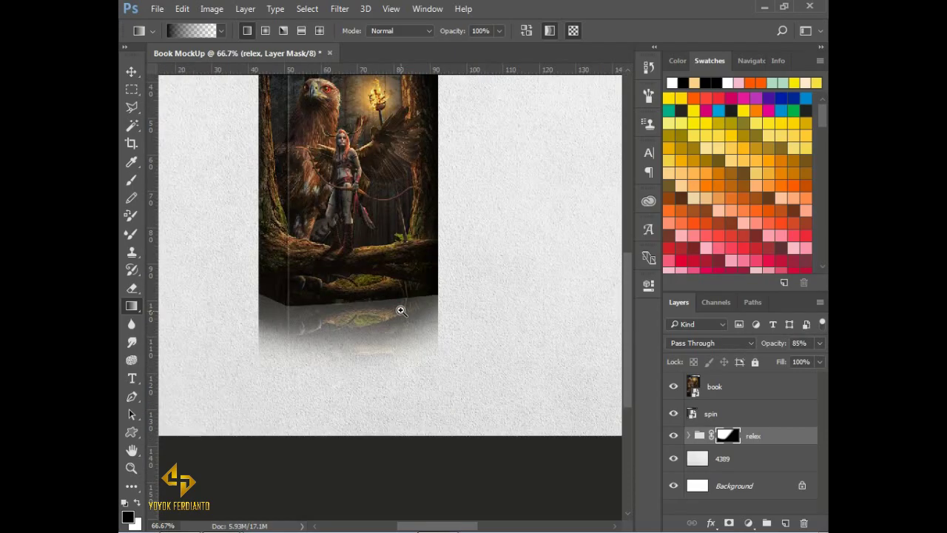
click(400, 310)
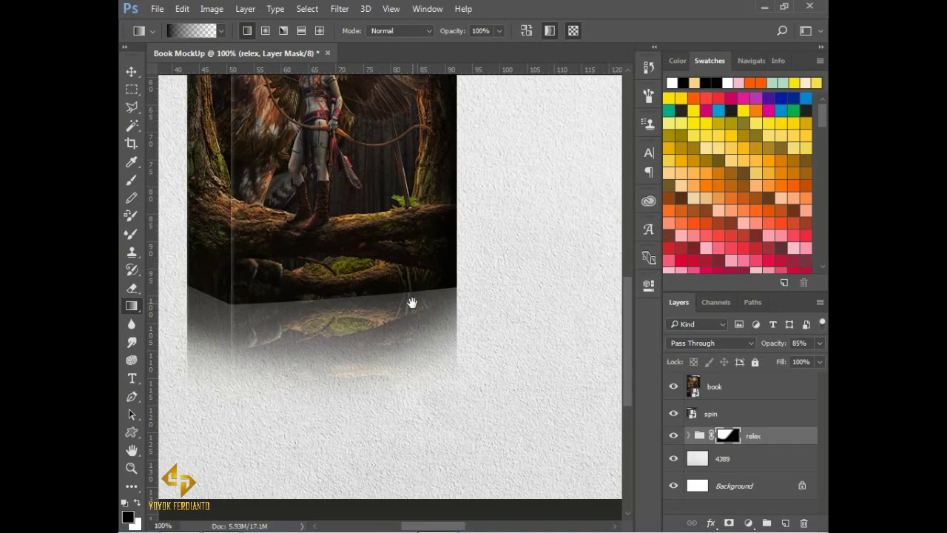
click(820, 342)
drag(807, 358, 810, 358)
click(395, 274)
drag(395, 274, 437, 289)
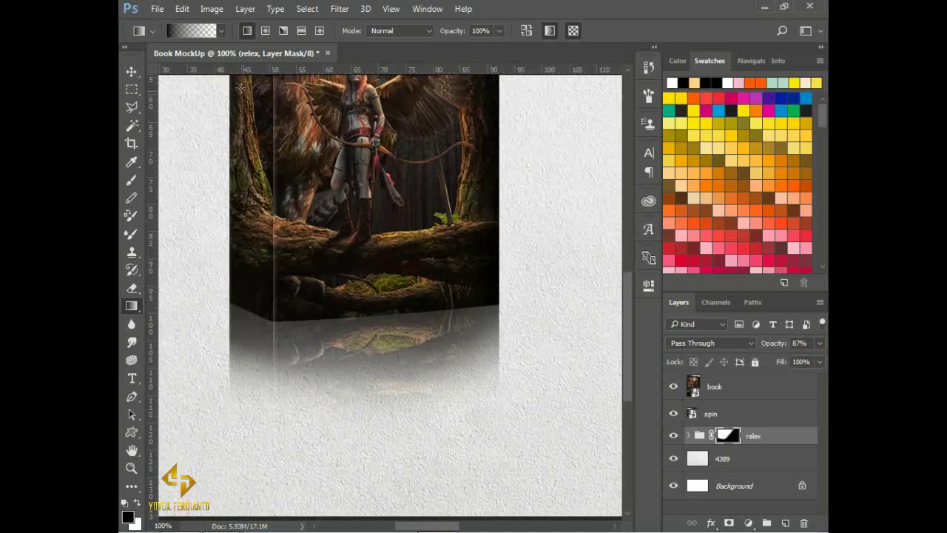
- Swap colours and redraw the mask gradient from the book's base downward for a softer fade
click(137, 503)
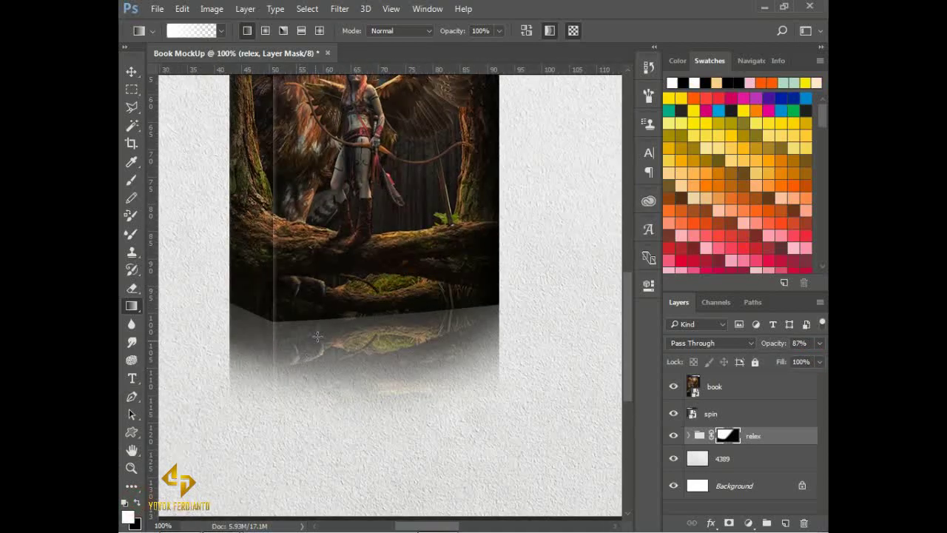
drag(336, 311, 336, 336)
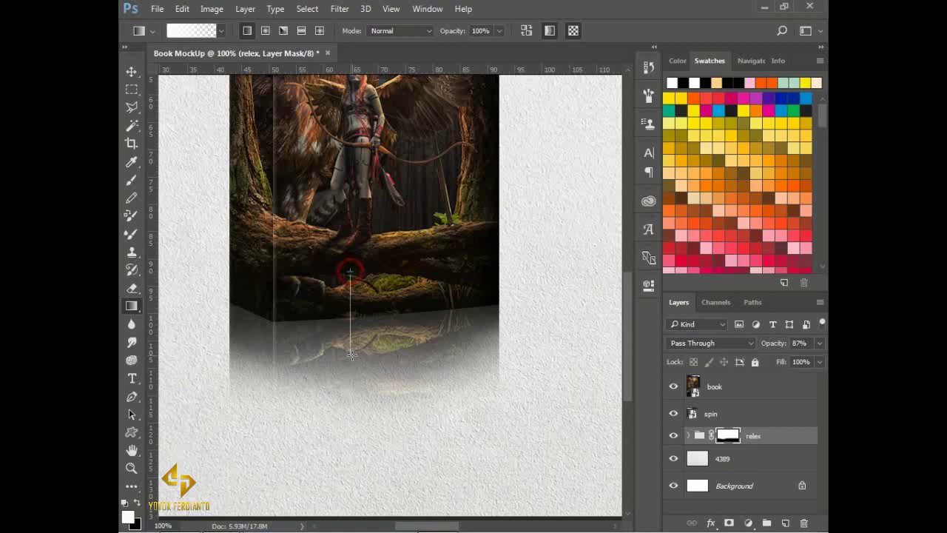
drag(349, 272, 352, 363)
drag(358, 316, 361, 318)
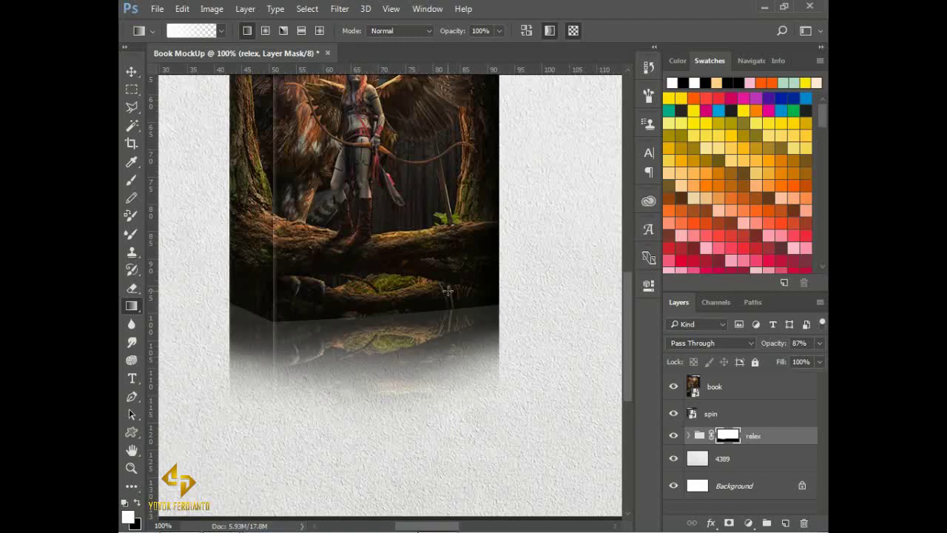
key(ctrl+minus)
drag(429, 250, 413, 222)
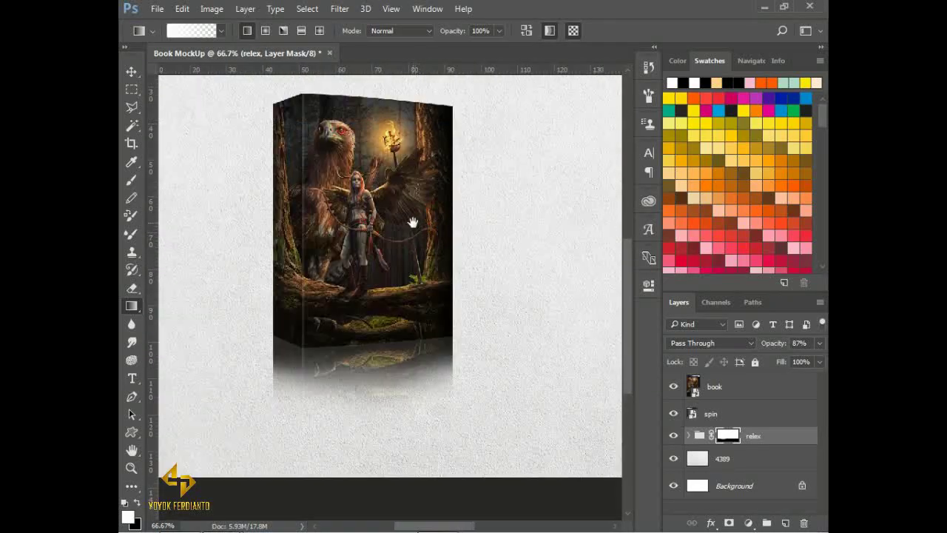
click(131, 73)
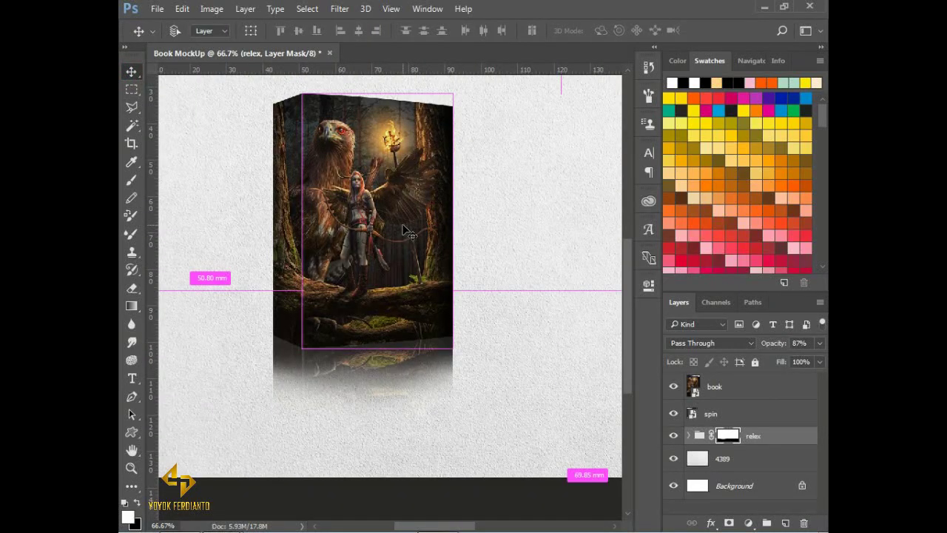
key(ctrl+0)
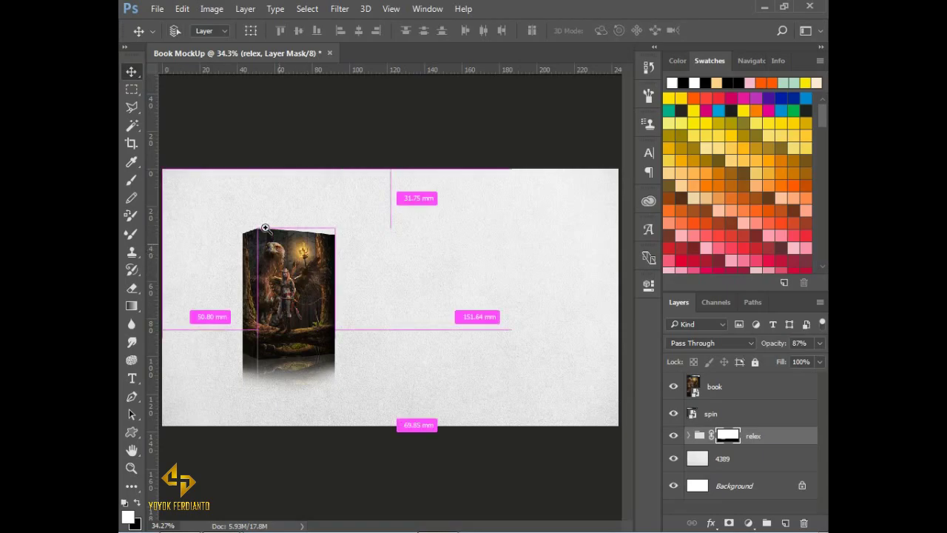
drag(237, 207, 384, 314)
- Make spin copy 2 via New Smart Object via Copy and move it above book
alt+click(423, 275)
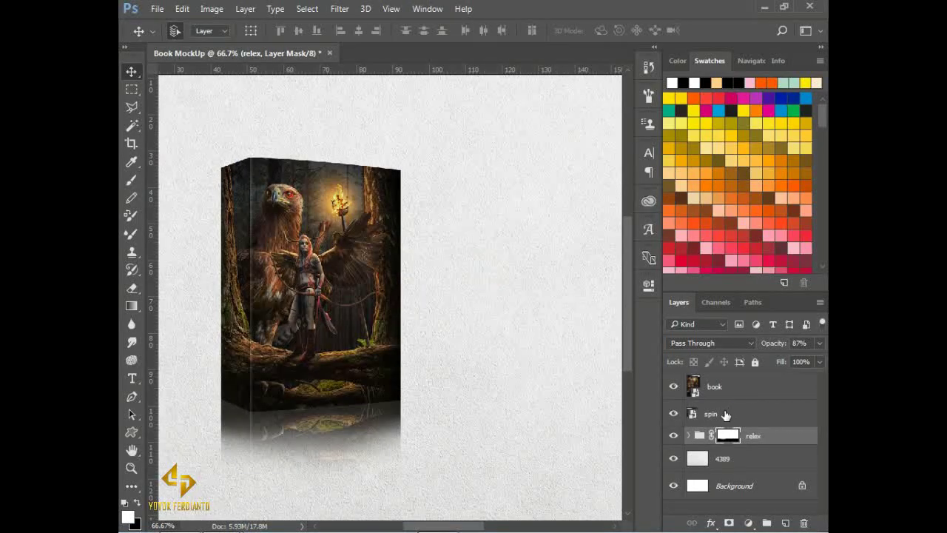
click(725, 415)
right_click(725, 413)
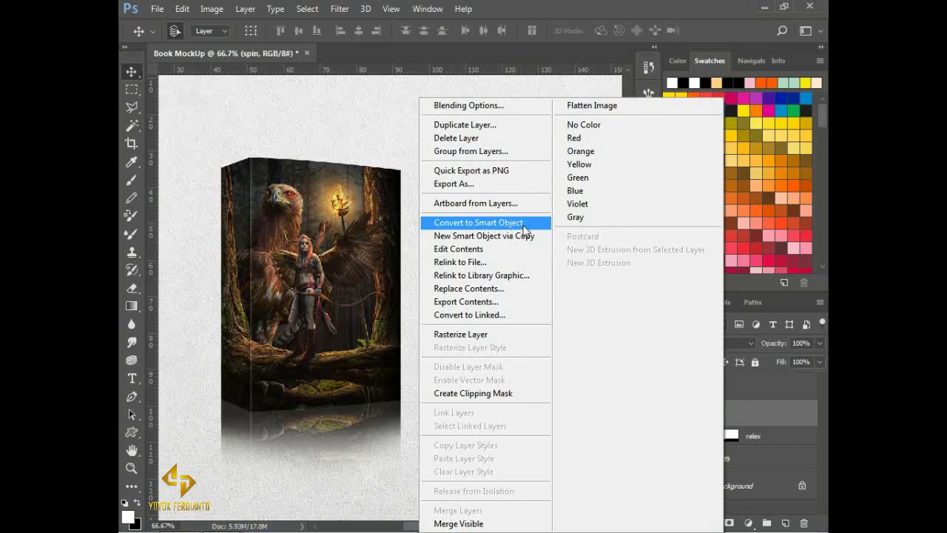
click(486, 242)
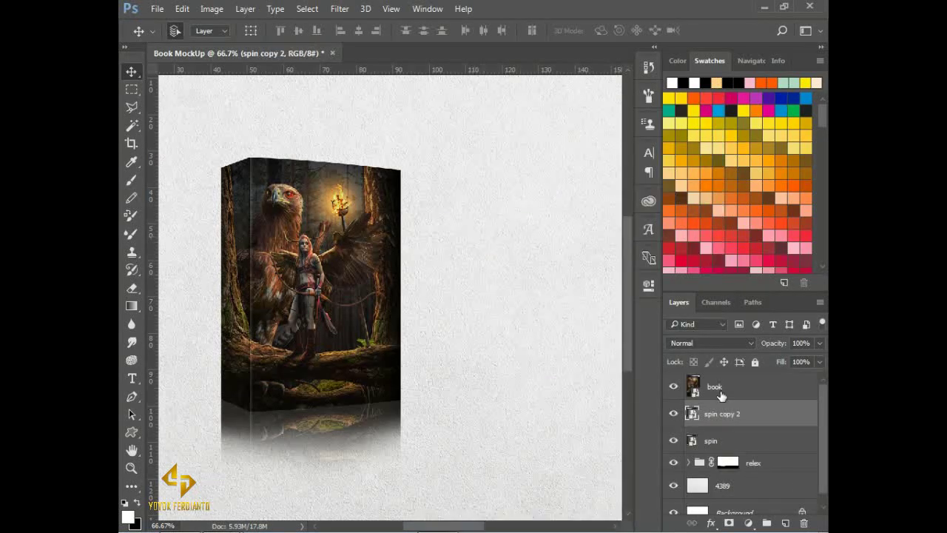
drag(719, 407, 747, 387)
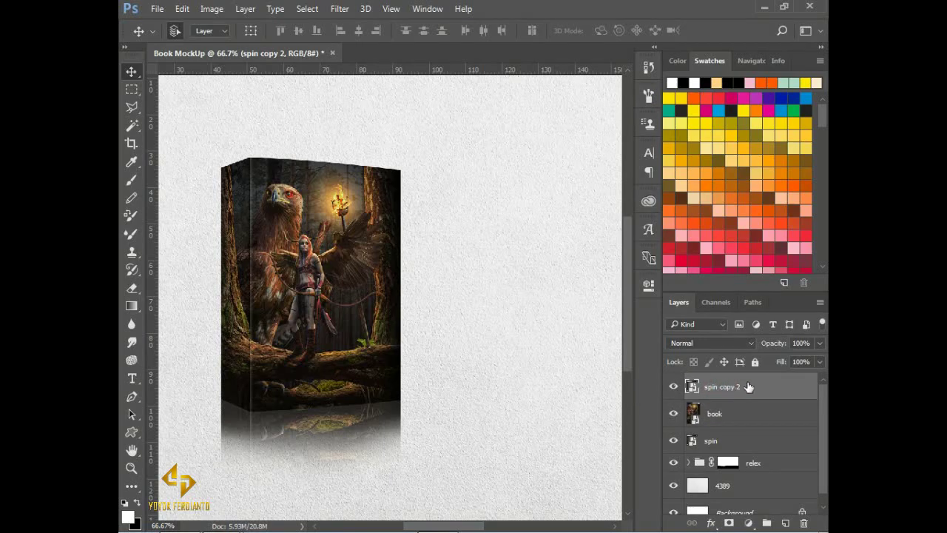
- Make book copy 2 the same way, then drag both copies right against the original box
click(717, 415)
right_click(714, 418)
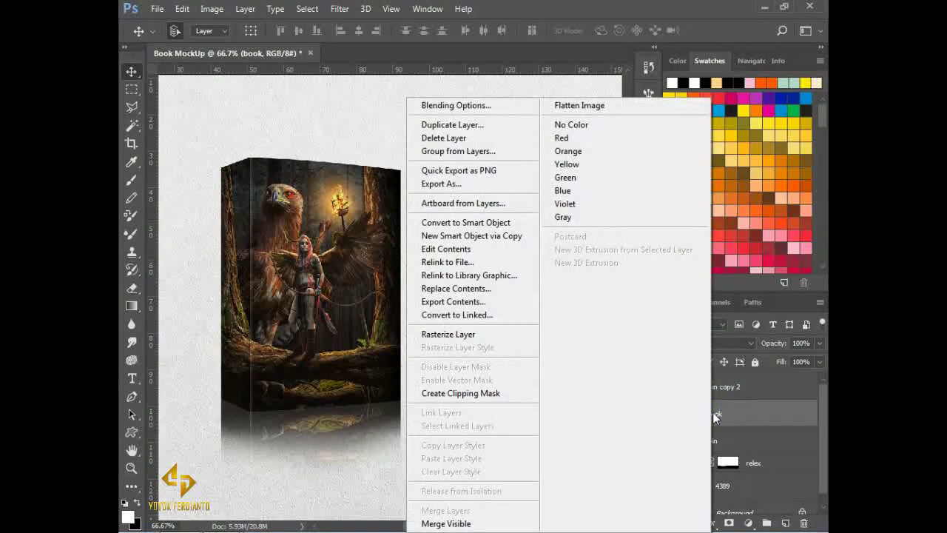
click(493, 236)
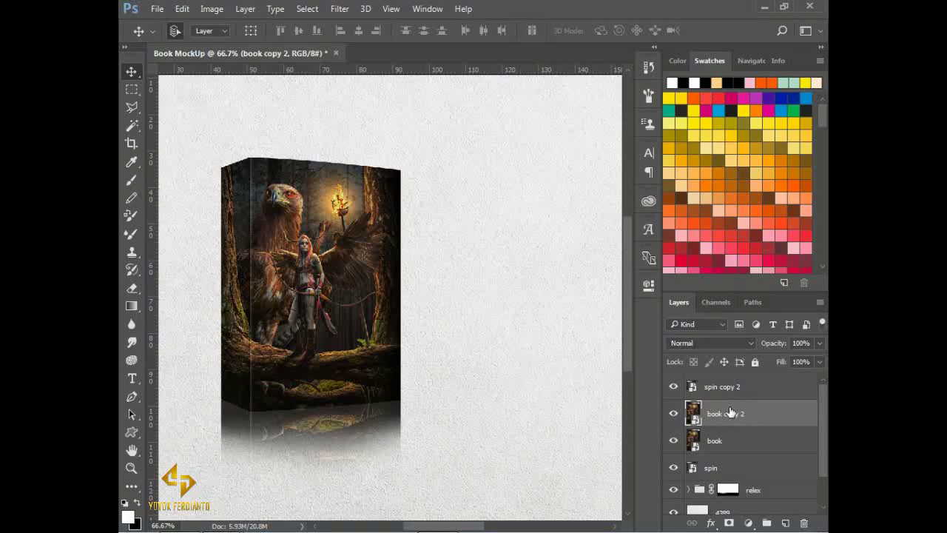
ctrl+click(729, 416)
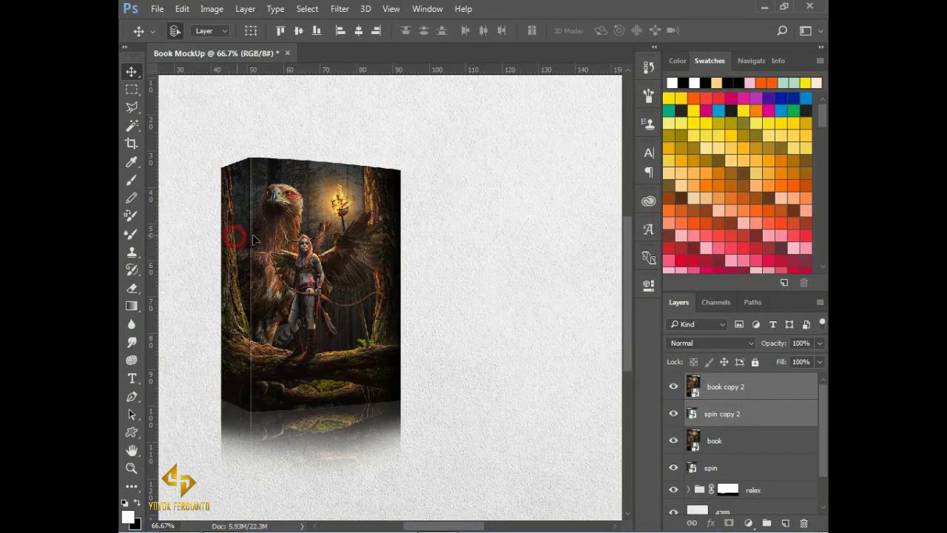
drag(253, 236, 408, 247)
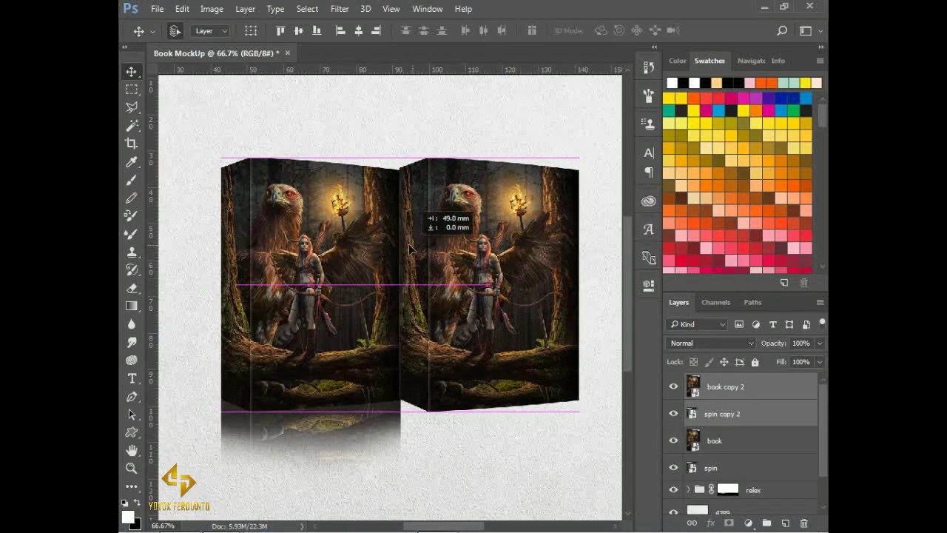
drag(408, 247, 404, 246)
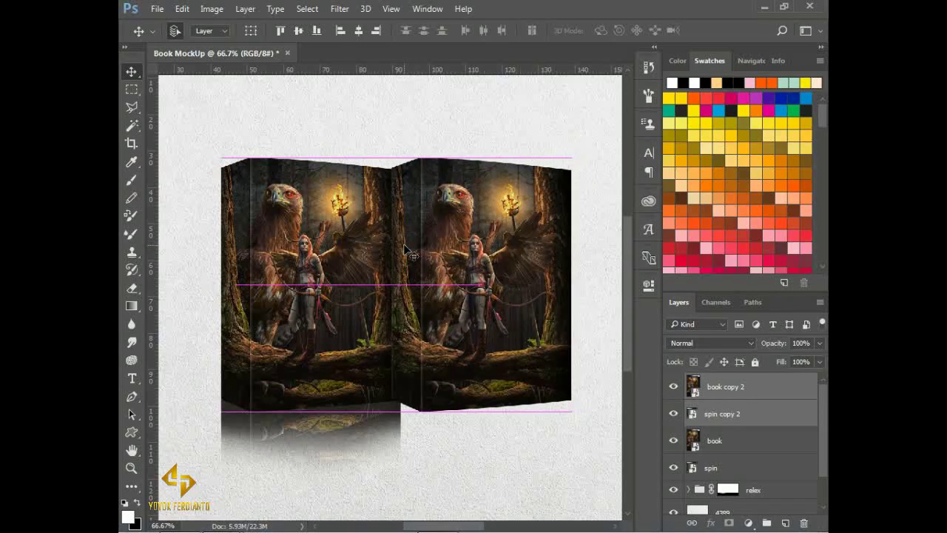
drag(484, 321, 454, 328)
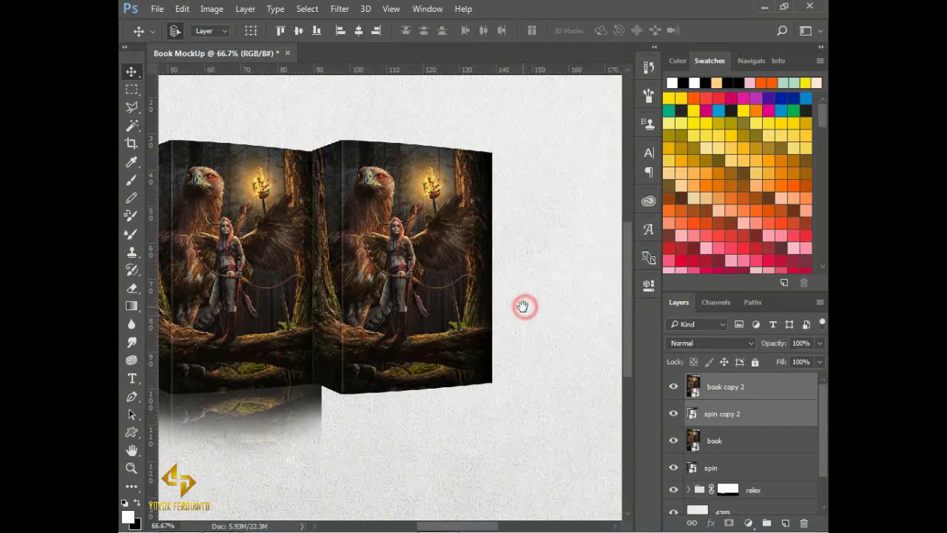
click(727, 418)
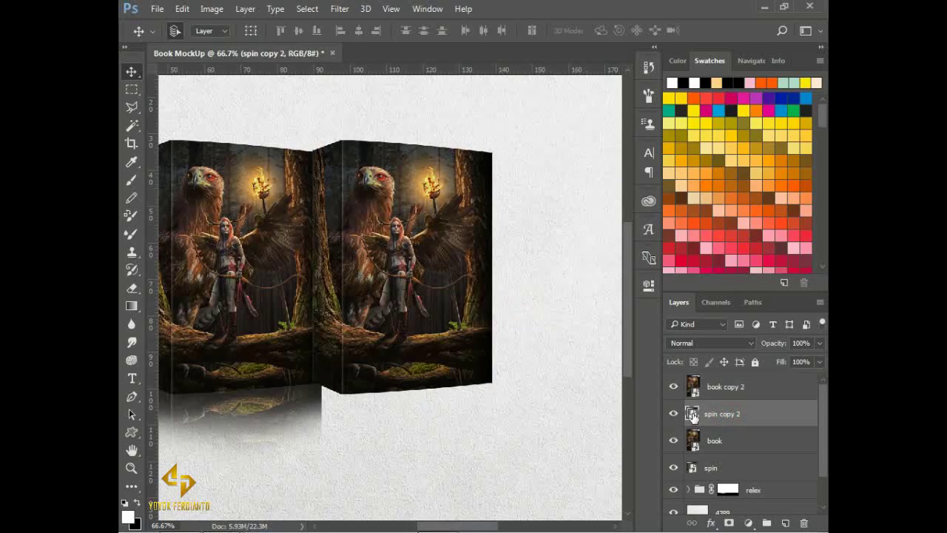
- In spin copy 2's contents, replace the Hunter image with the Guardian image scaled to cover the spine
double_click(691, 414)
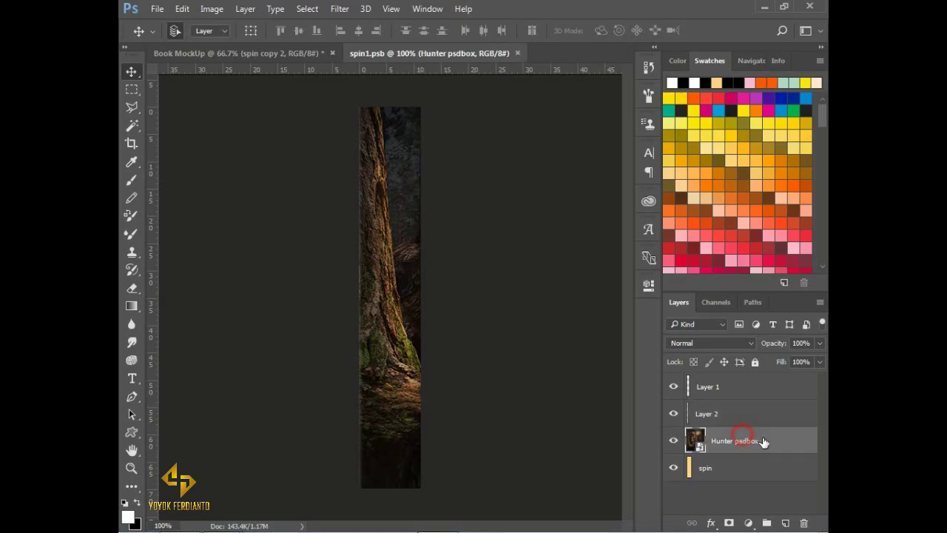
drag(764, 442, 804, 522)
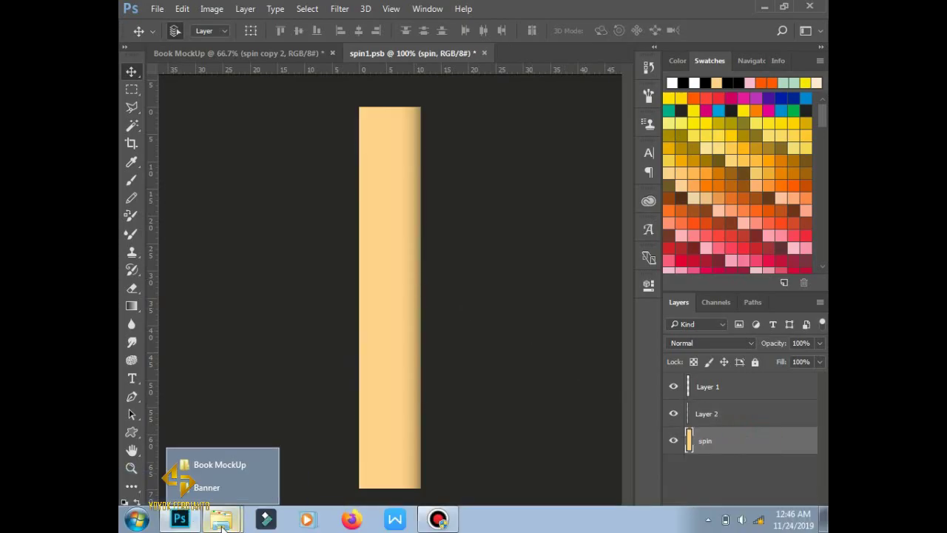
click(214, 483)
drag(496, 121, 405, 296)
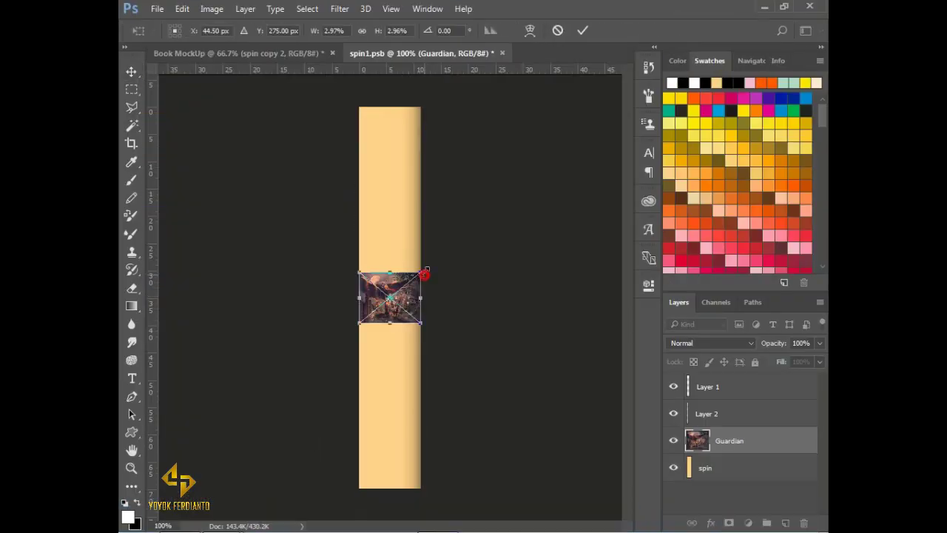
drag(423, 274, 604, 85)
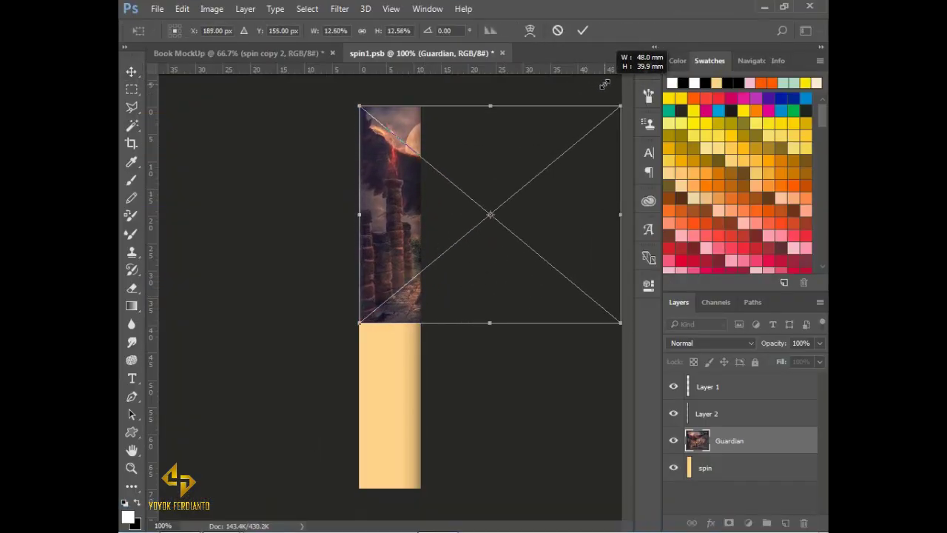
alt+click(512, 309)
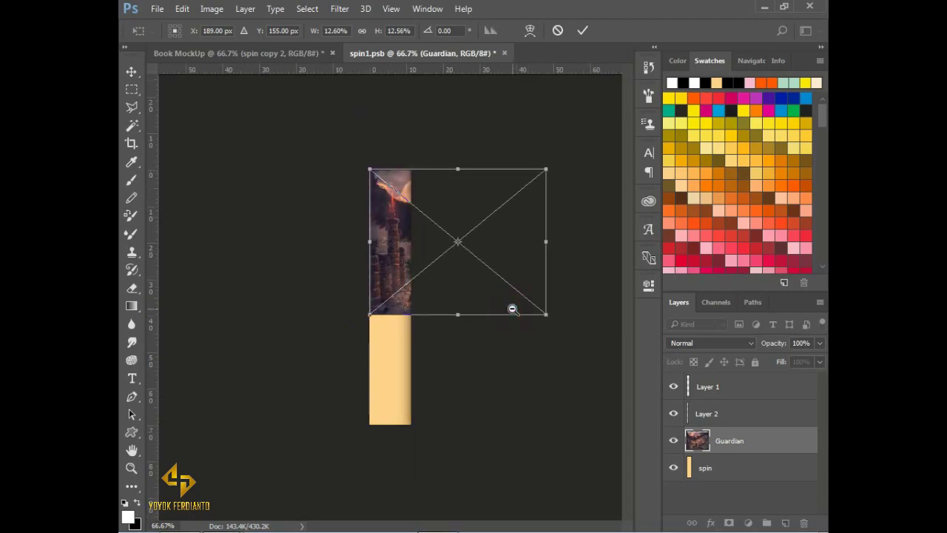
drag(544, 317, 649, 461)
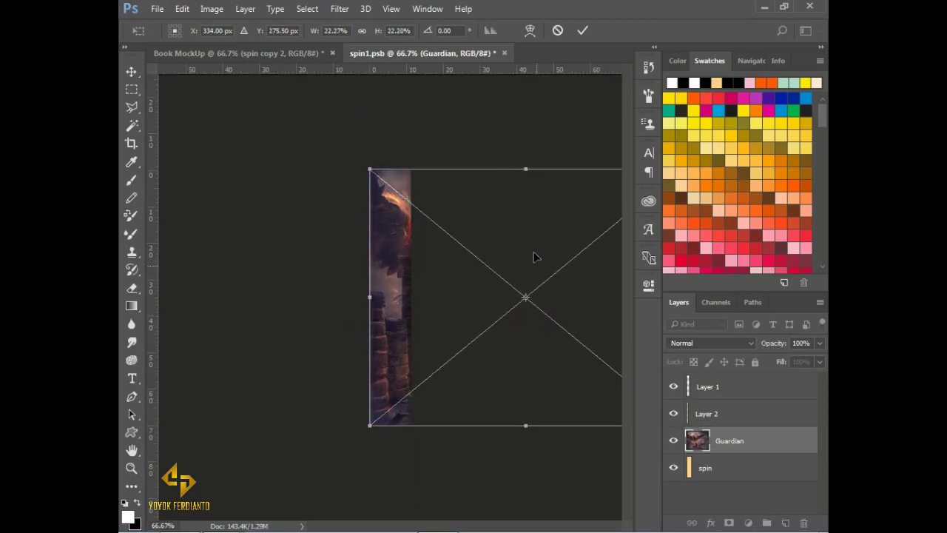
- Commit the Guardian image, then close and save spin1.psb
click(582, 30)
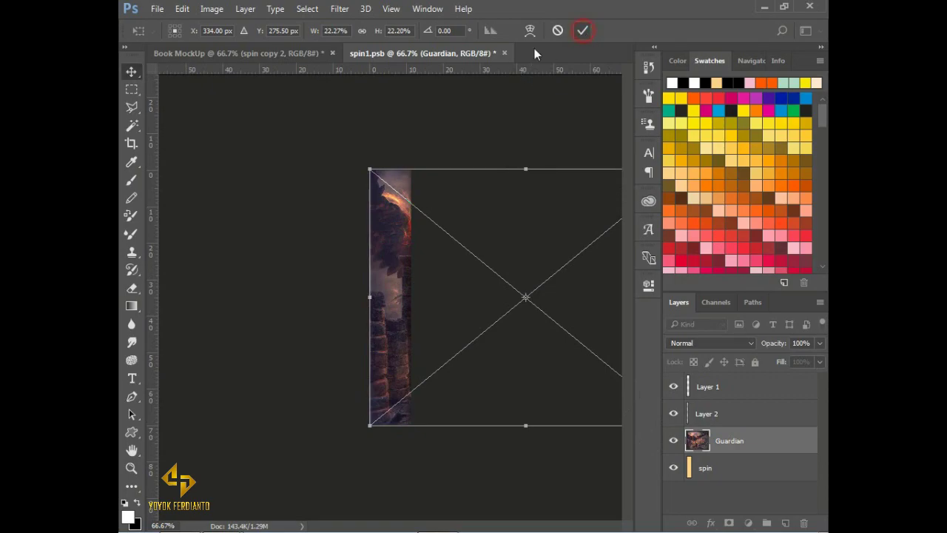
click(505, 53)
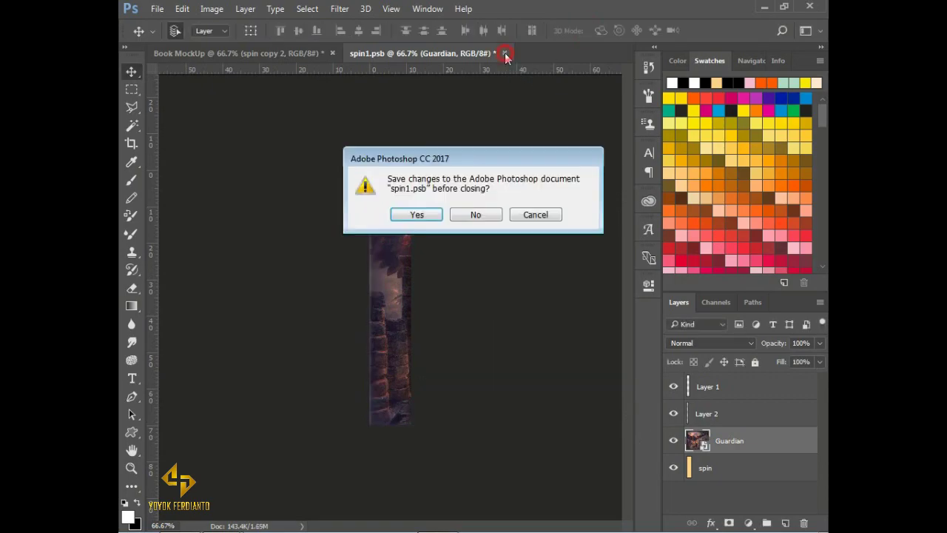
click(418, 215)
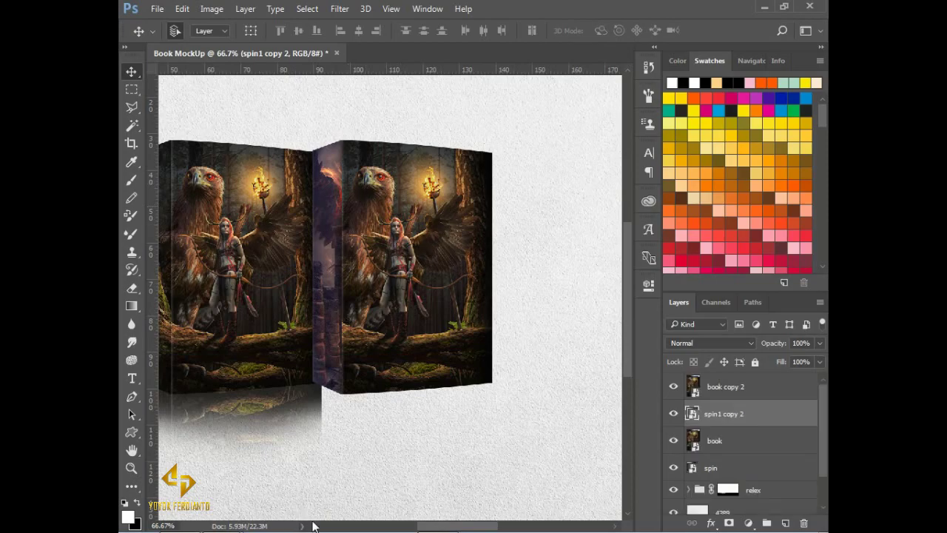
click(710, 394)
- Replace the Hunter psdbox cover image in book copy 2 with Guardian, scaled to fill, and save it
double_click(694, 386)
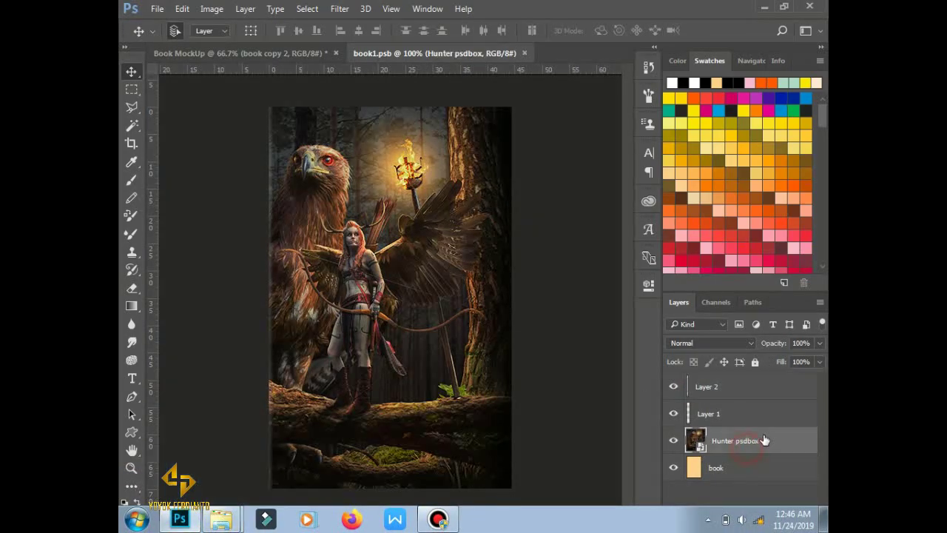
drag(750, 450, 804, 523)
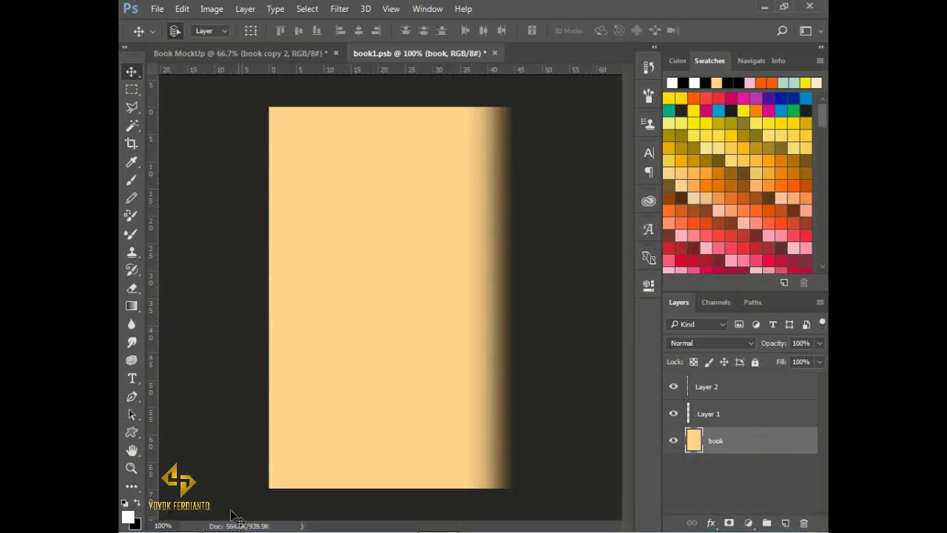
mouse_move(221, 520)
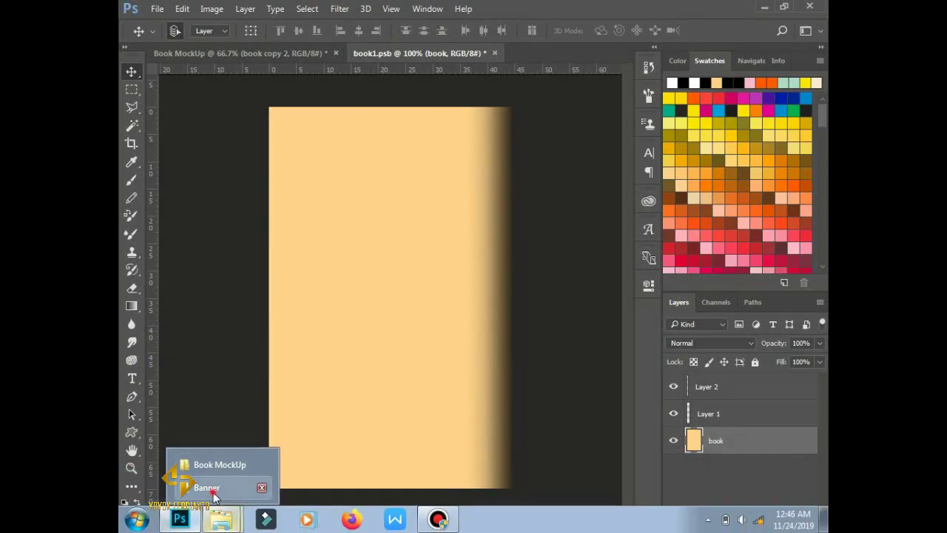
click(211, 490)
click(179, 519)
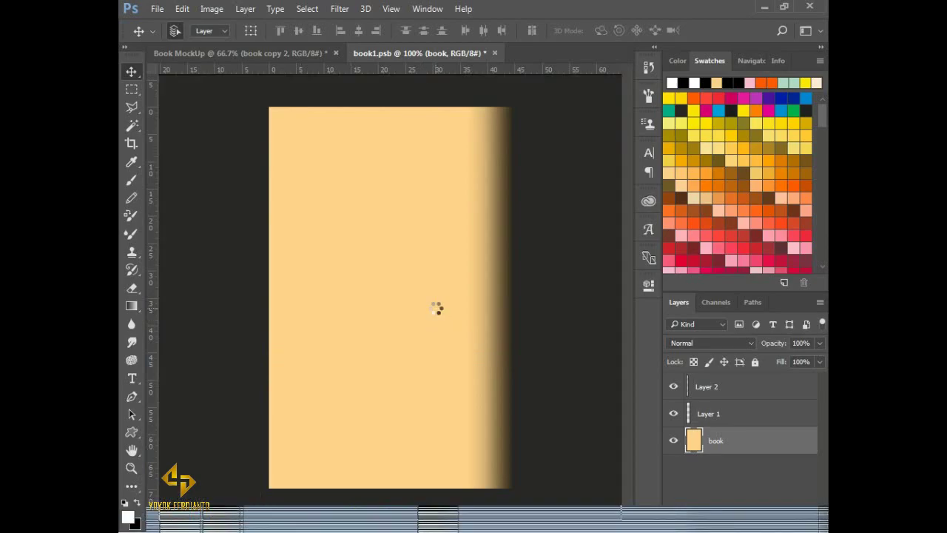
drag(436, 309, 443, 402)
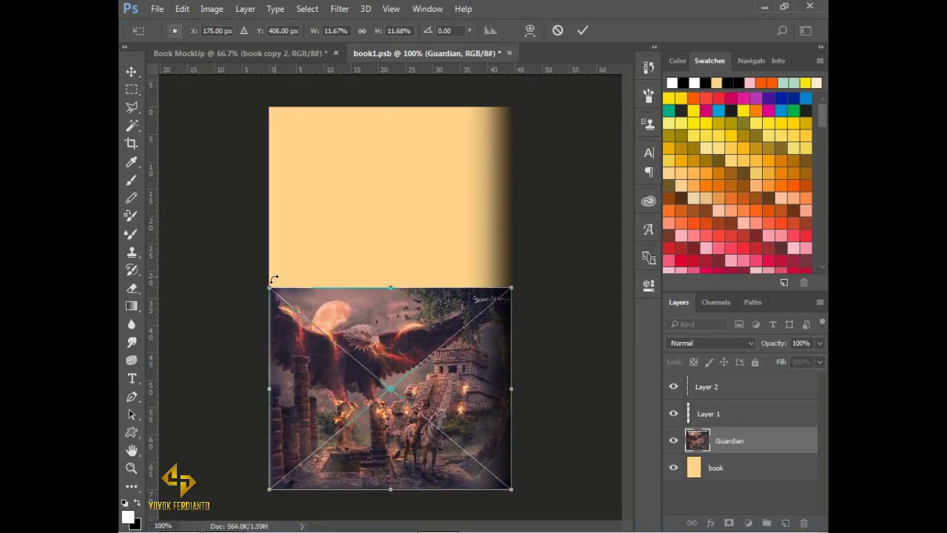
drag(272, 281, 127, 50)
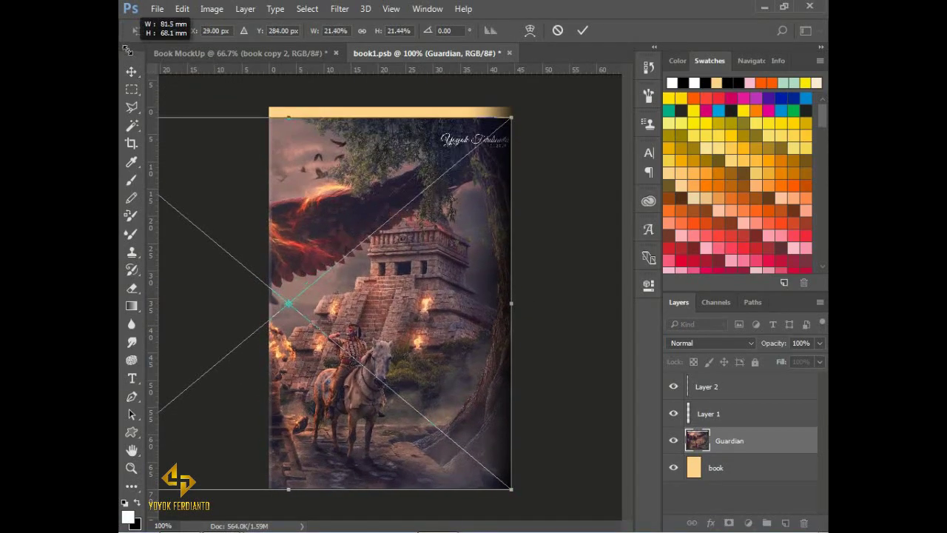
drag(131, 11, 120, 34)
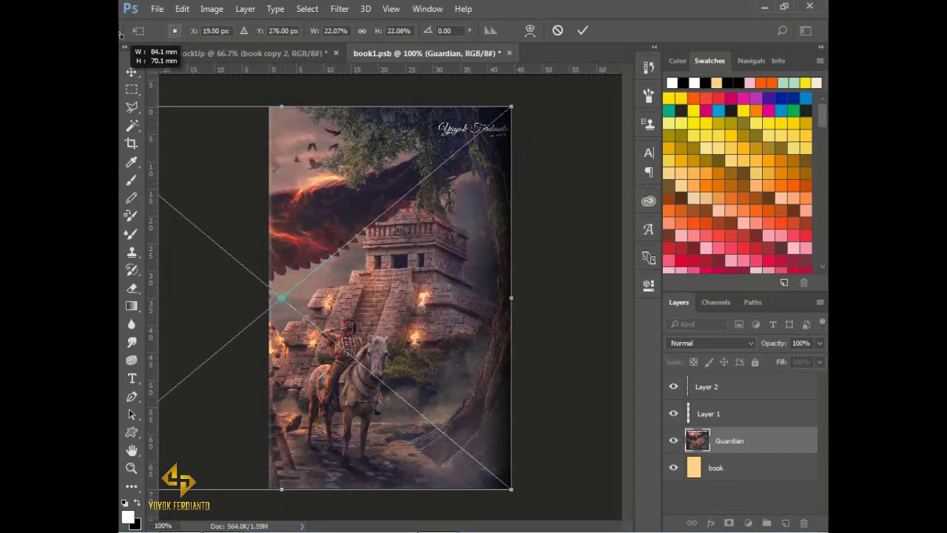
drag(430, 273, 462, 273)
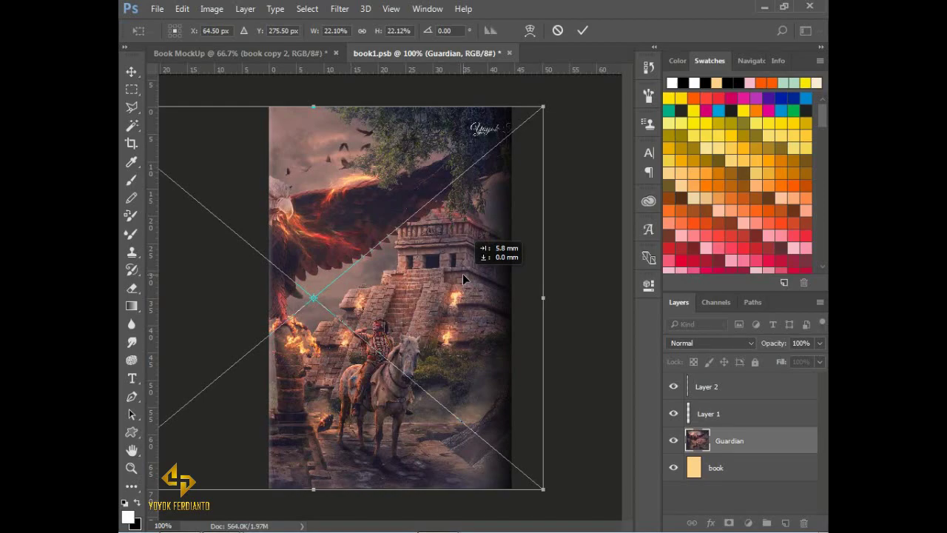
drag(462, 273, 467, 282)
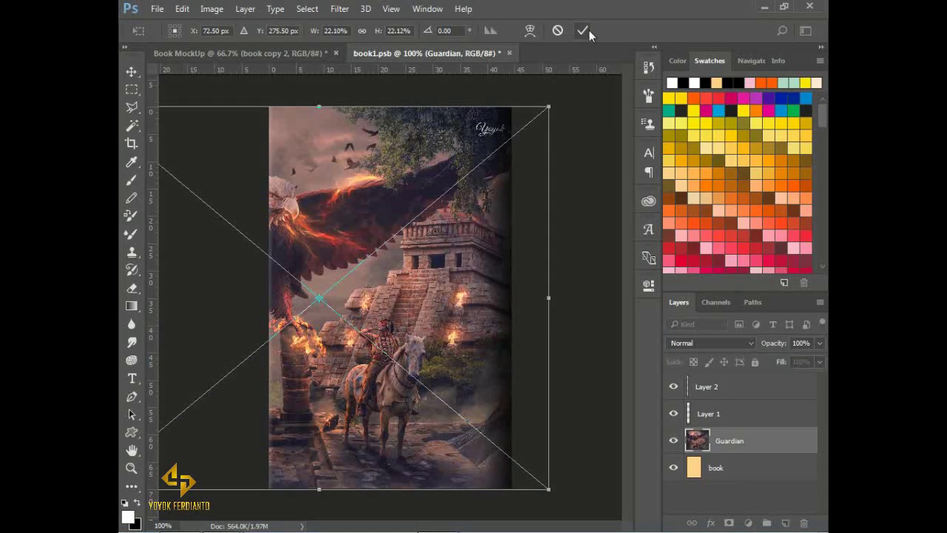
key(Return)
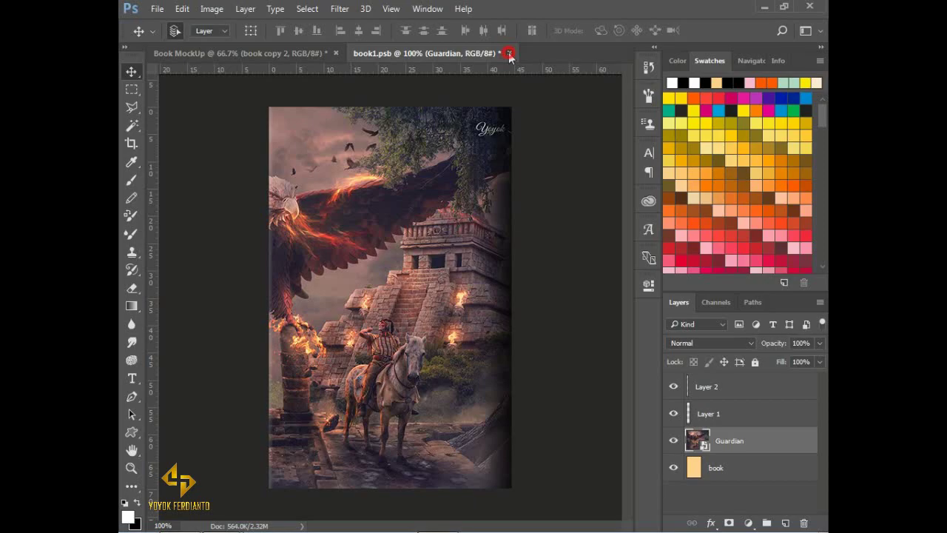
click(509, 53)
click(417, 215)
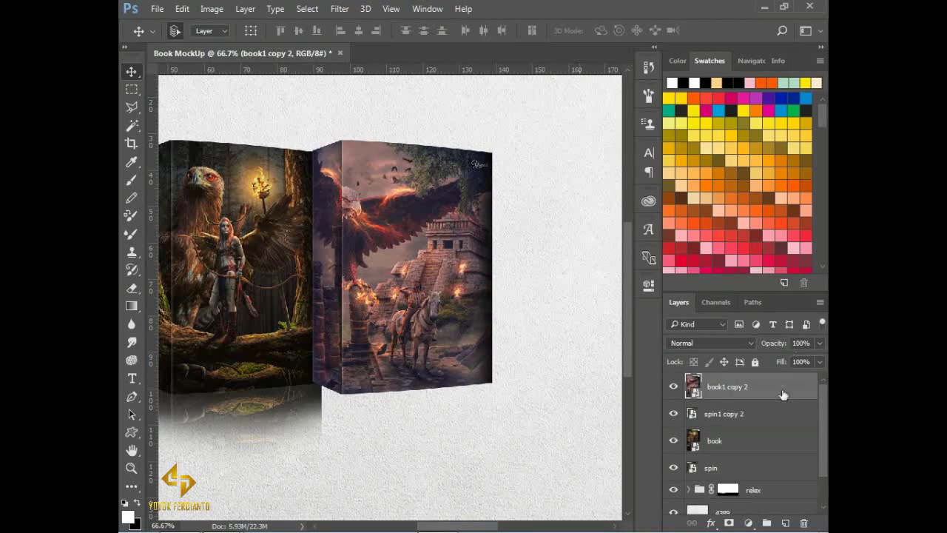
- Shift the Guardian image in spin1 copy 2 to show the moon and eagle, save, and zoom out
double_click(710, 415)
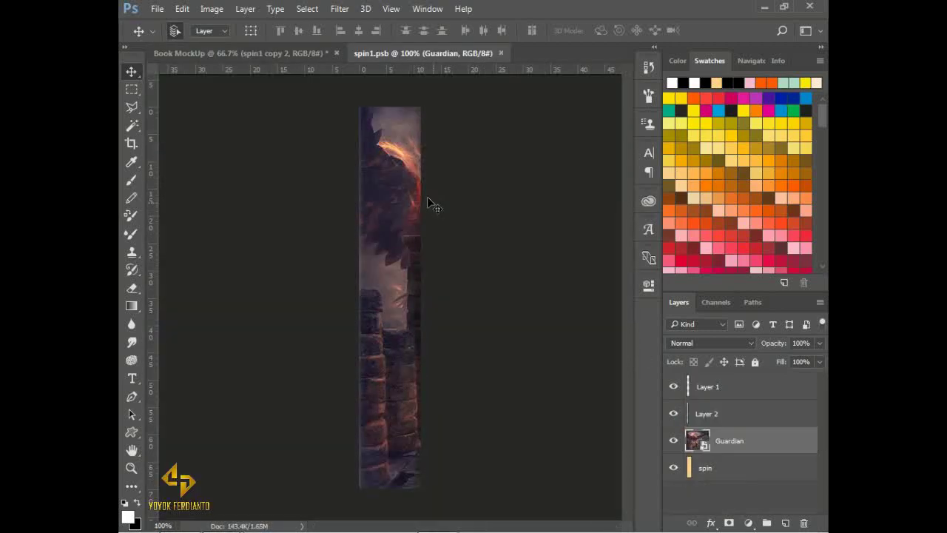
mouse_move(395, 161)
mouse_down()
mouse_move(364, 178)
mouse_move(400, 181)
mouse_up()
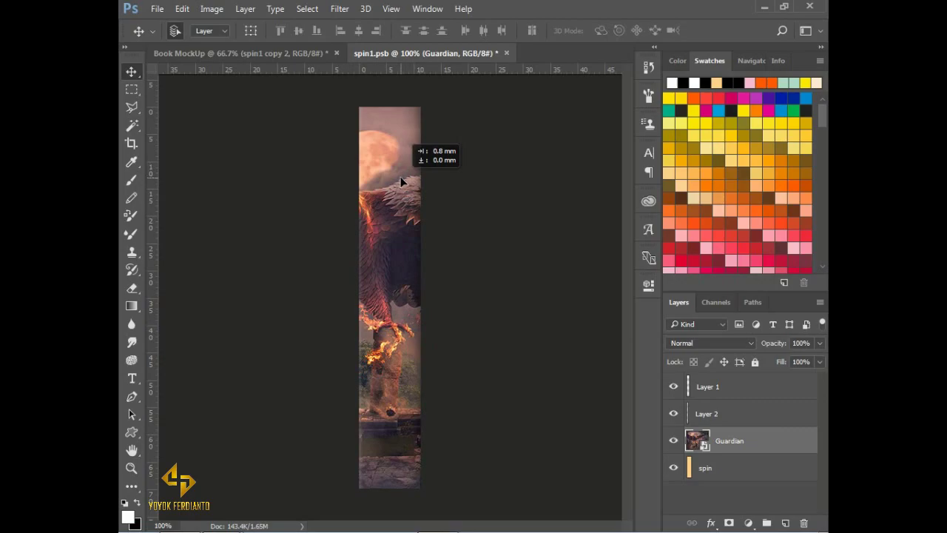
click(506, 52)
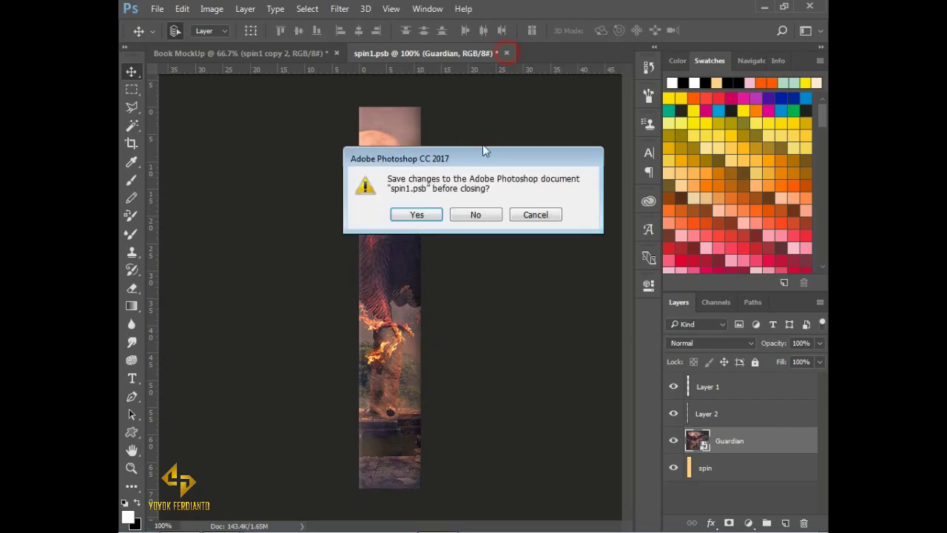
click(428, 214)
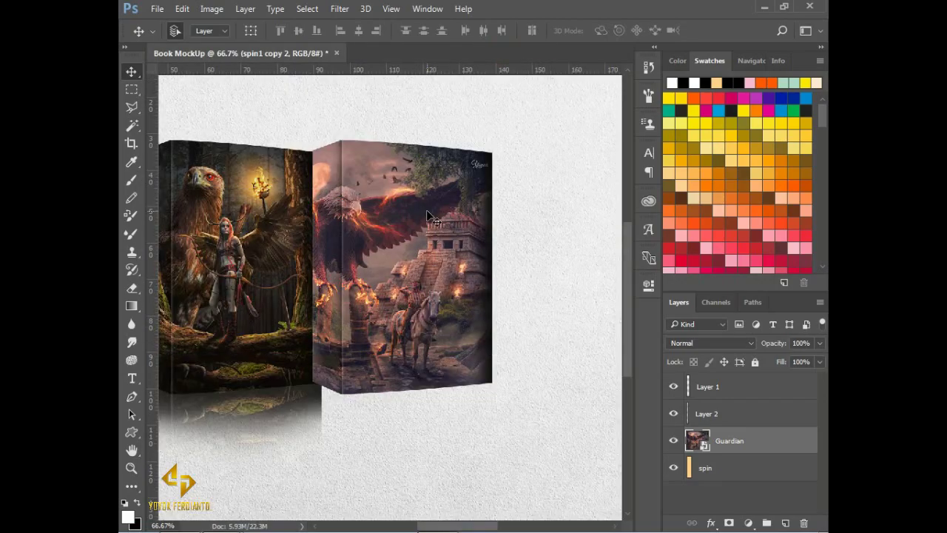
alt+click(509, 303)
- Duplicate the temple book's cover and spine layers into Group 1, placed below spin1 copy 2
shift+click(742, 392)
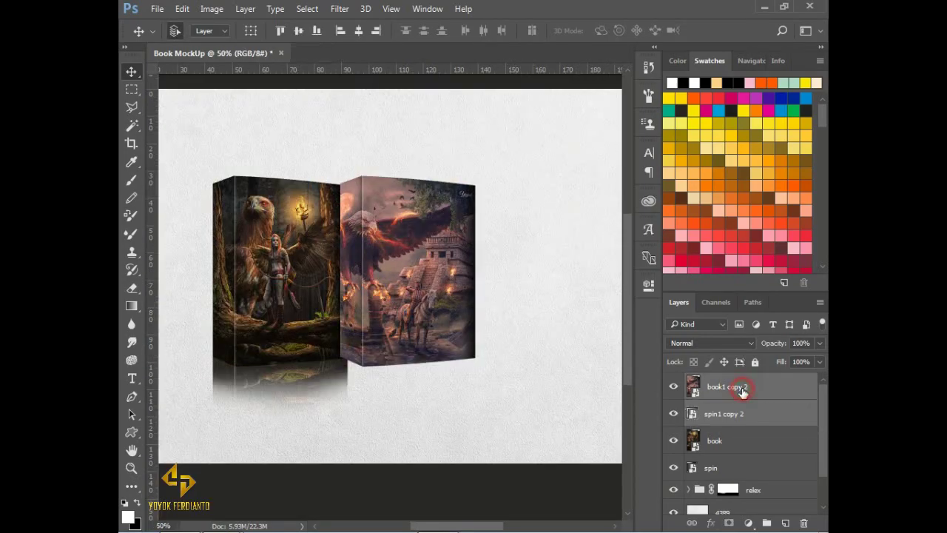
key(ctrl+j)
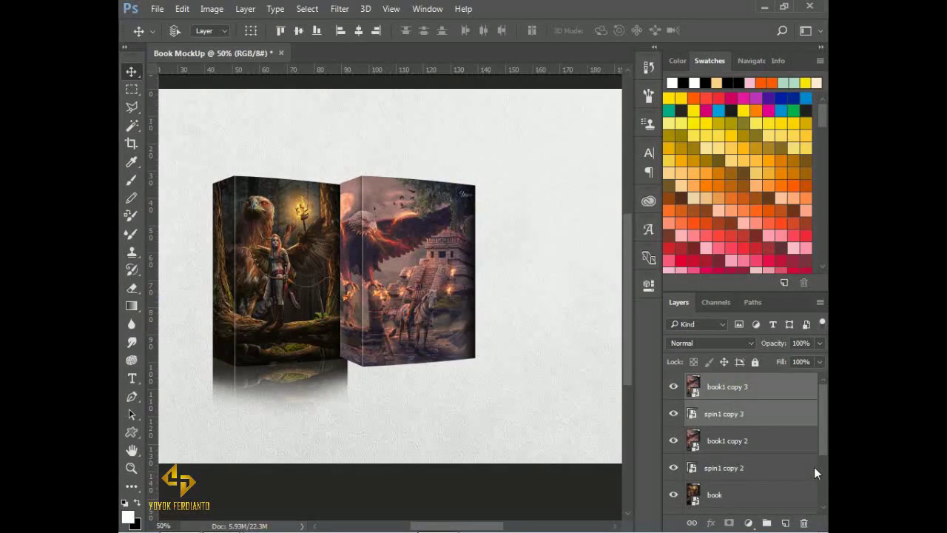
key(Right)
key(ctrl+g)
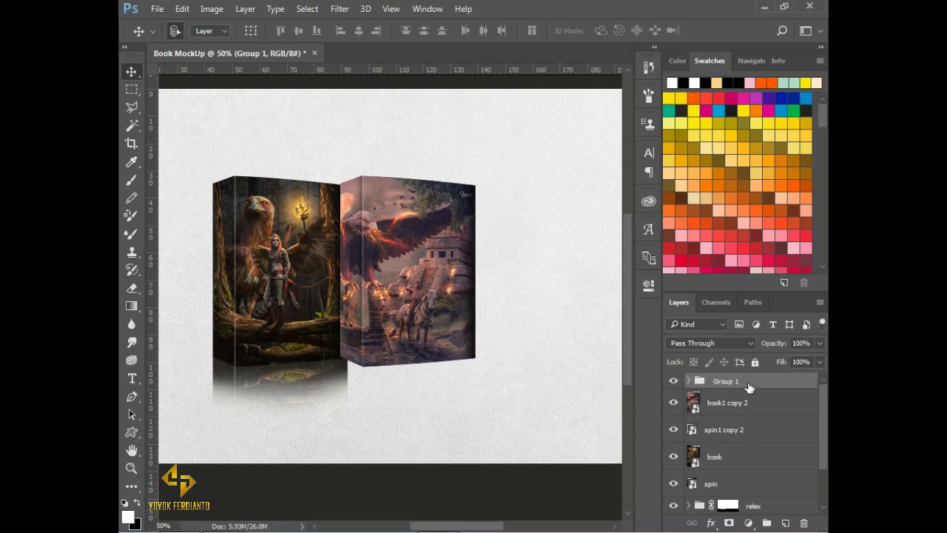
drag(749, 386, 753, 437)
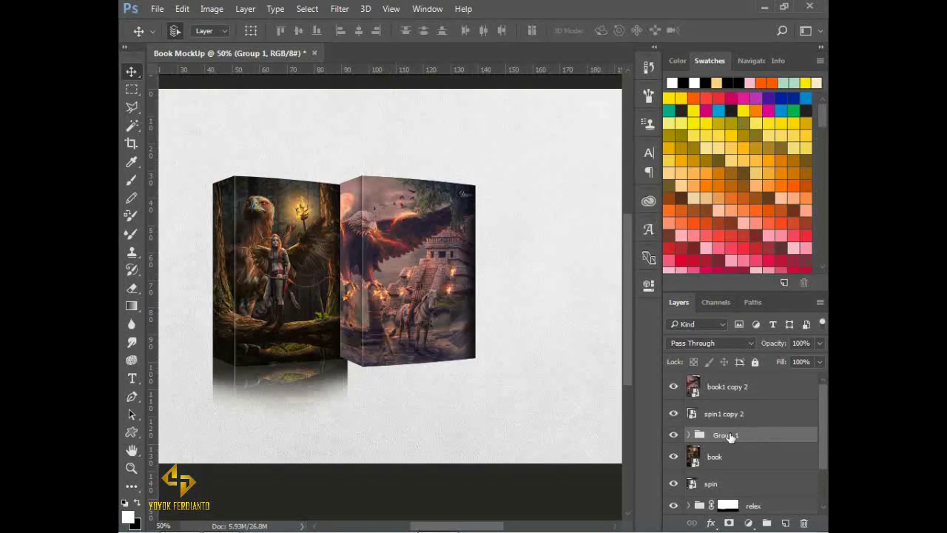
- Flip book1 copy 3 and spin1 copy 3 vertically and move them beneath the book
click(688, 436)
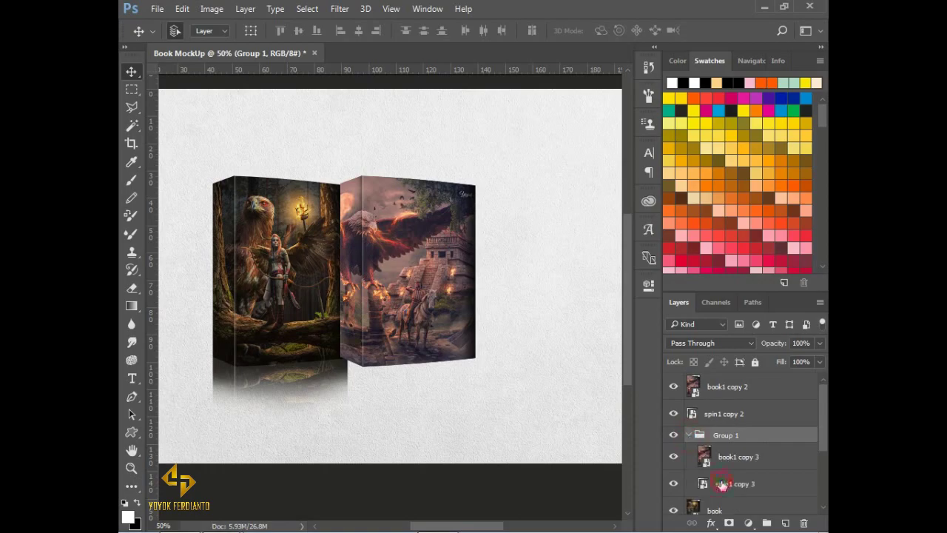
click(721, 483)
shift+click(726, 457)
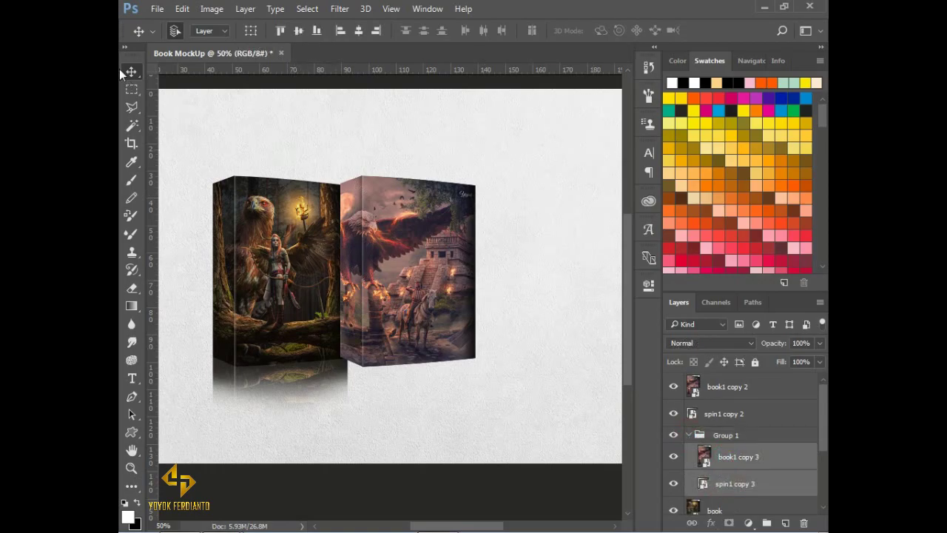
click(182, 9)
click(275, 300)
right_click(414, 248)
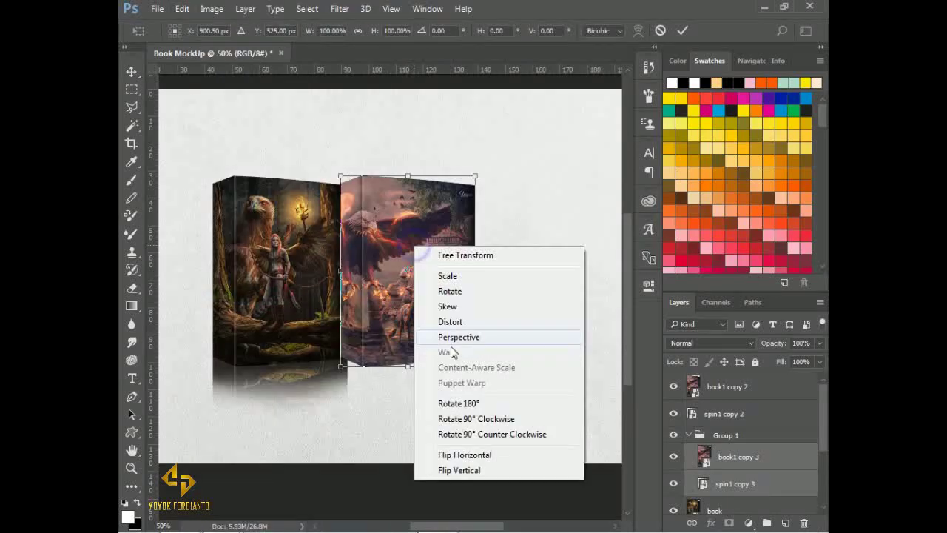
click(458, 470)
drag(448, 233, 451, 421)
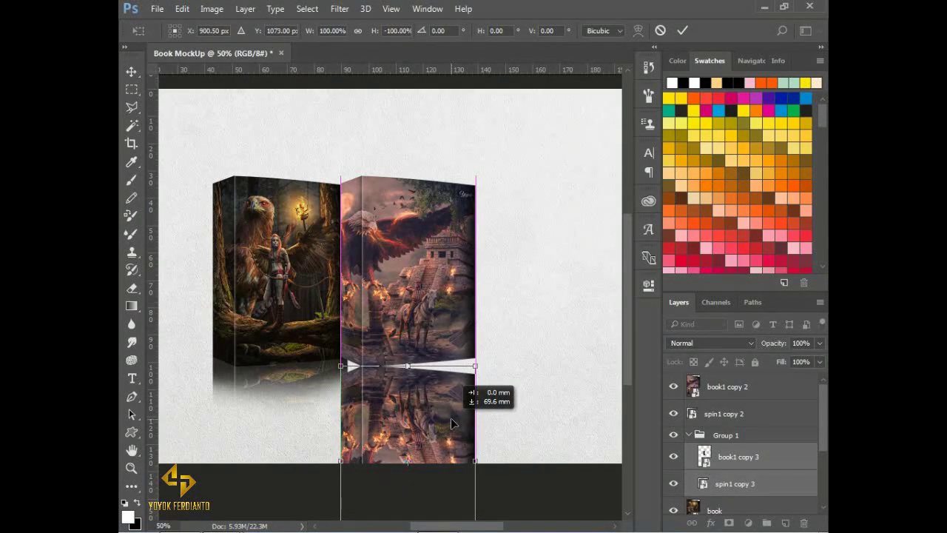
- Fine-tune the flipped copy so it meets the book's base, and commit the transform
drag(402, 442, 508, 433)
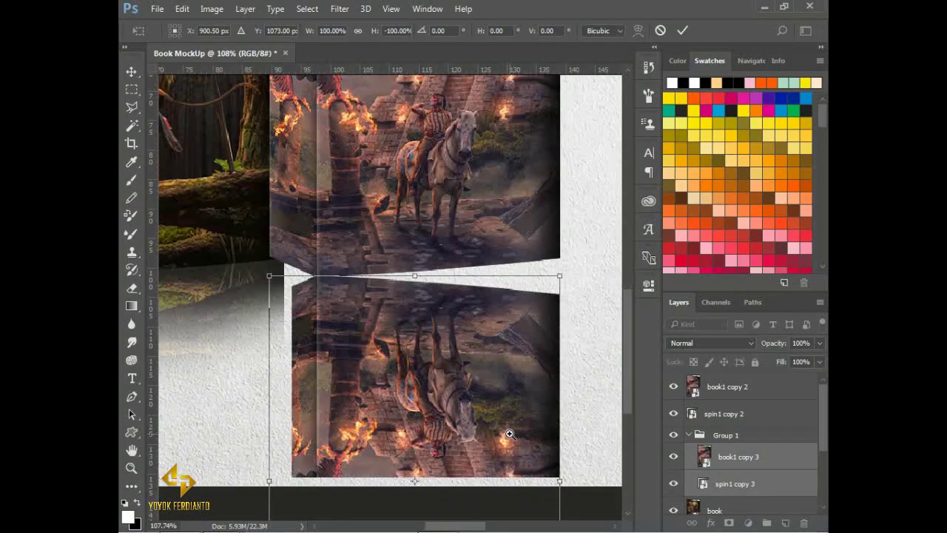
scroll(360, 325, up, 5)
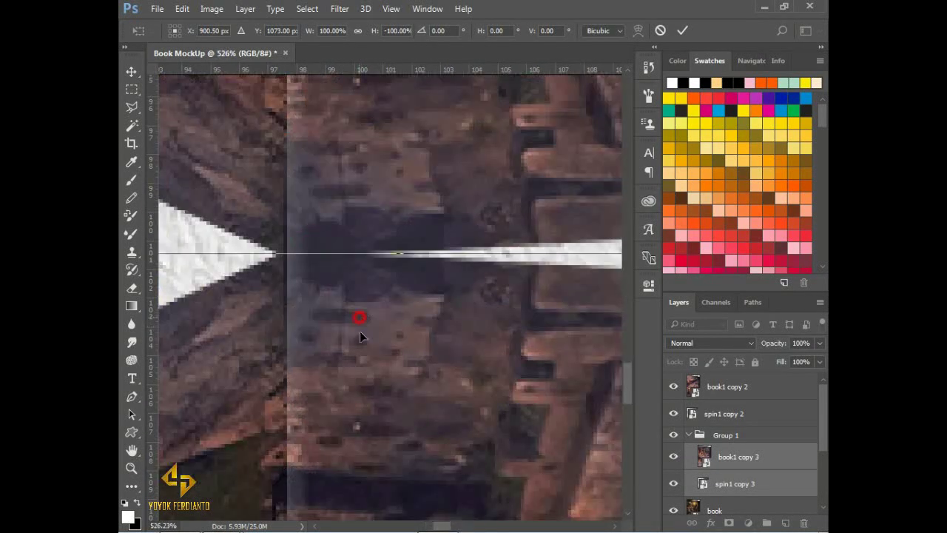
drag(360, 330, 359, 321)
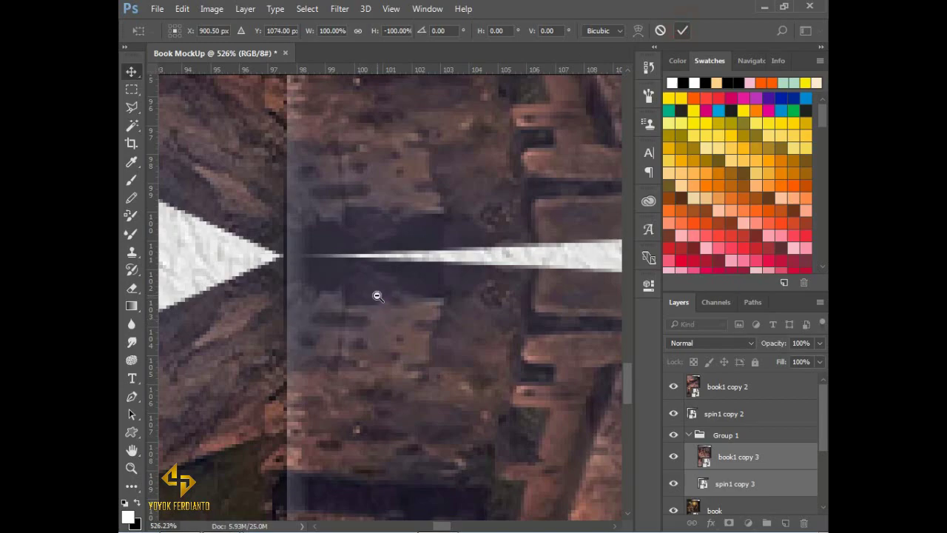
double_click(377, 294)
scroll(380, 295, down, 4)
click(714, 485)
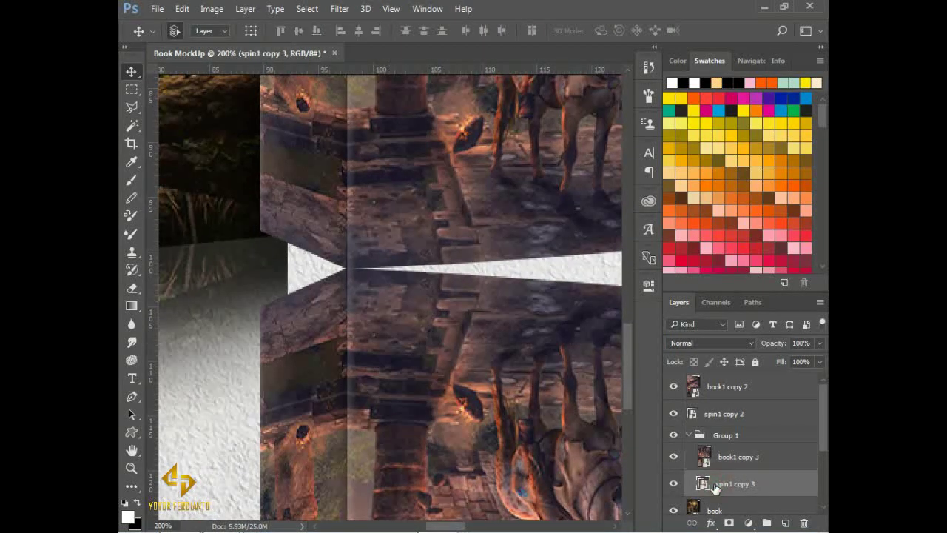
click(182, 8)
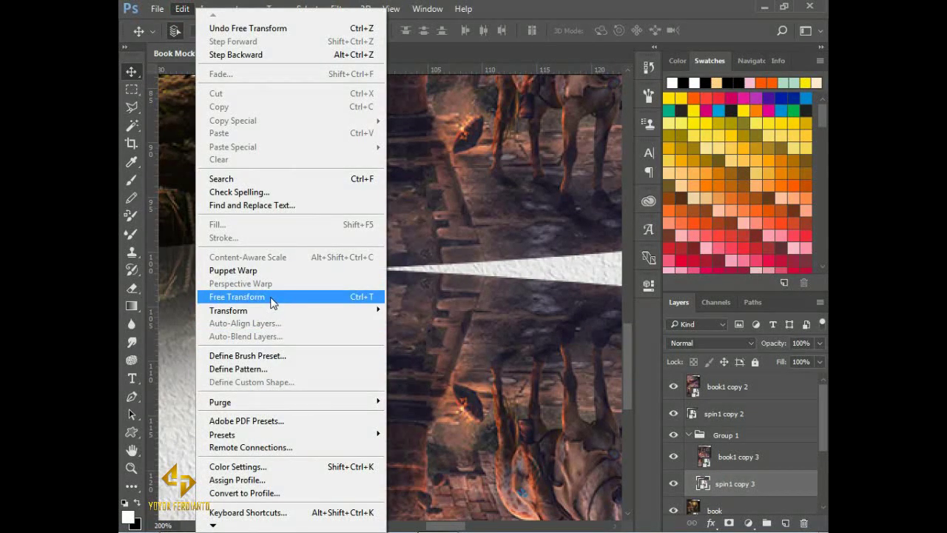
- Distort spin1 copy 3 so its corners line up with the spine's bottom edge
click(273, 302)
right_click(290, 328)
click(327, 215)
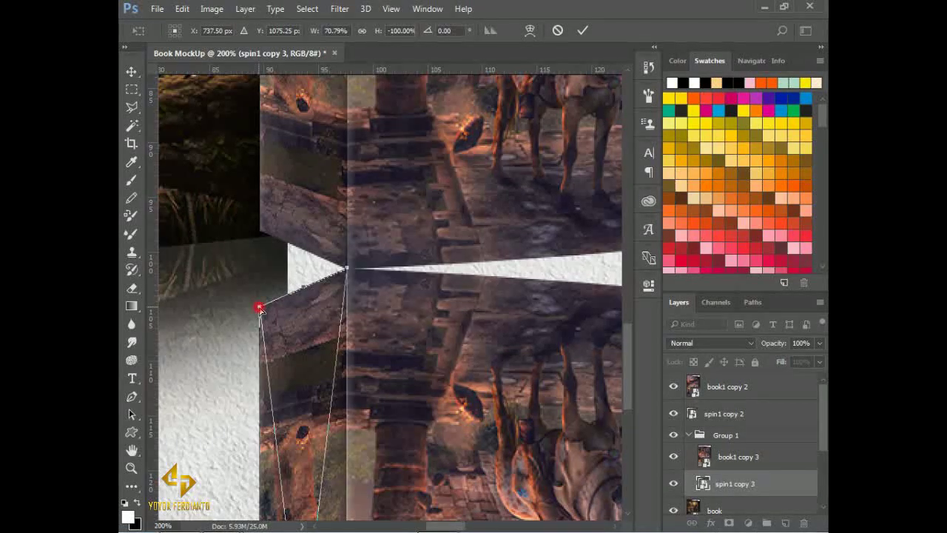
drag(259, 306, 261, 231)
alt+click(400, 350)
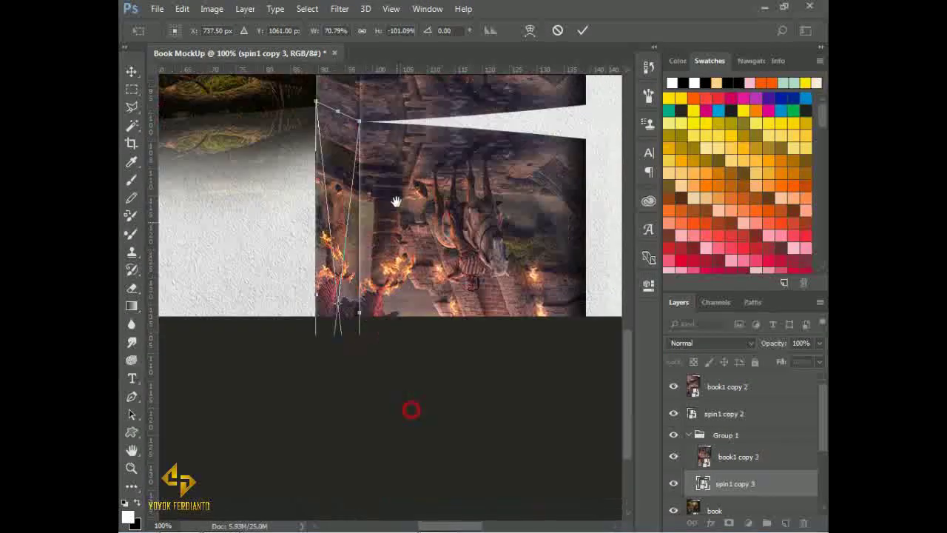
drag(319, 413, 318, 440)
click(582, 30)
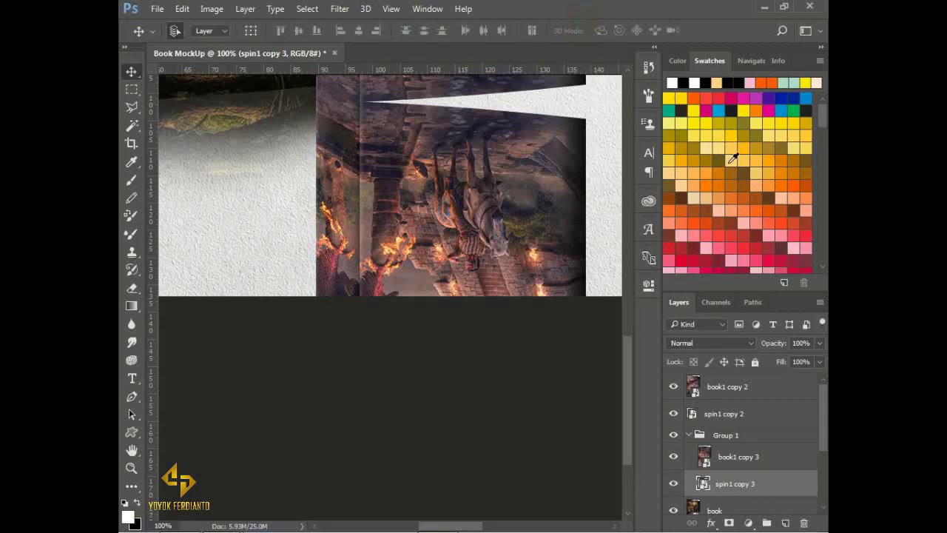
- Distort book1 copy 3 so its right edge follows the cover's slanted base
click(705, 458)
click(182, 8)
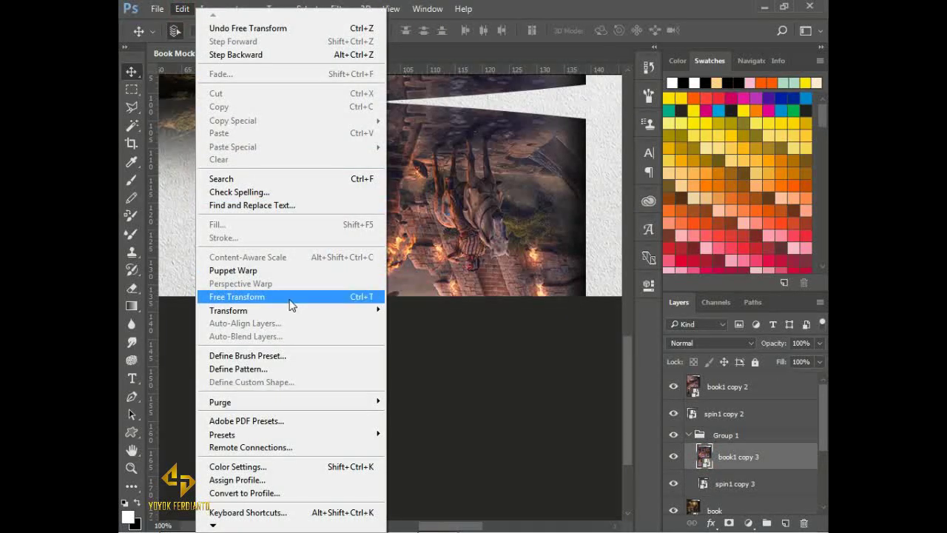
click(289, 297)
right_click(522, 290)
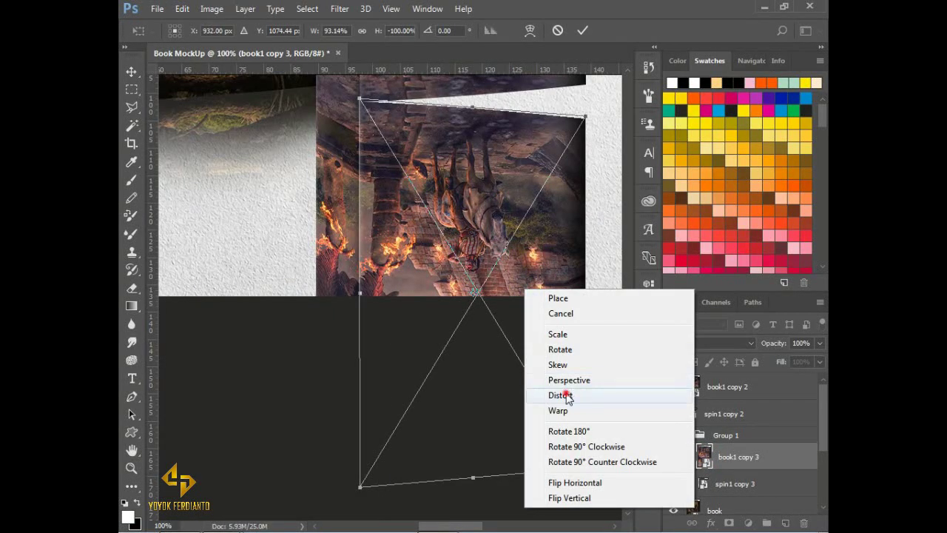
click(566, 392)
drag(559, 343, 560, 304)
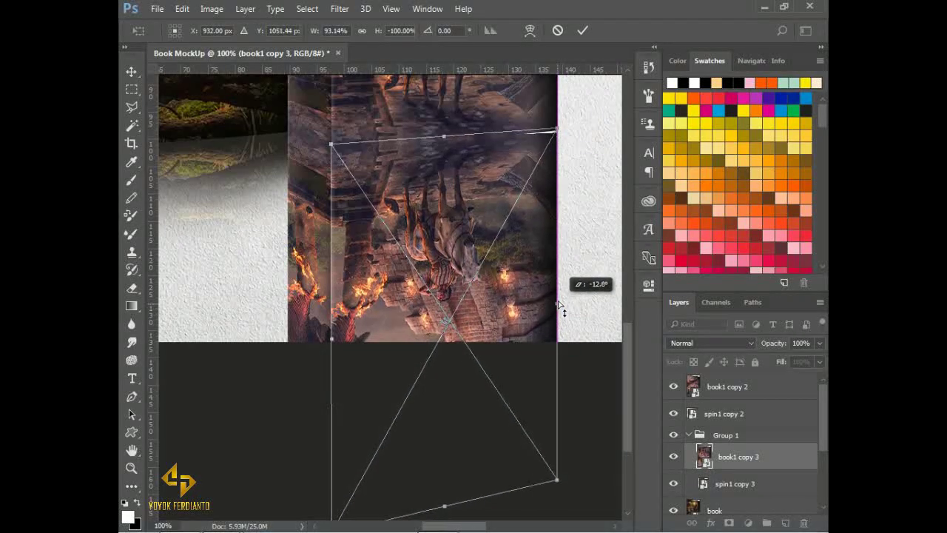
click(581, 31)
- Nudge the cover reflection's corner onto the book edge with Distort, then fit the canvas
scroll(570, 162, up, 5)
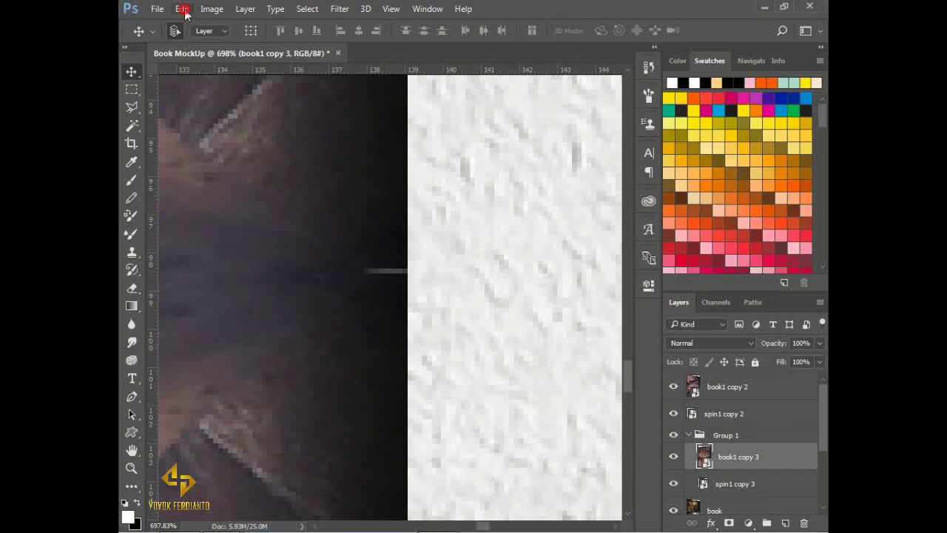
click(184, 9)
click(306, 296)
right_click(411, 107)
click(447, 213)
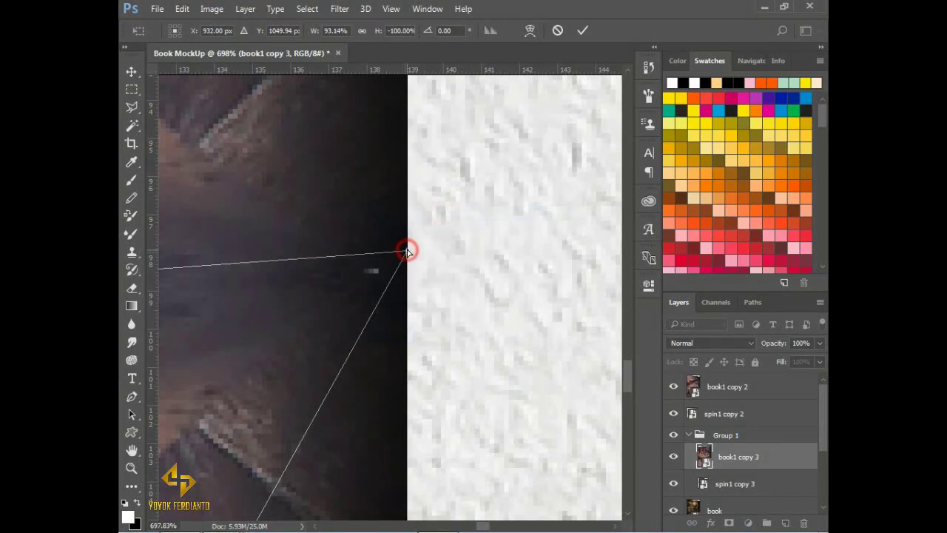
drag(407, 251, 407, 247)
click(584, 30)
key(ctrl+0)
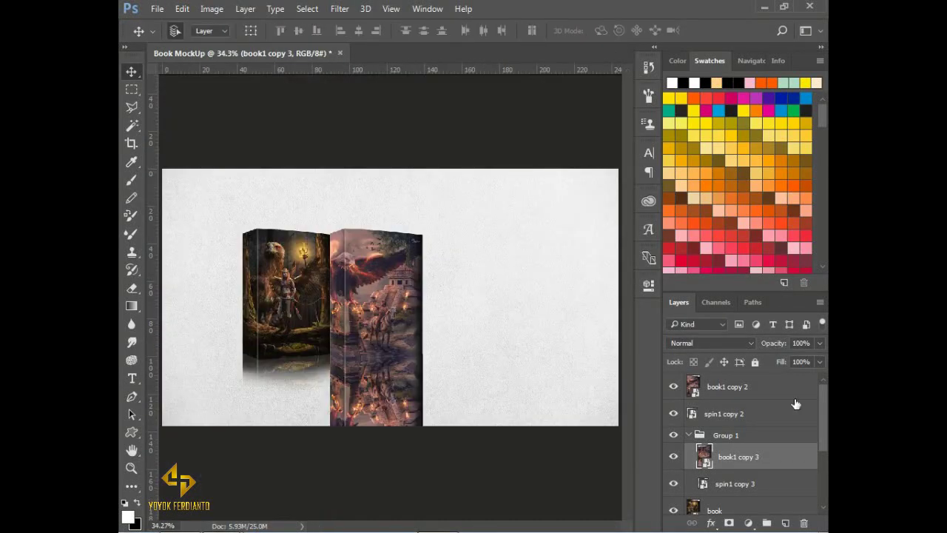
- Copy the relex fading mask onto Group 1 and compare the reflection on and off
click(695, 435)
click(688, 435)
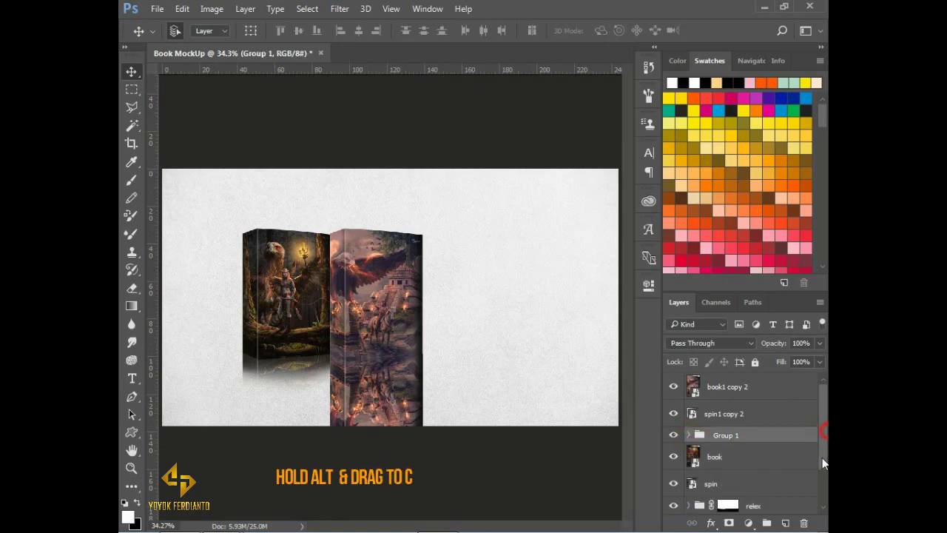
scroll(820, 443, down, 2)
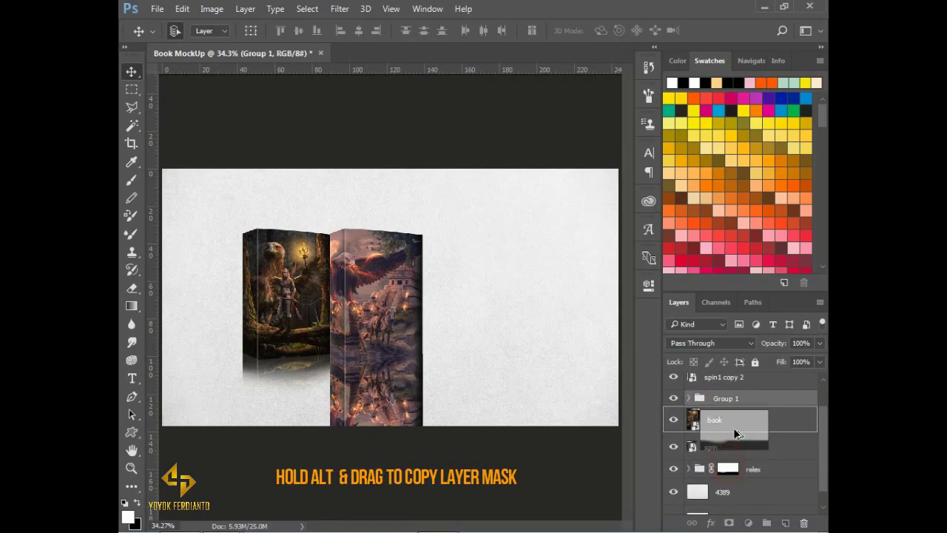
drag(728, 471, 734, 399)
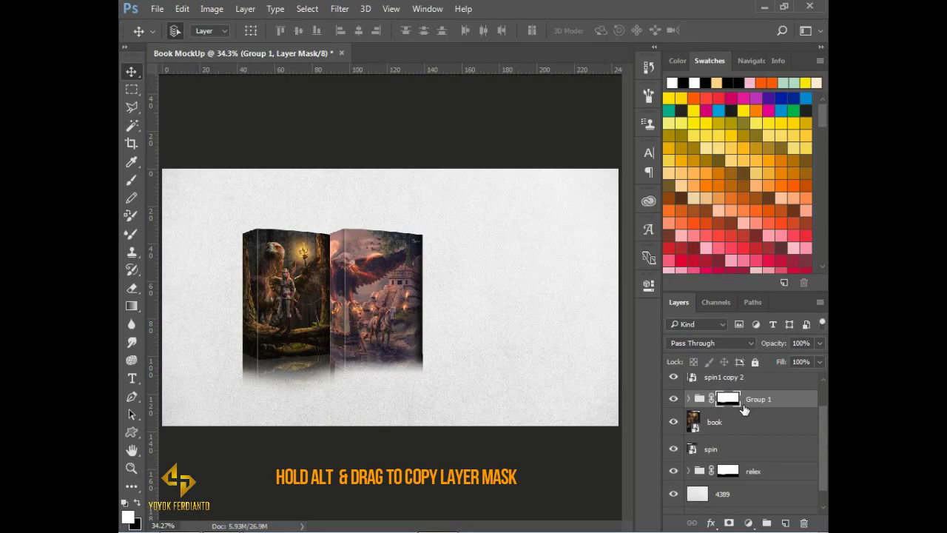
ctrl+click(385, 362)
ctrl+click(348, 336)
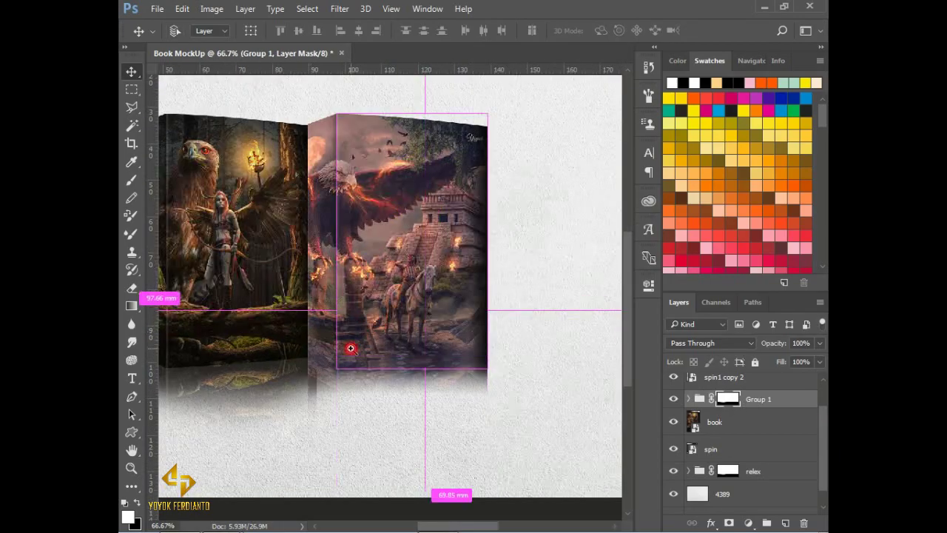
alt+click(386, 295)
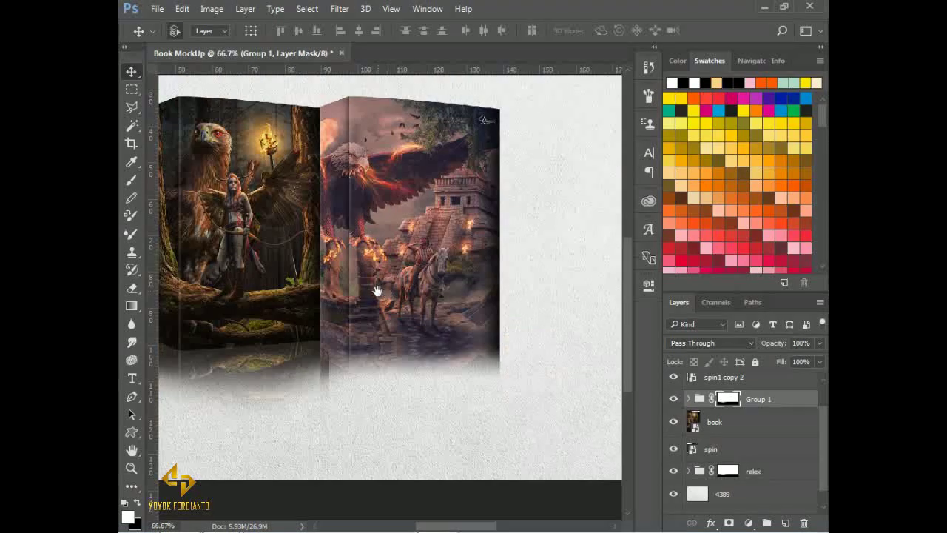
click(677, 400)
click(677, 400)
click(677, 400)
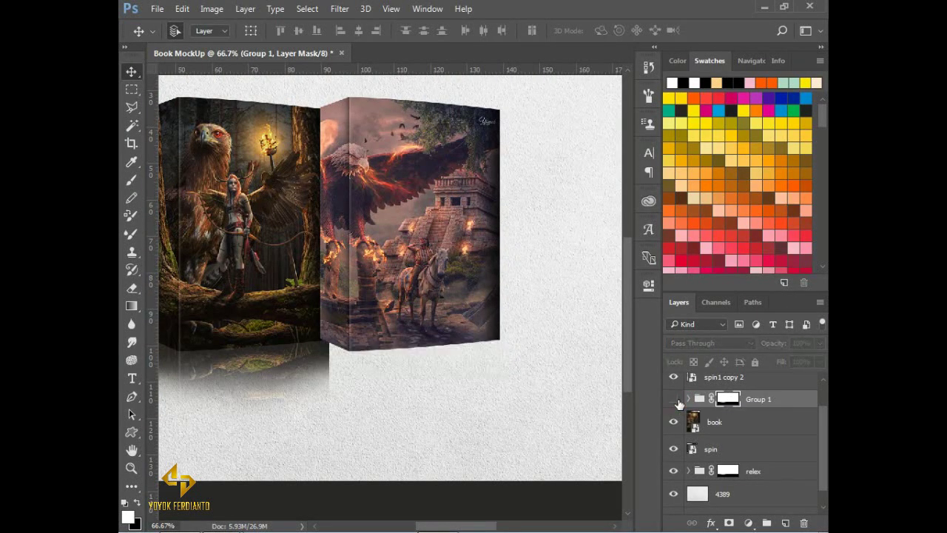
click(677, 400)
- Free Transform Group 1's mask so the fade starts at the temple book's base
click(688, 399)
key(g)
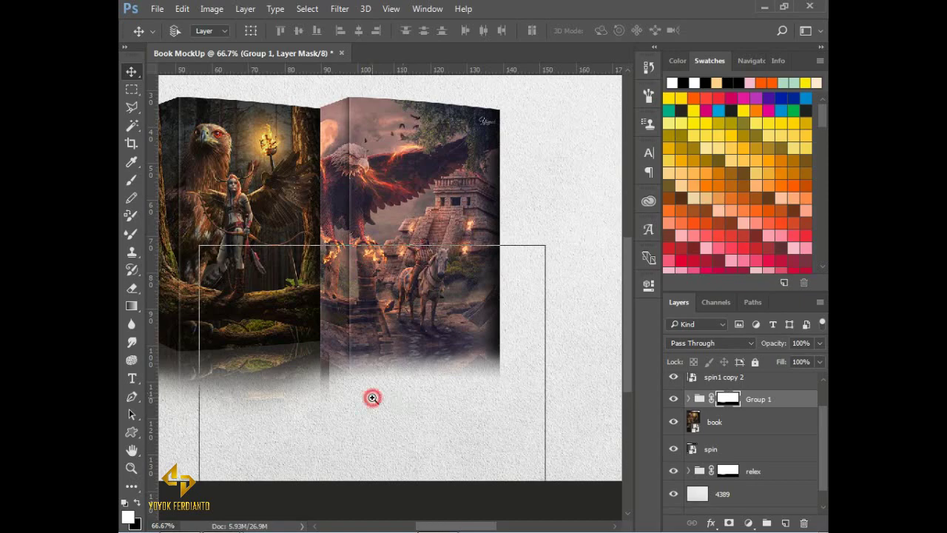
ctrl+click(370, 397)
drag(278, 225, 507, 363)
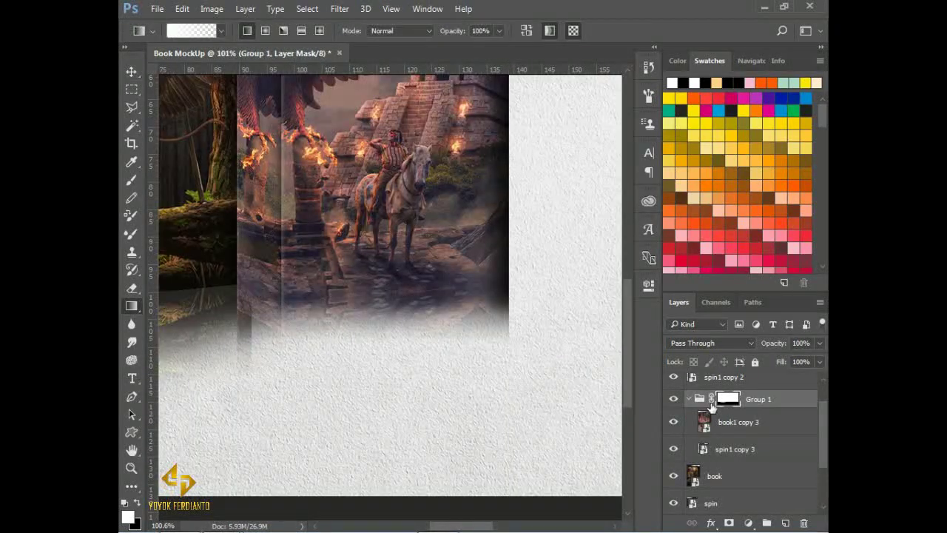
click(687, 398)
click(182, 8)
click(222, 294)
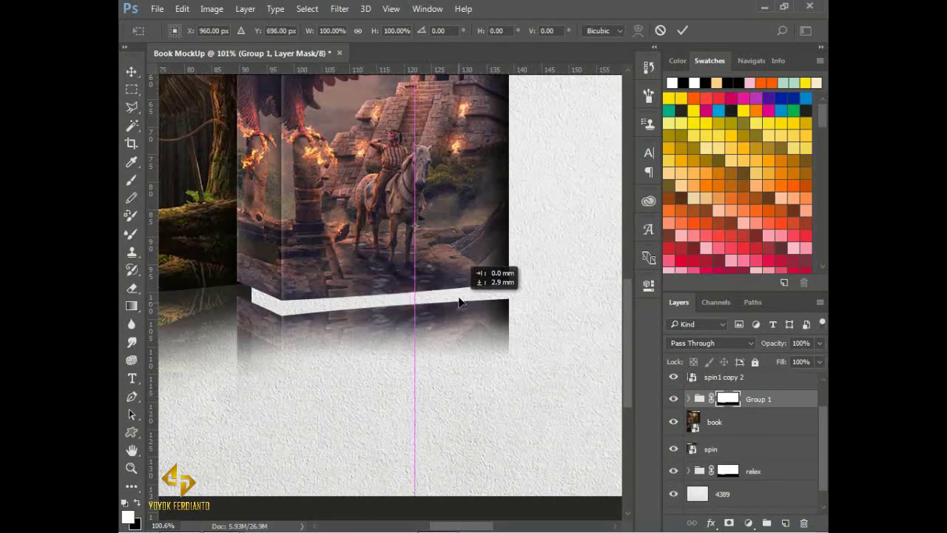
drag(457, 289, 461, 313)
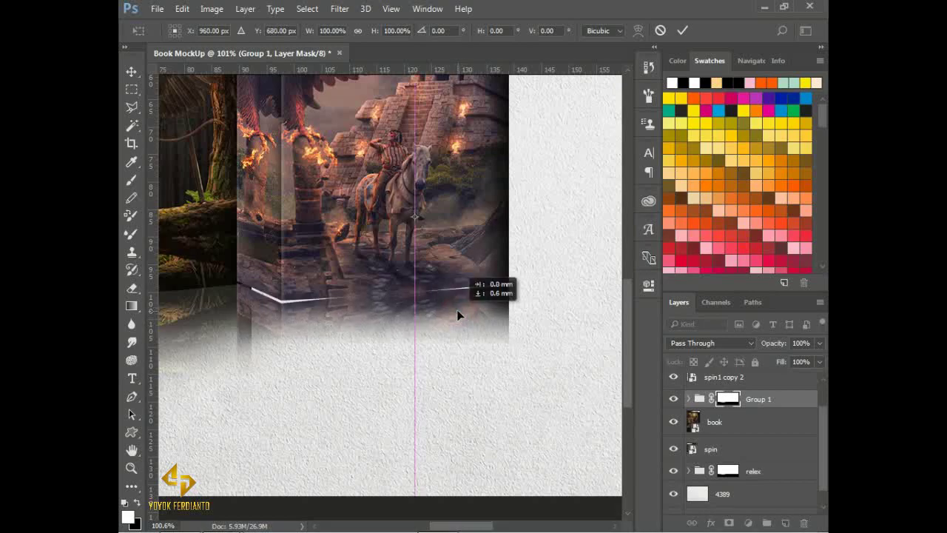
scroll(309, 319, up, 5)
drag(385, 313, 385, 311)
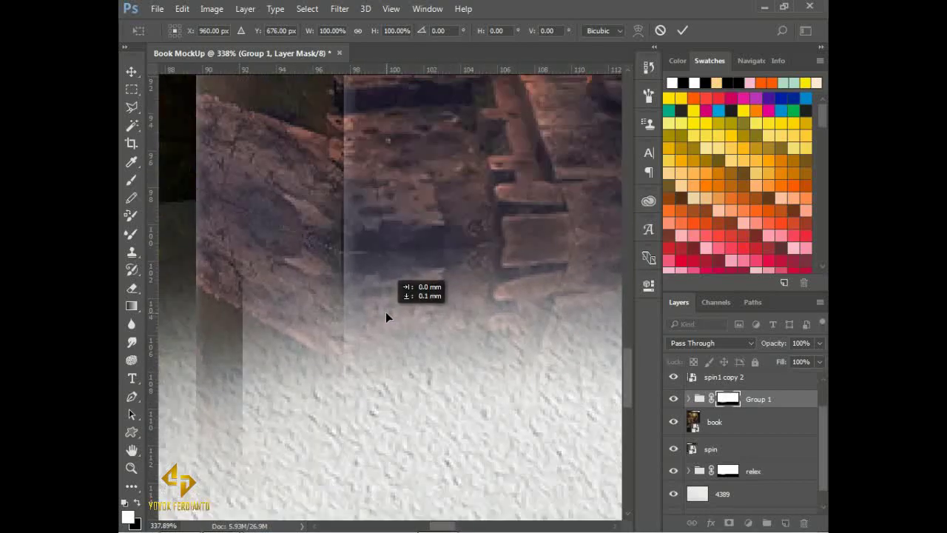
- Lower Group 1's opacity to 91%
scroll(491, 269, down, 5)
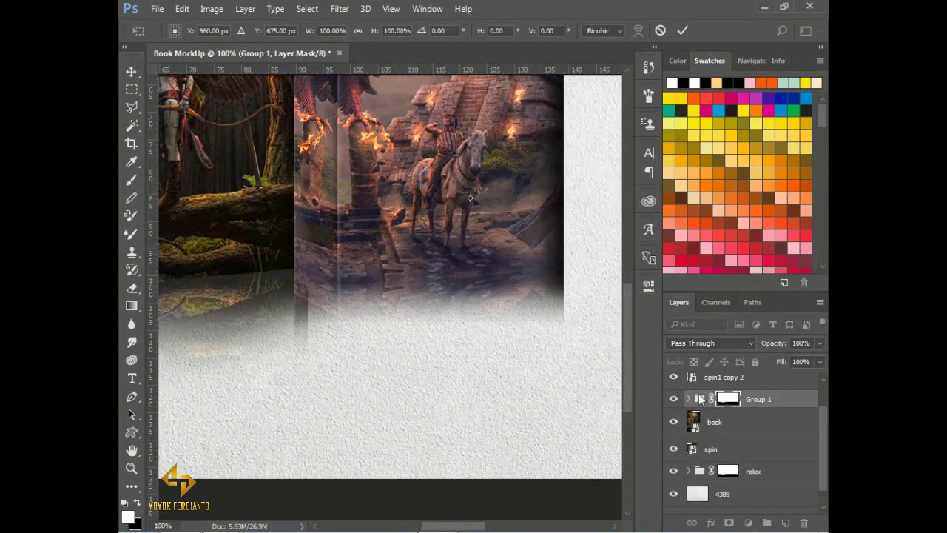
drag(818, 359, 813, 360)
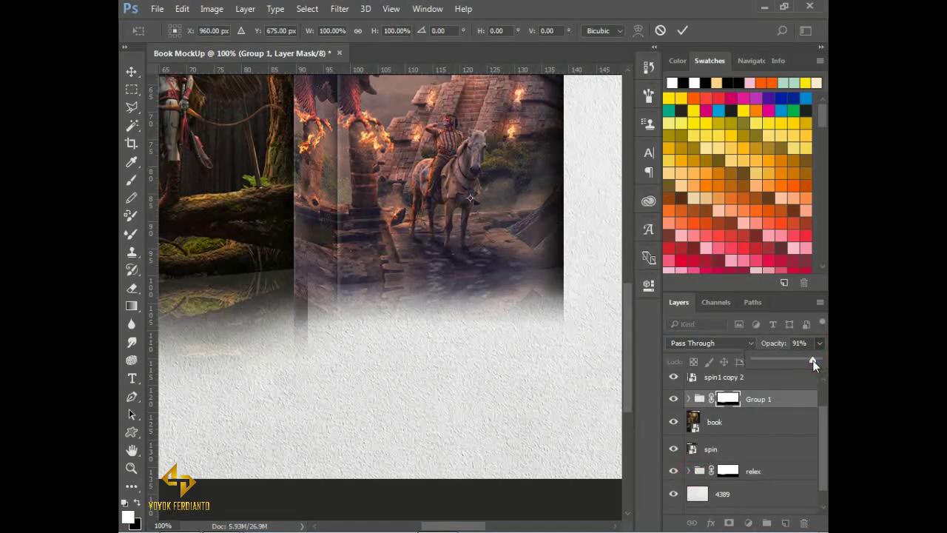
scroll(482, 185, down, 1)
scroll(451, 222, down, 1)
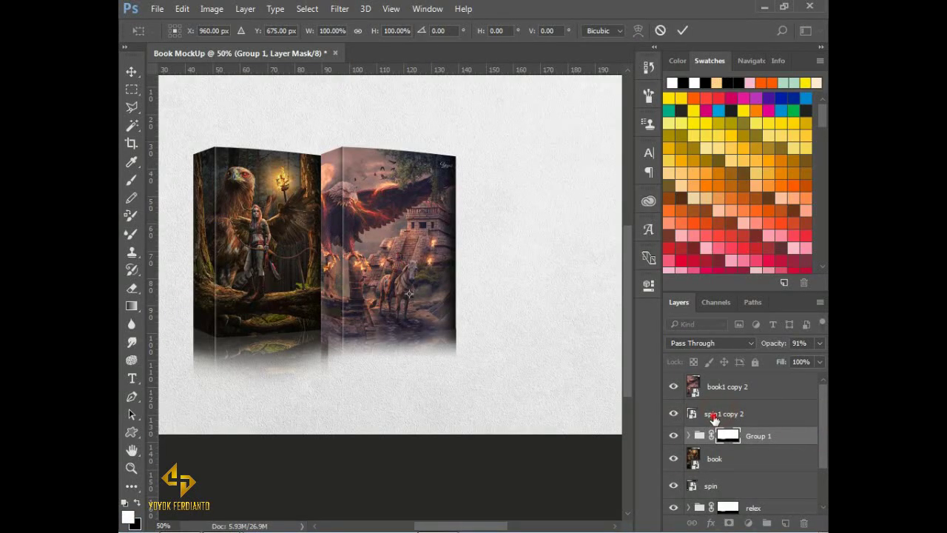
- Make independent New Smart Object via Copy duplicates of the middle book's spine and cover
key(Return)
click(721, 414)
right_click(721, 413)
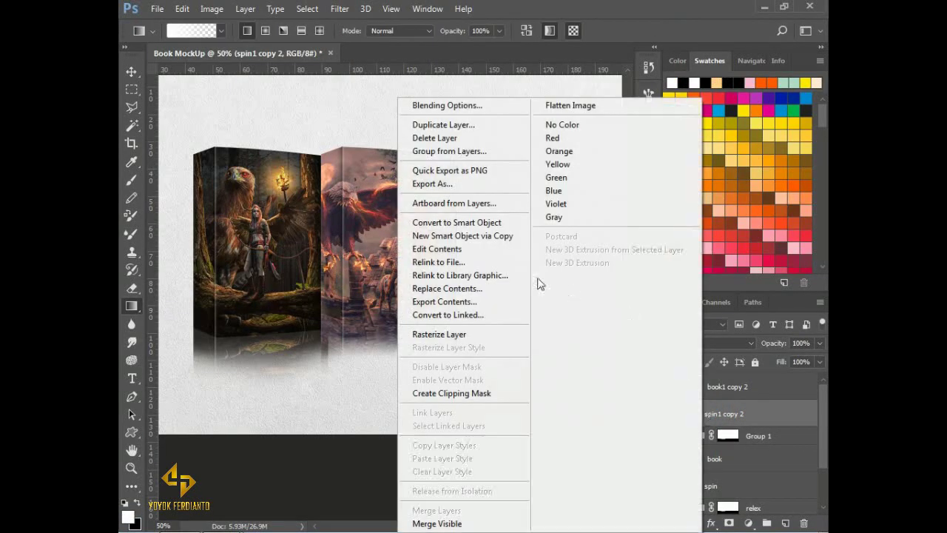
click(466, 234)
mouse_move(721, 378)
mouse_down()
mouse_move(714, 421)
mouse_move(721, 381)
mouse_up()
right_click(714, 421)
click(507, 241)
- Slide the new book copy right of the middle book and empty its cover contents
key(v)
drag(340, 226, 485, 226)
scroll(486, 226, right, 2)
double_click(692, 386)
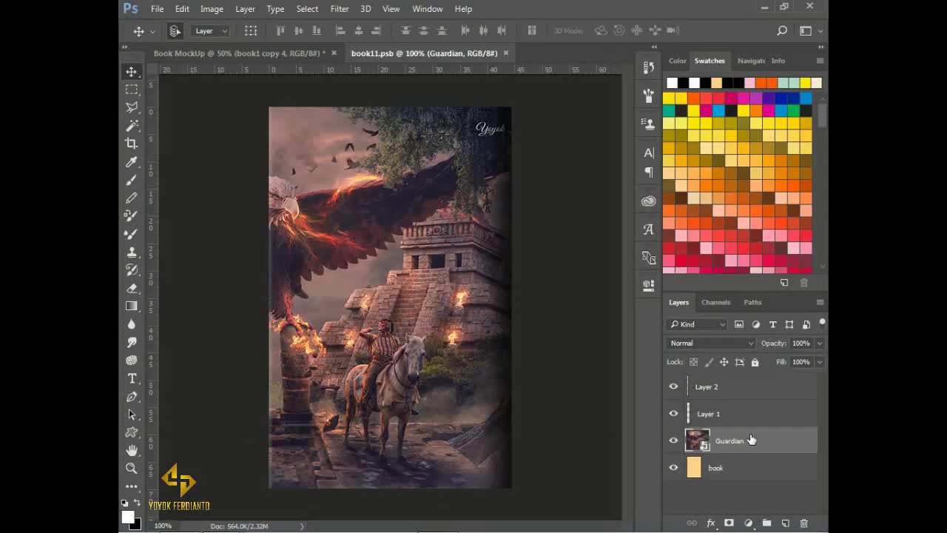
key(Delete)
click(223, 503)
- Place the friends shark image into book11.psb, scaled to fill the cover, and save
drag(416, 104, 470, 377)
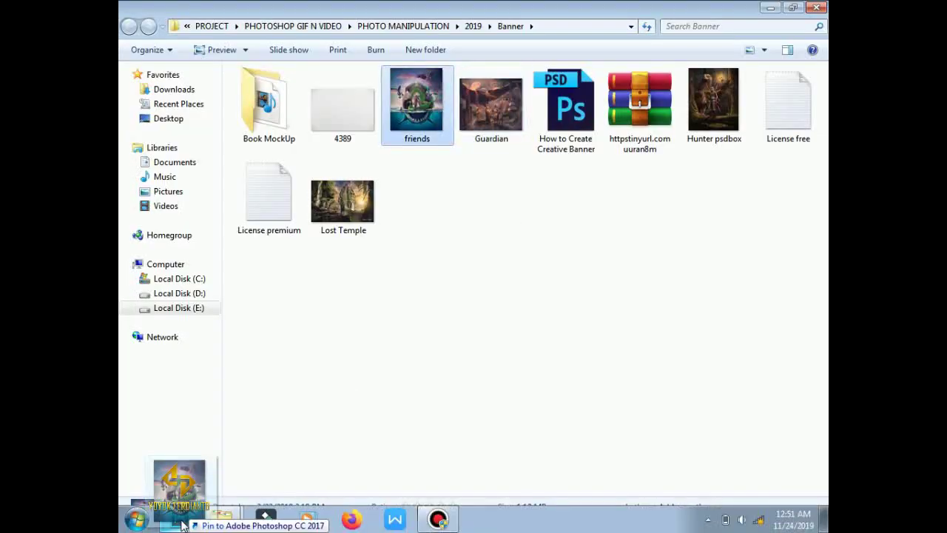
drag(268, 197, 190, 104)
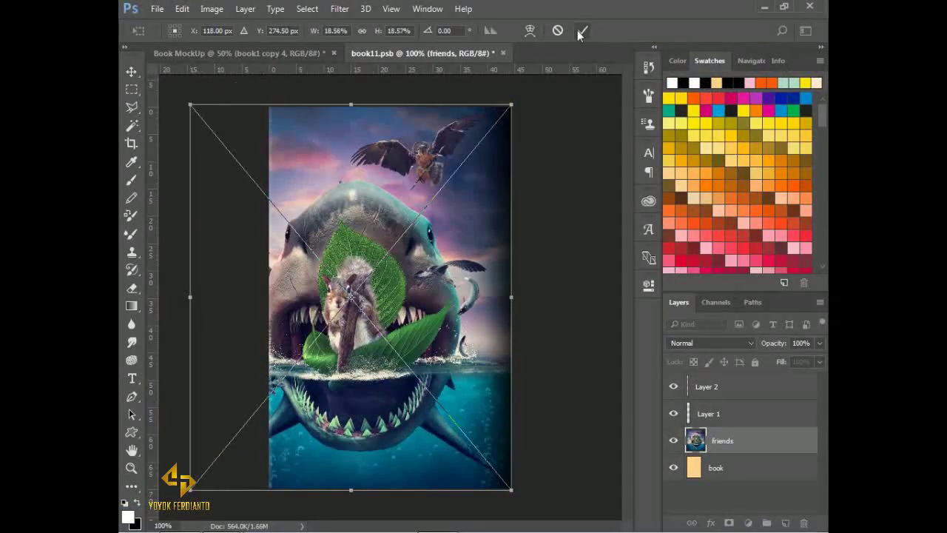
drag(492, 156, 501, 152)
key(Return)
key(ctrl+w)
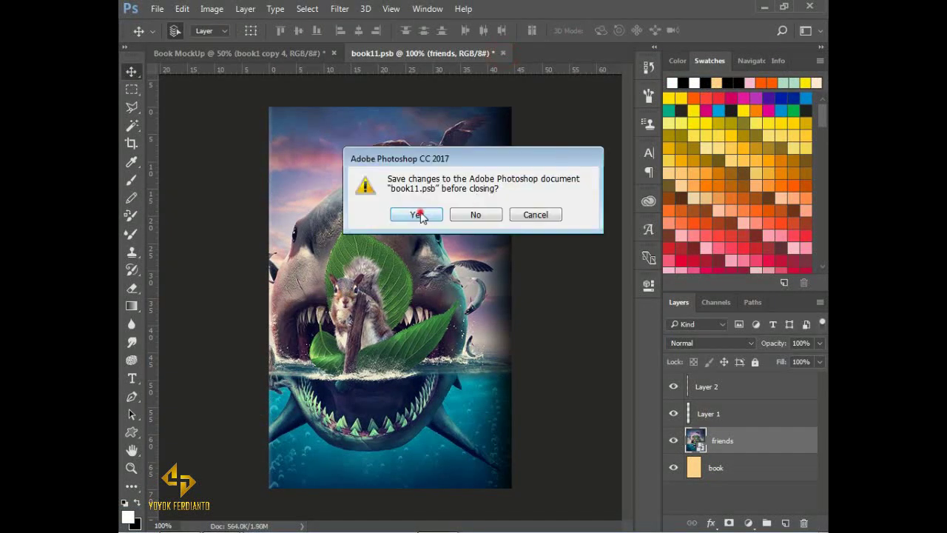
click(429, 214)
- Place the friends image into spin11.psb, scaled to cover the spine, and save
double_click(693, 413)
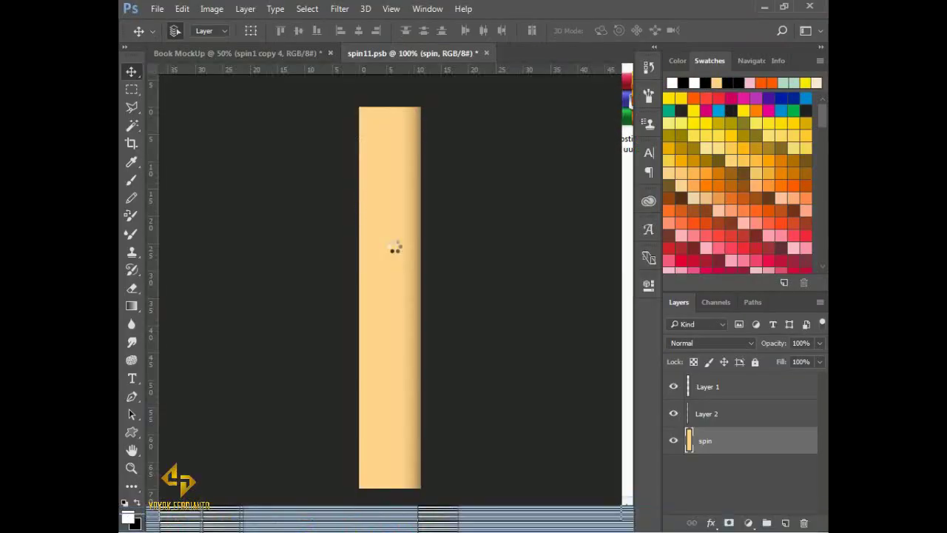
drag(402, 283, 400, 370)
drag(554, 46, 551, 103)
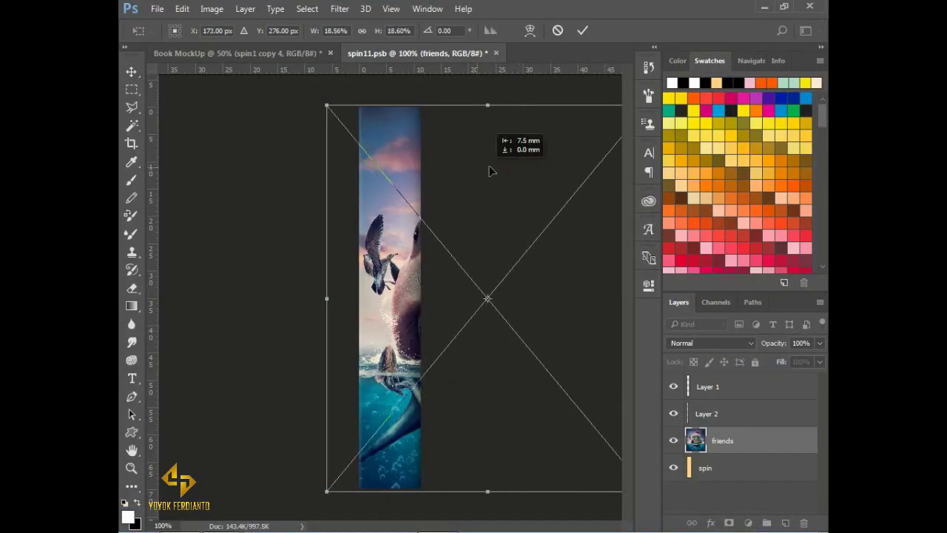
drag(493, 171, 506, 171)
key(Return)
key(ctrl+s)
key(ctrl+w)
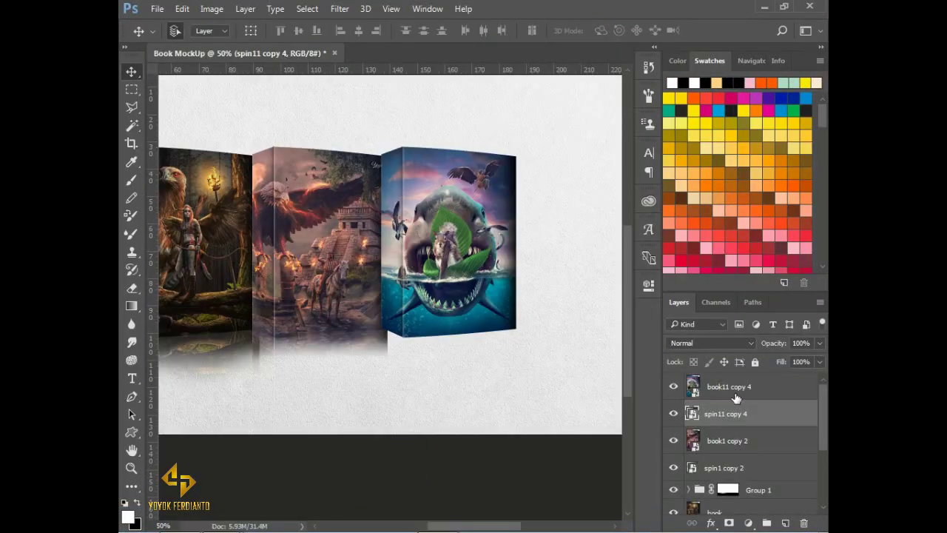
- Move Group 2 below the spine copy and flip it vertically beneath the shark book
click(755, 384)
drag(754, 385, 740, 442)
click(182, 8)
click(214, 281)
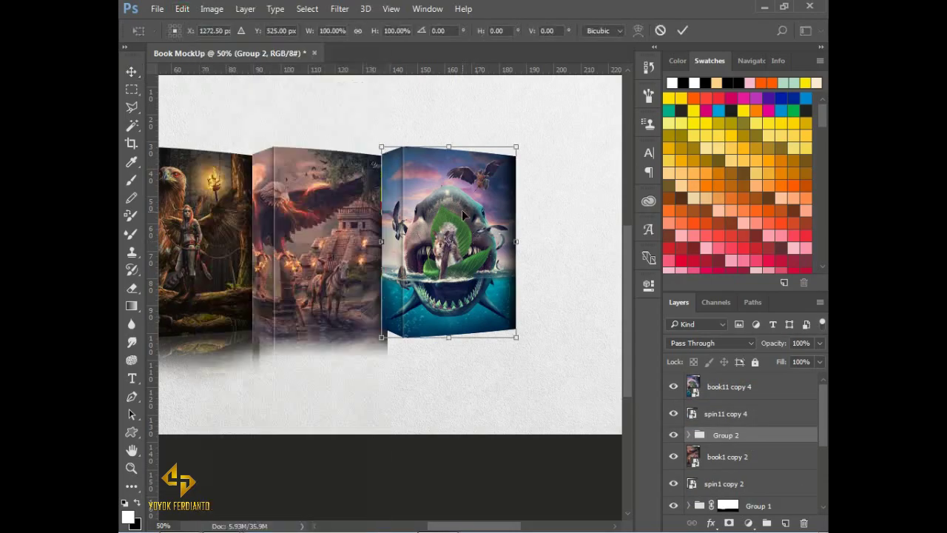
right_click(461, 209)
click(488, 440)
drag(484, 213, 485, 400)
scroll(458, 362, up, 2)
scroll(459, 355, up, 1)
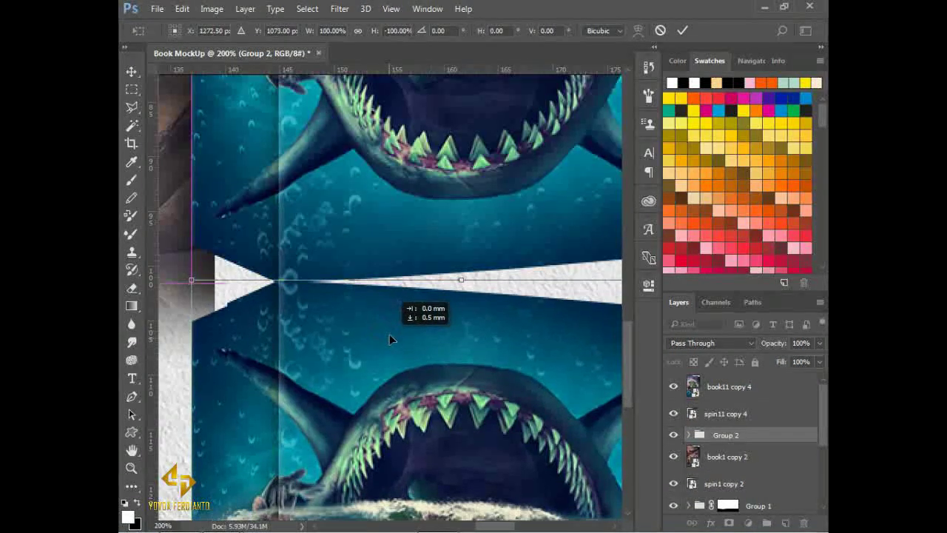
key(Return)
- Skew the reflected spine so it meets the shark book's spine
click(736, 483)
click(182, 8)
click(214, 293)
scroll(370, 296, down, 2)
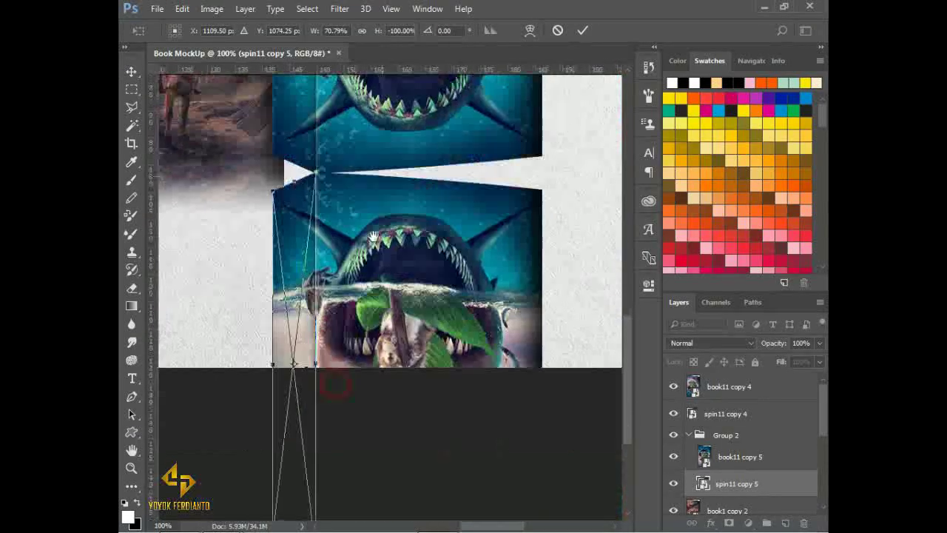
drag(316, 326, 273, 326)
click(581, 30)
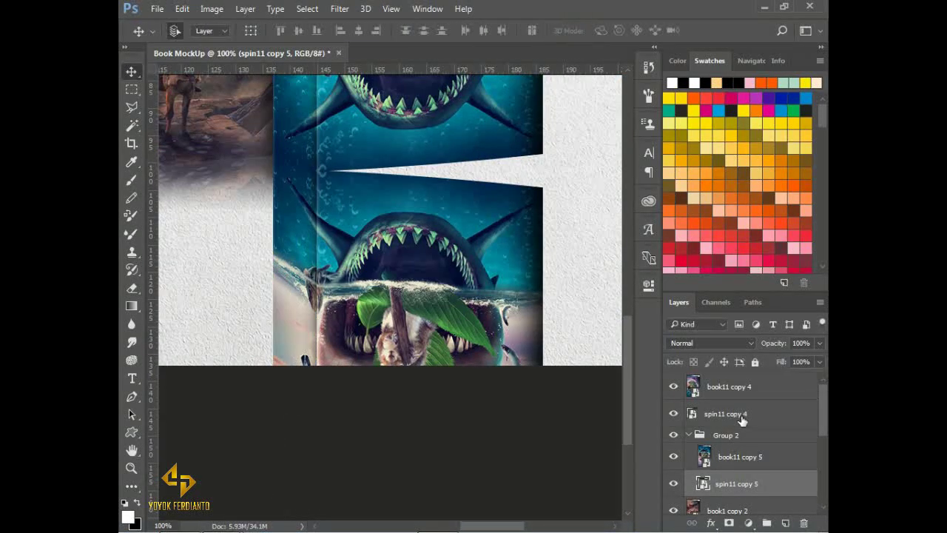
- Skew the reflected cover so it meets the shark book's cover
click(739, 456)
click(182, 8)
click(274, 296)
drag(550, 219, 543, 333)
key(Return)
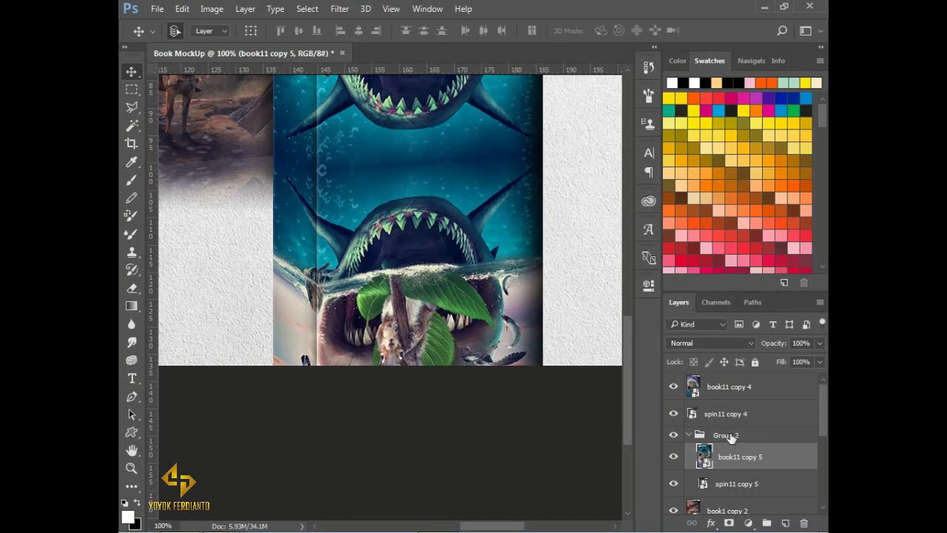
- Give Group 2 a gradient mask fading the reflection and 80% opacity
click(731, 437)
click(689, 435)
drag(728, 479, 728, 407)
drag(819, 342, 805, 363)
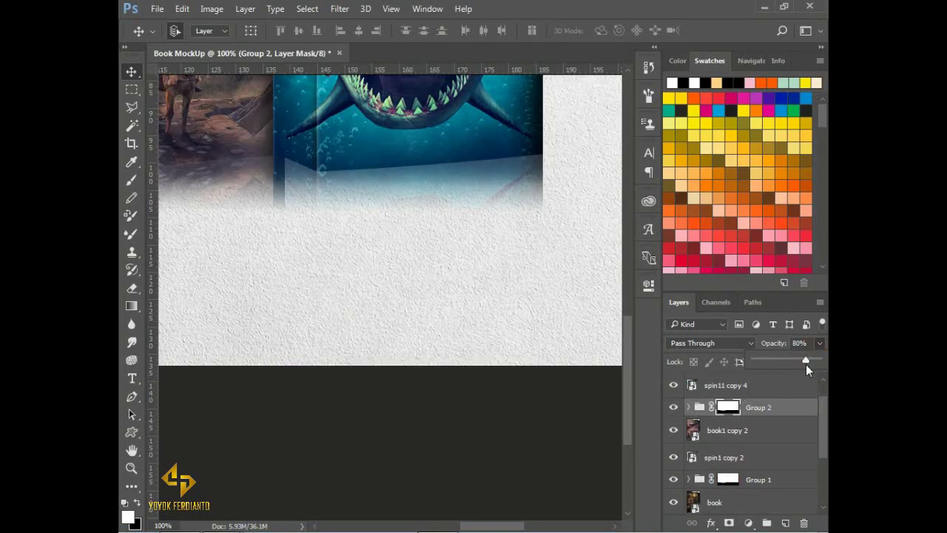
click(471, 213)
key(ctrl+minus)
key(ctrl+minus)
- Shift the three books left and duplicate the shark book's cover and spine as independent smart objects
scroll(761, 456, down, 3)
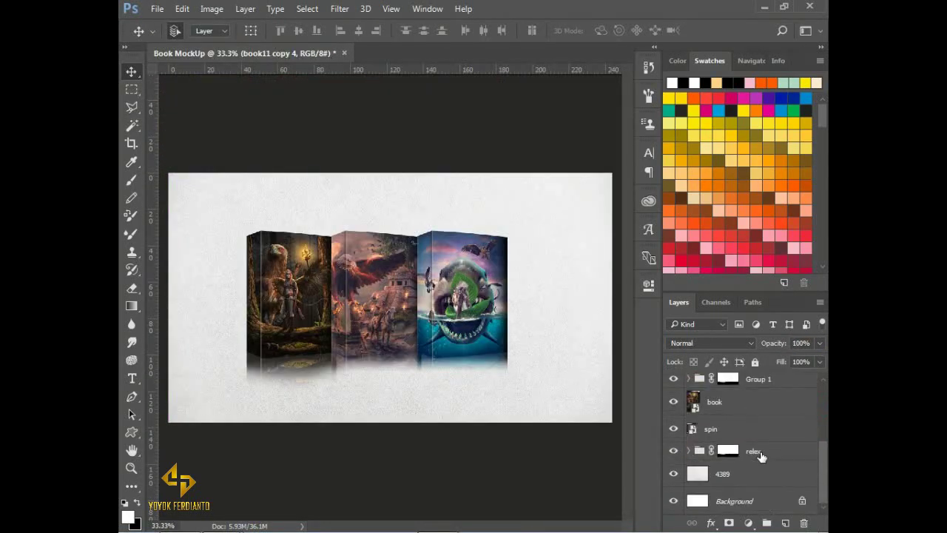
drag(495, 256, 453, 256)
click(690, 417)
right_click(710, 413)
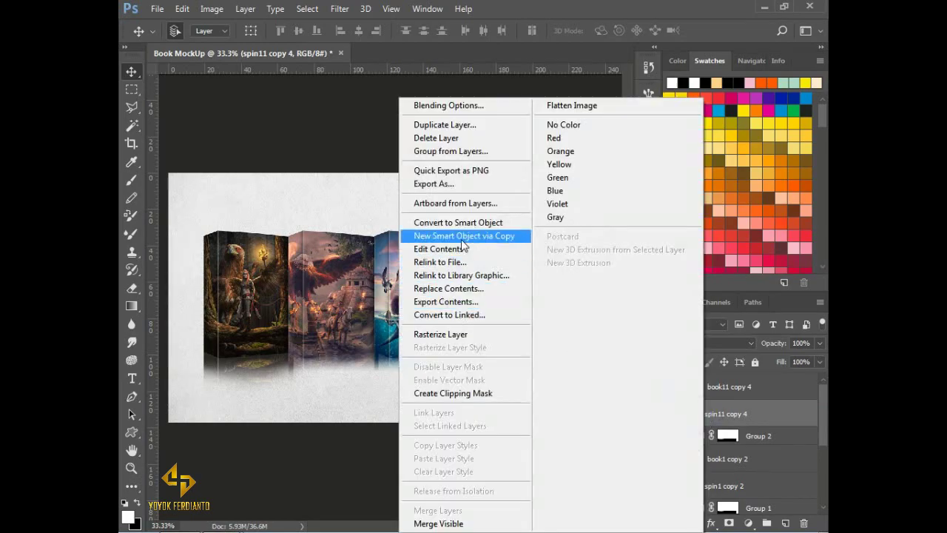
click(463, 235)
right_click(742, 419)
right_click(732, 414)
click(517, 275)
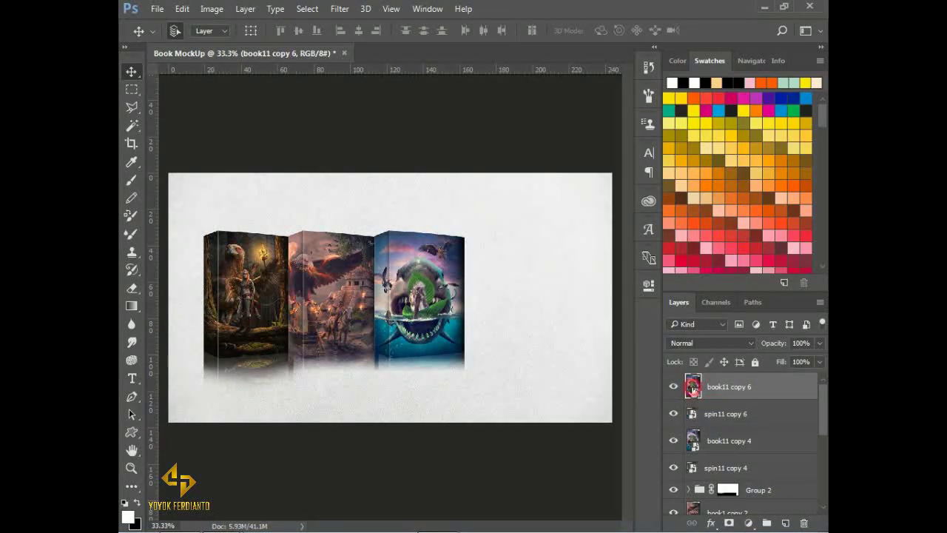
- Place and scale the Lost Temple image to fill the new cover's contents
double_click(693, 386)
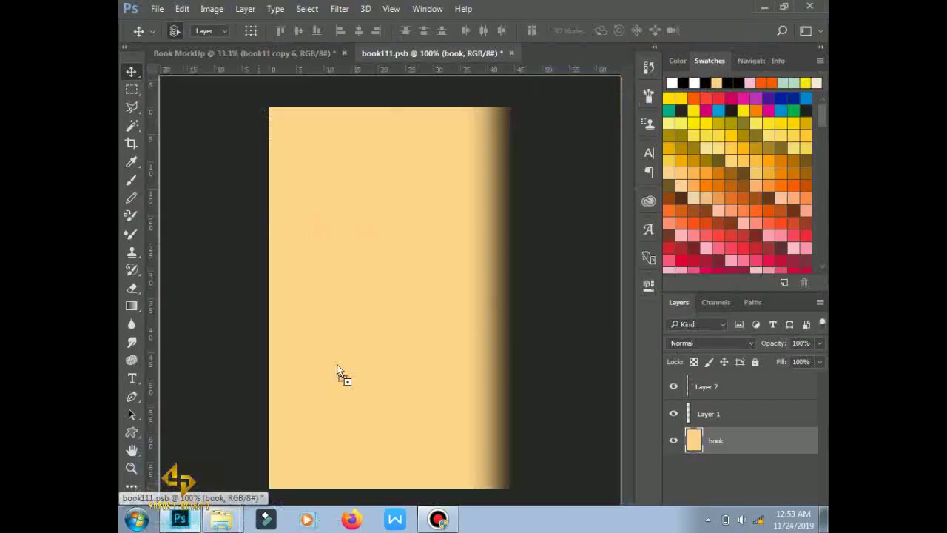
drag(338, 201, 336, 374)
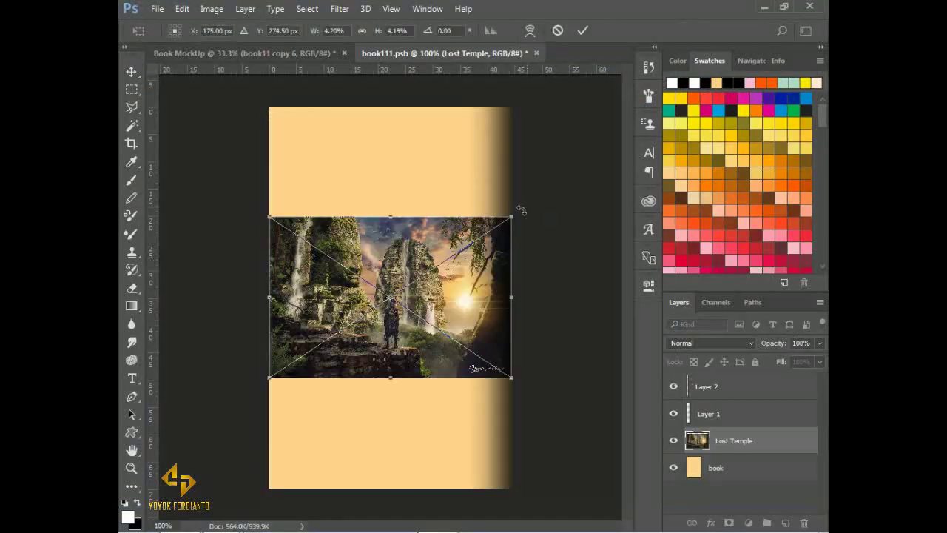
drag(384, 296, 385, 392)
drag(269, 313, 159, 190)
drag(384, 214, 385, 274)
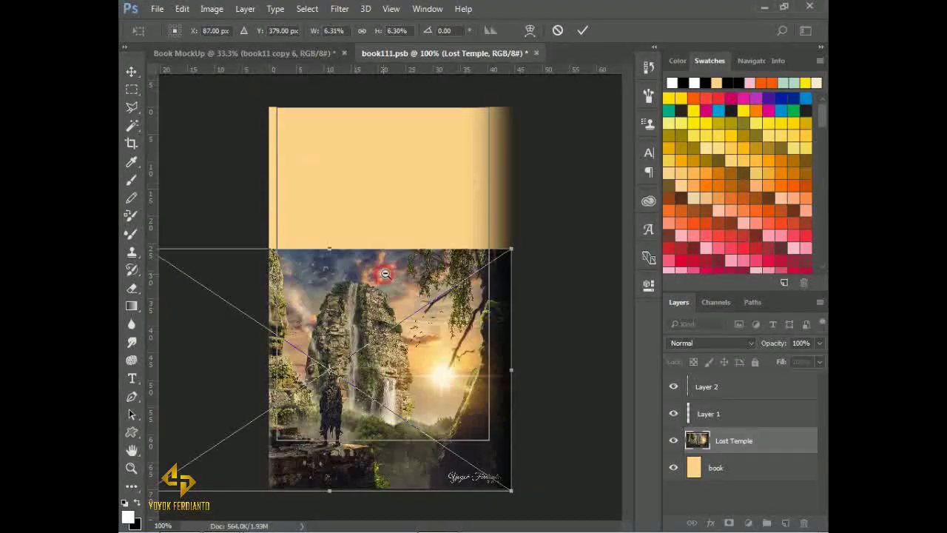
alt+click(384, 274)
drag(461, 232, 446, 281)
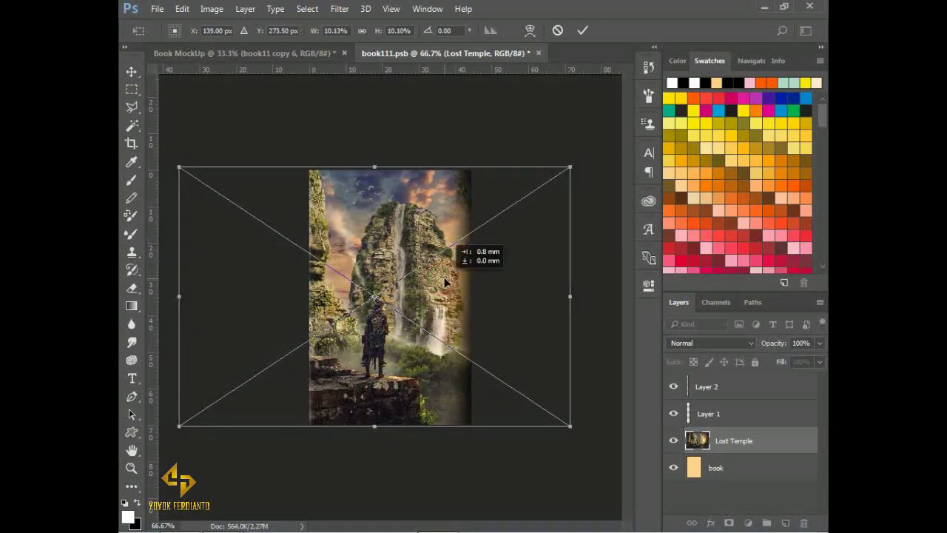
drag(446, 281, 387, 253)
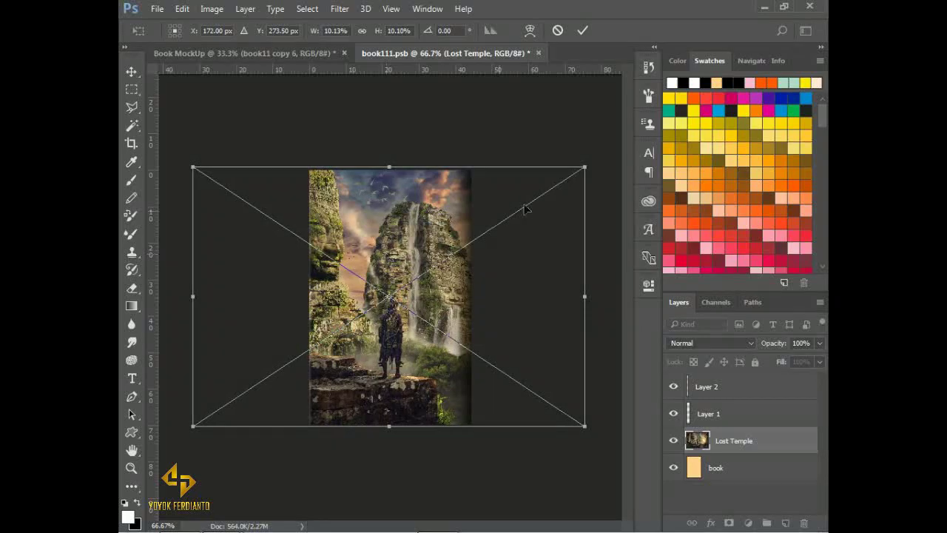
click(582, 31)
- Lower the cover's shading layer to 50%, save it, and move the new book right of the shark book
click(708, 413)
mouse_move(819, 342)
mouse_down()
mouse_move(768, 360)
mouse_move(787, 360)
mouse_up()
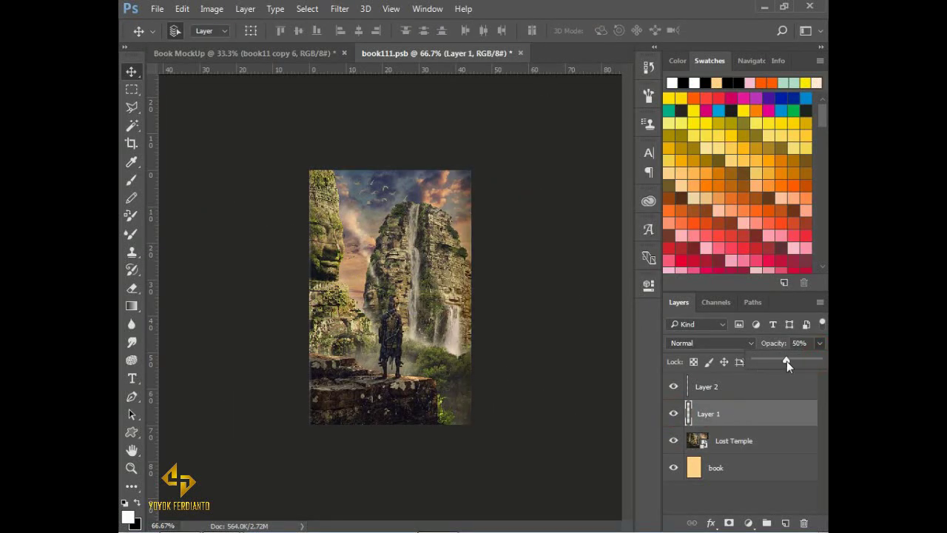
key(ctrl+s)
key(ctrl+w)
shift+click(708, 419)
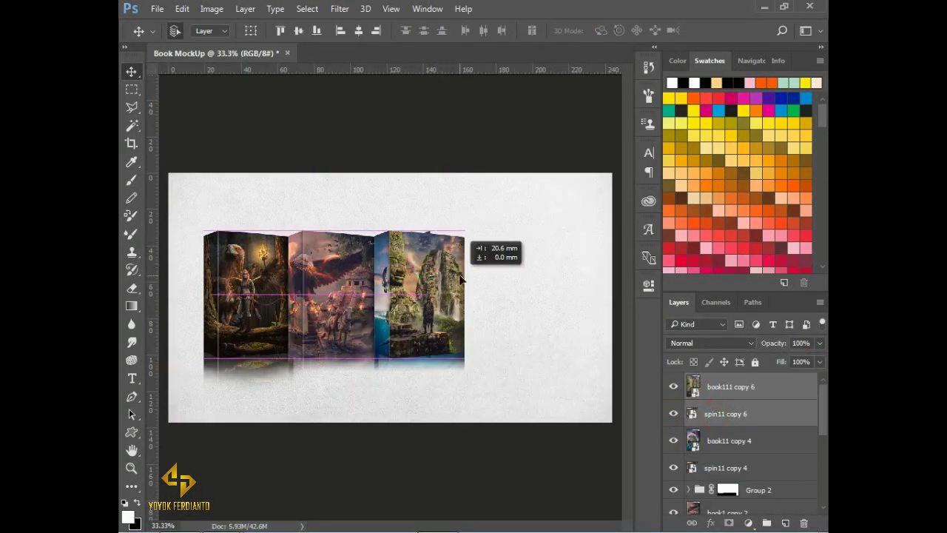
drag(432, 311, 518, 310)
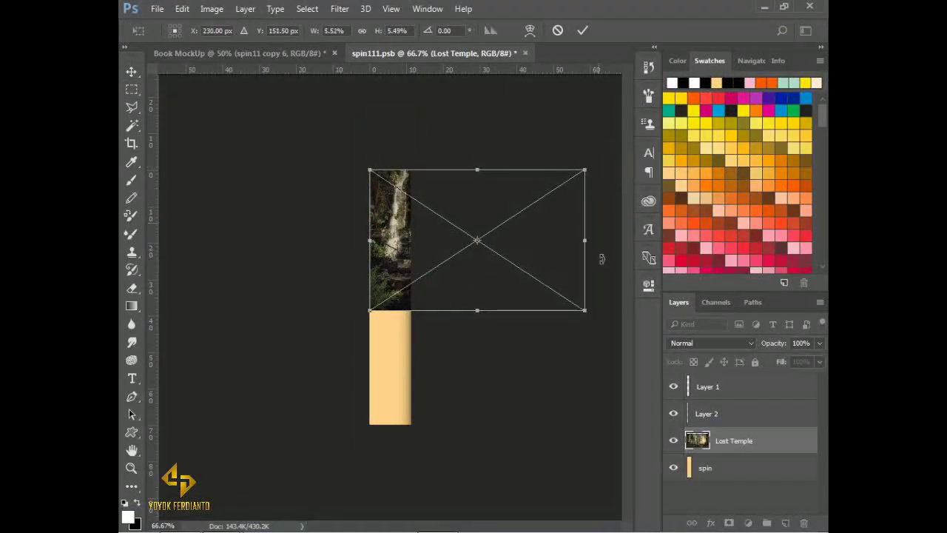
- Place the Lost Temple image over the spine strip, transform it to fit, and save
key(ctrl+minus)
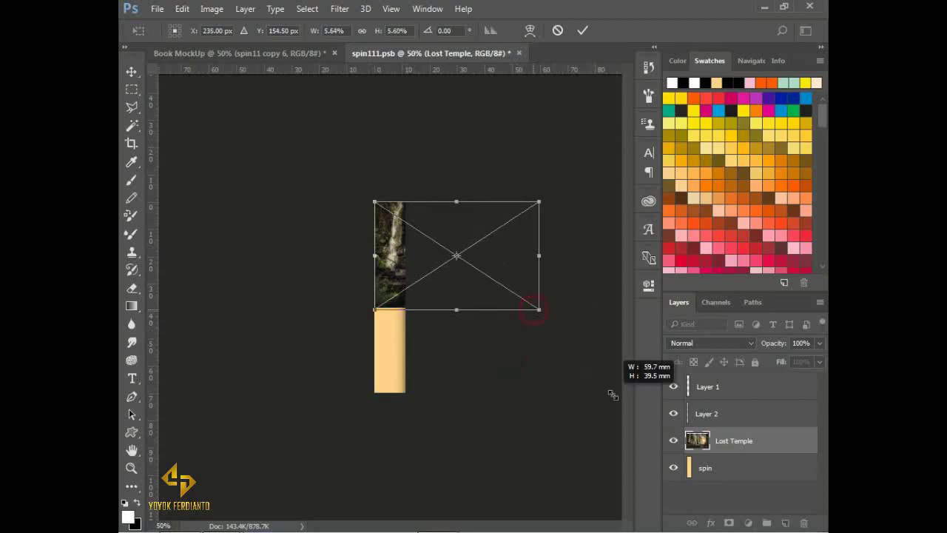
drag(374, 307, 254, 392)
drag(427, 262, 486, 268)
click(582, 30)
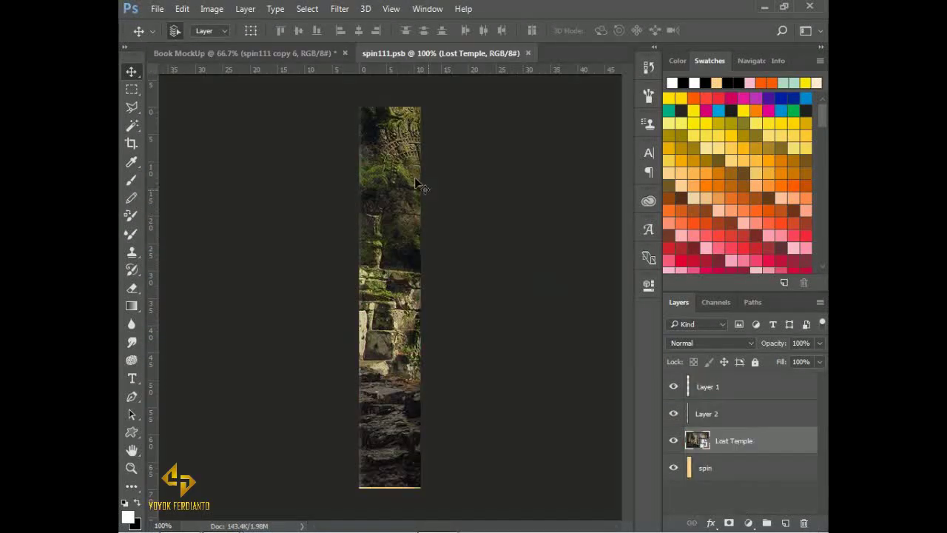
drag(425, 192, 401, 162)
click(182, 8)
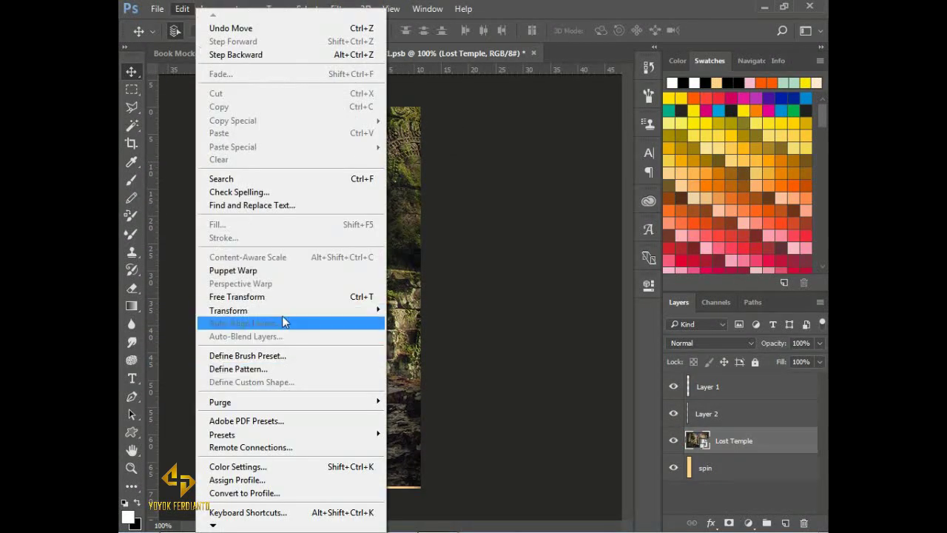
click(281, 293)
click(582, 31)
key(ctrl+s)
- Group copies of the Lost Temple layers into Group 3, flip it vertically and move it below the book
key(ctrl+w)
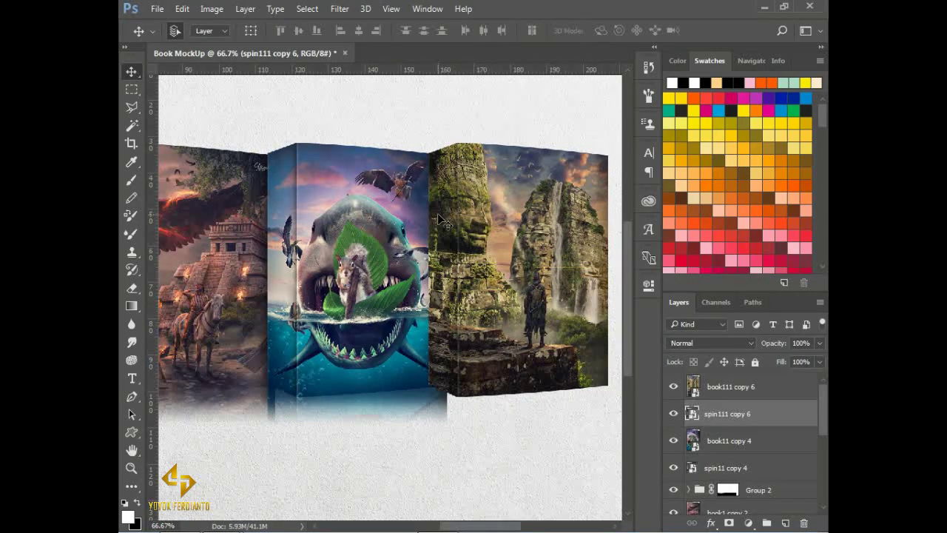
shift+click(732, 392)
key(ctrl+g)
click(182, 8)
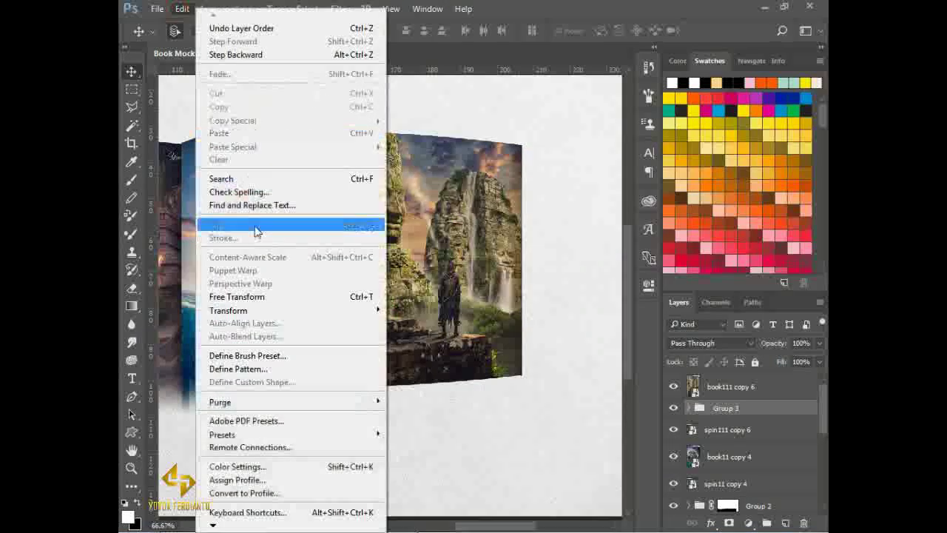
click(282, 293)
right_click(456, 213)
click(508, 438)
drag(494, 204, 495, 386)
key(Return)
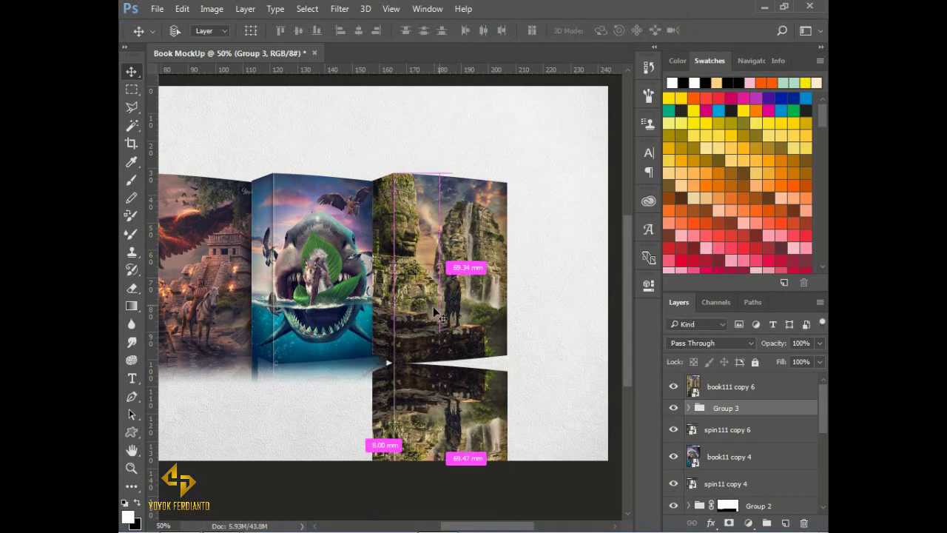
- Skew the reflected spine in Group 3 so it meets the book's spine
key(ctrl+plus)
click(728, 505)
click(689, 407)
click(738, 455)
click(182, 8)
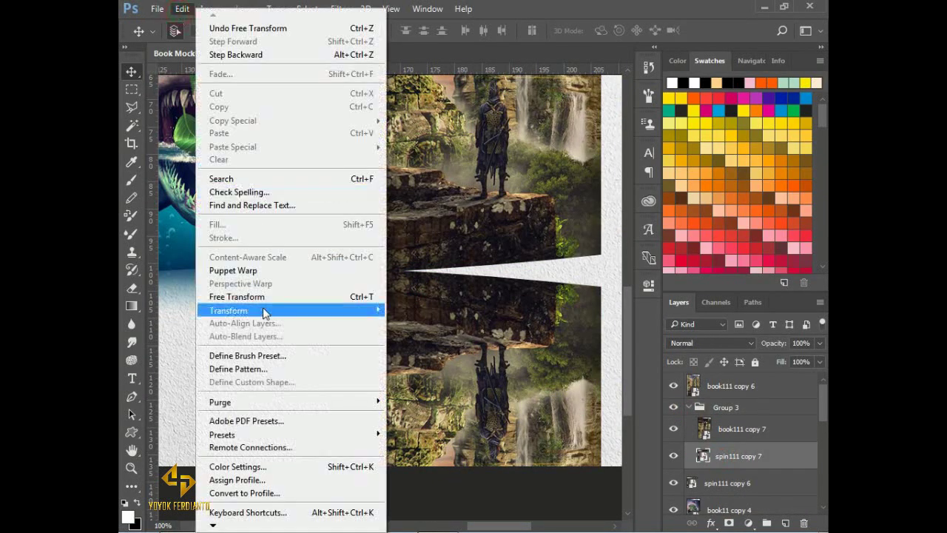
click(429, 363)
scroll(384, 296, down, 3)
click(583, 30)
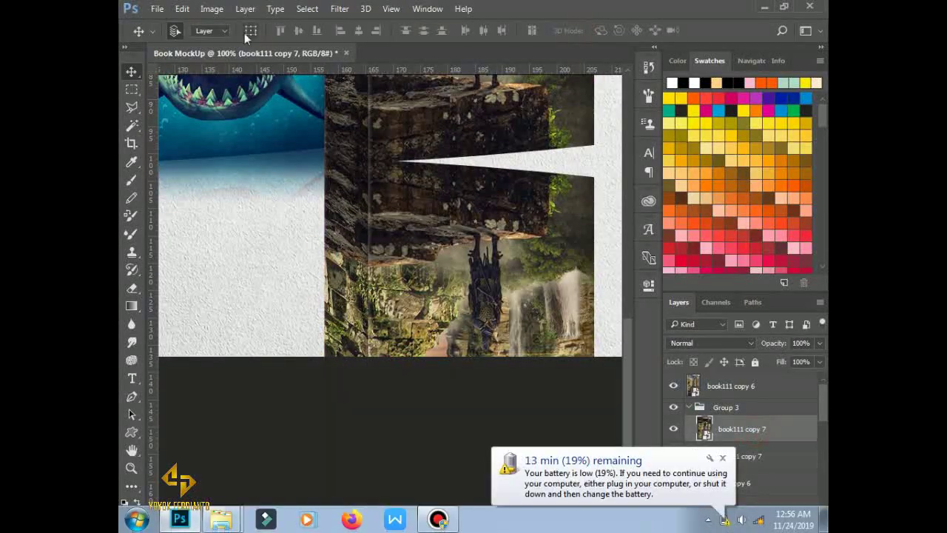
- Skew the reflected cover to meet the book, then collapse and select Group 3
click(732, 429)
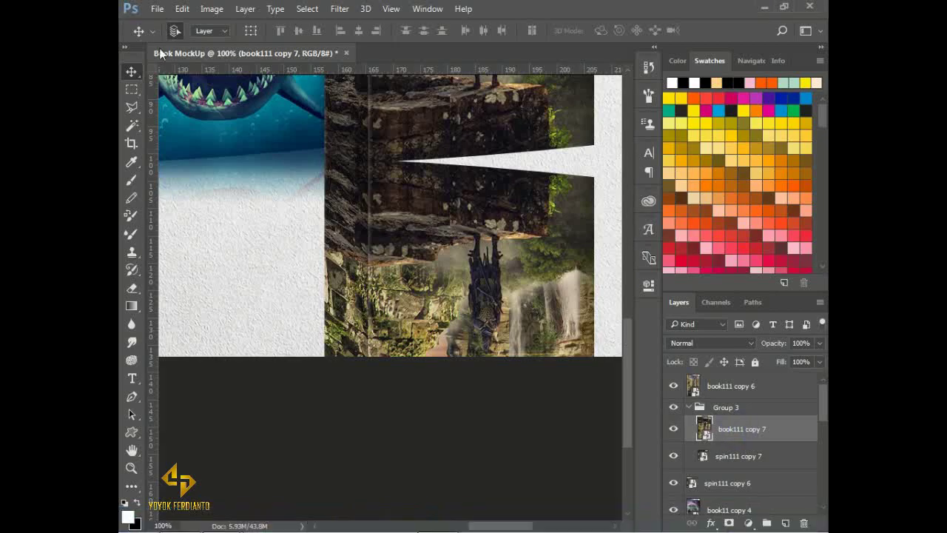
click(182, 8)
click(215, 321)
scroll(385, 296, right, 3)
click(581, 30)
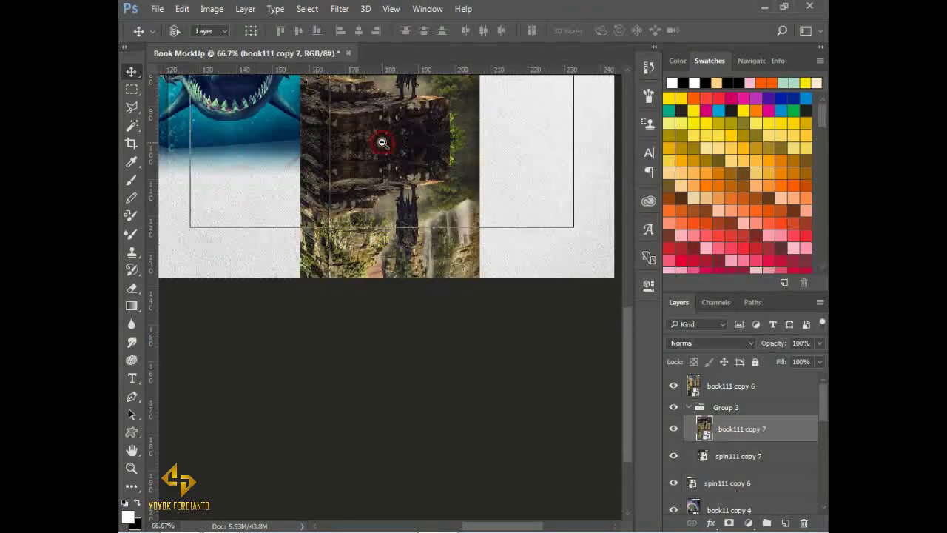
key(ctrl+0)
click(688, 407)
scroll(739, 444, down, 1)
click(718, 390)
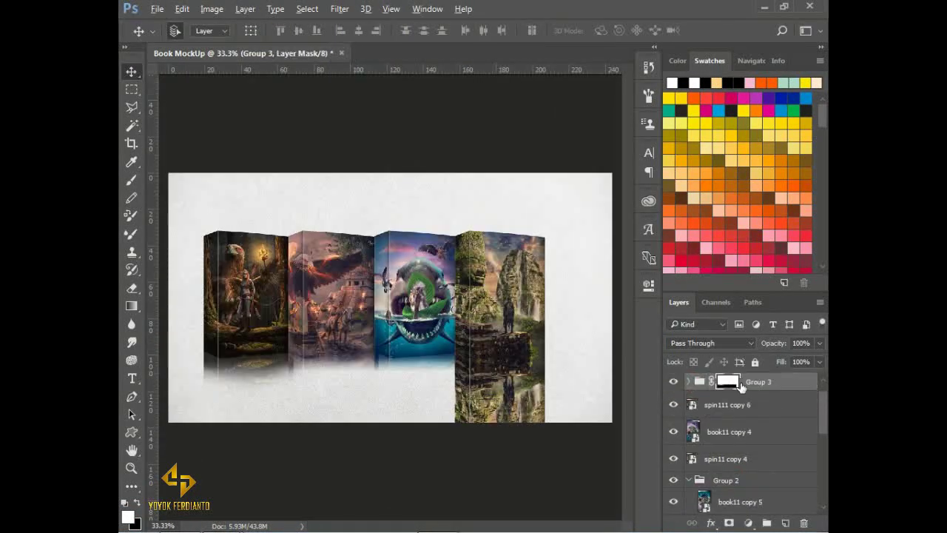
- Copy Group 2's fade mask onto Group 3 at 84% opacity, then select the relex group's mask
click(727, 478)
scroll(724, 507, up, 1)
drag(737, 406, 739, 406)
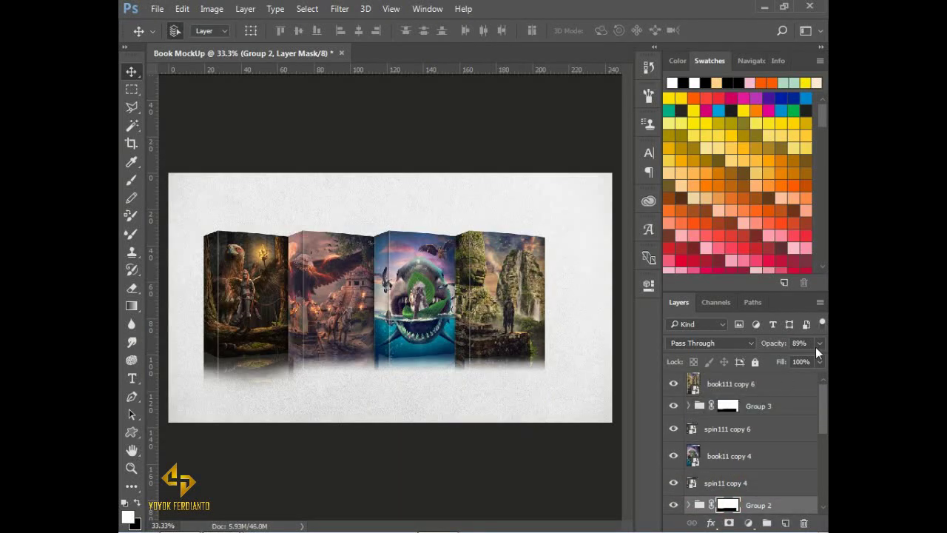
key(ctrl+plus)
scroll(457, 343, left, 2)
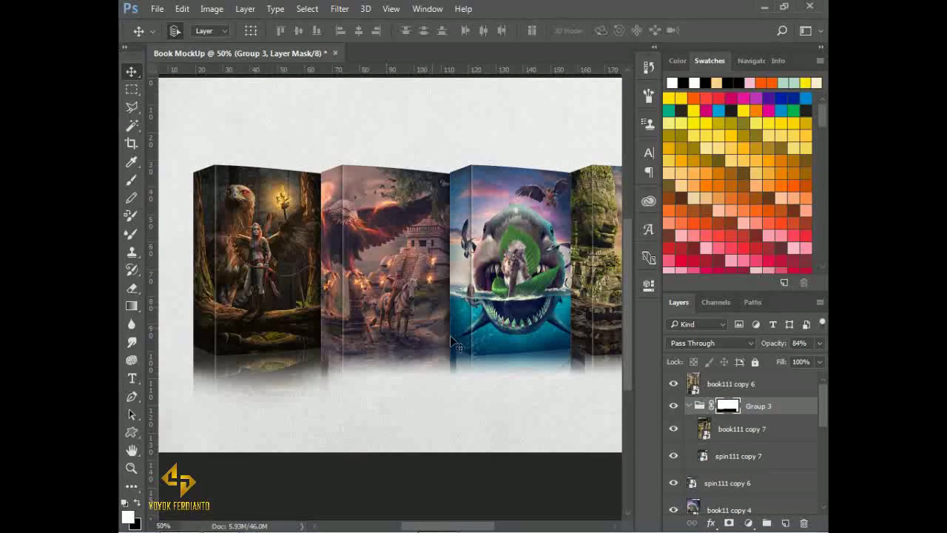
scroll(814, 477, down, 5)
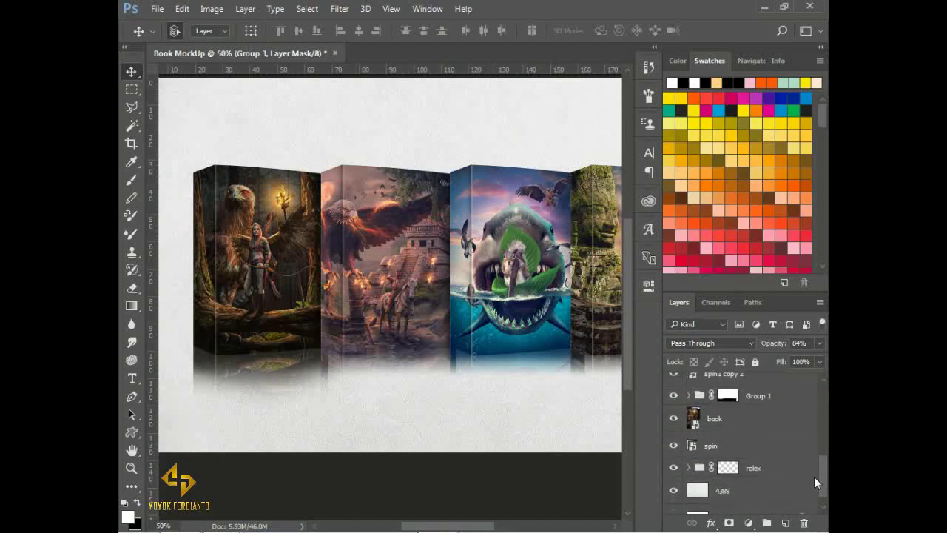
click(674, 453)
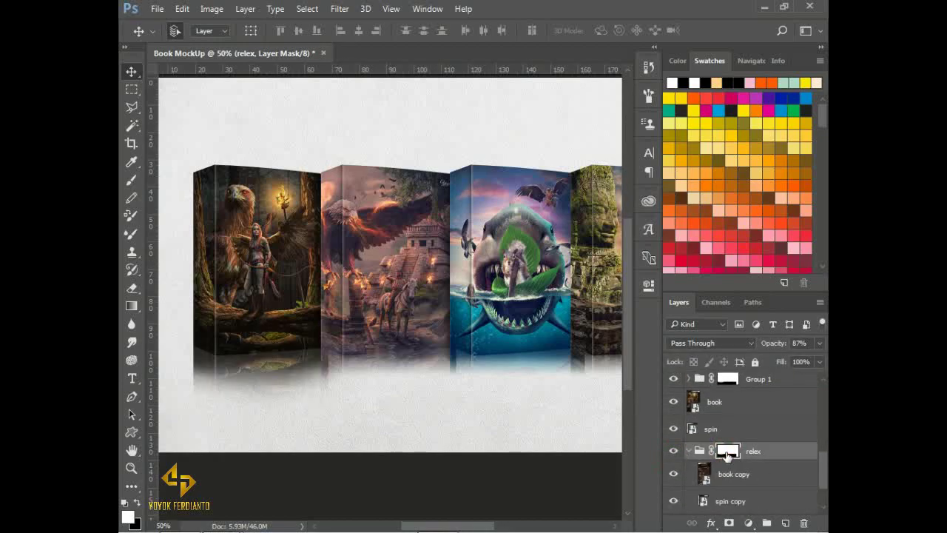
- Fill lasso and marquee selections in the Group 1 mask to trim the shark reflection's edge strips
drag(318, 336, 363, 412)
key(l)
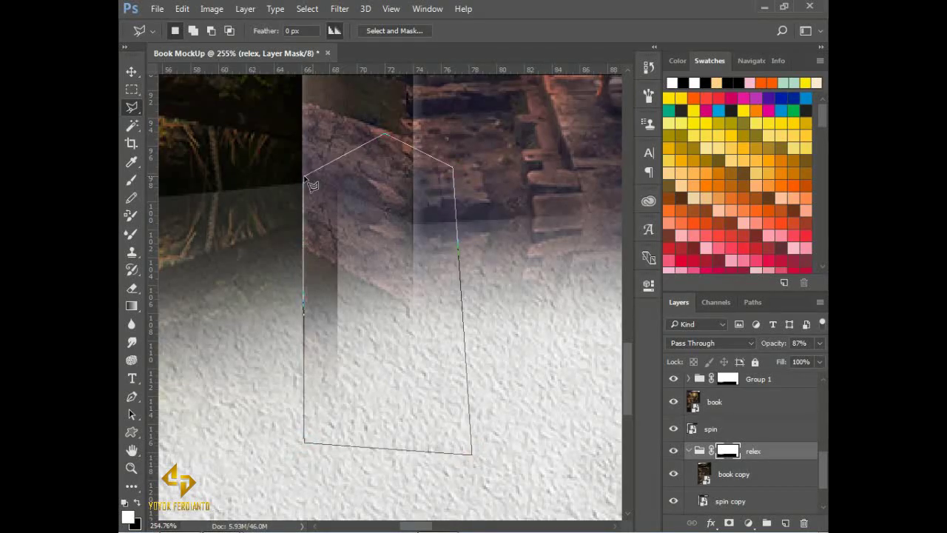
key(Delete)
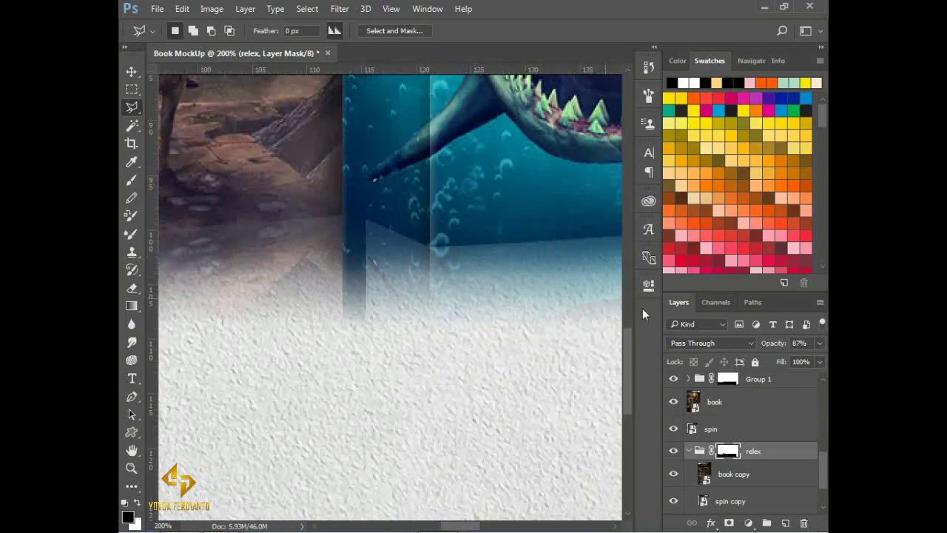
ctrl+click(368, 219)
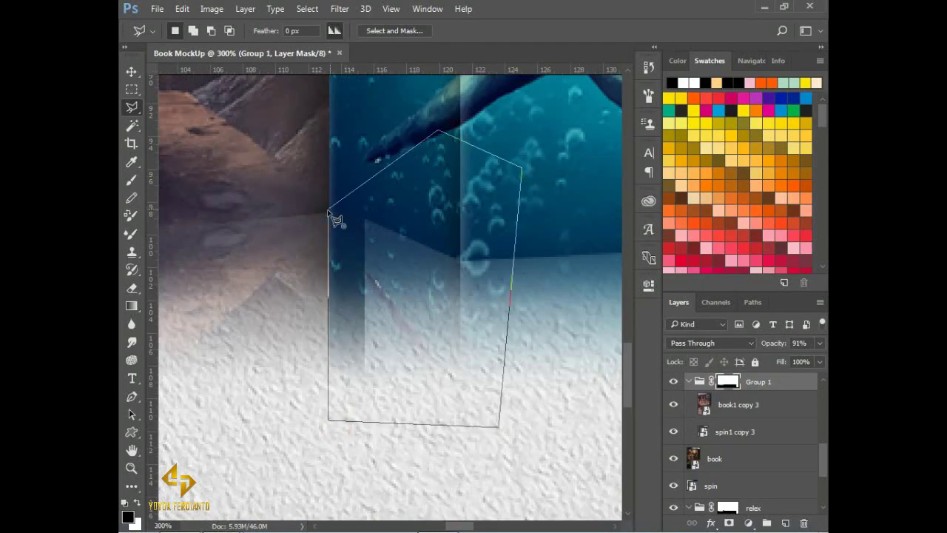
click(330, 215)
key(Delete)
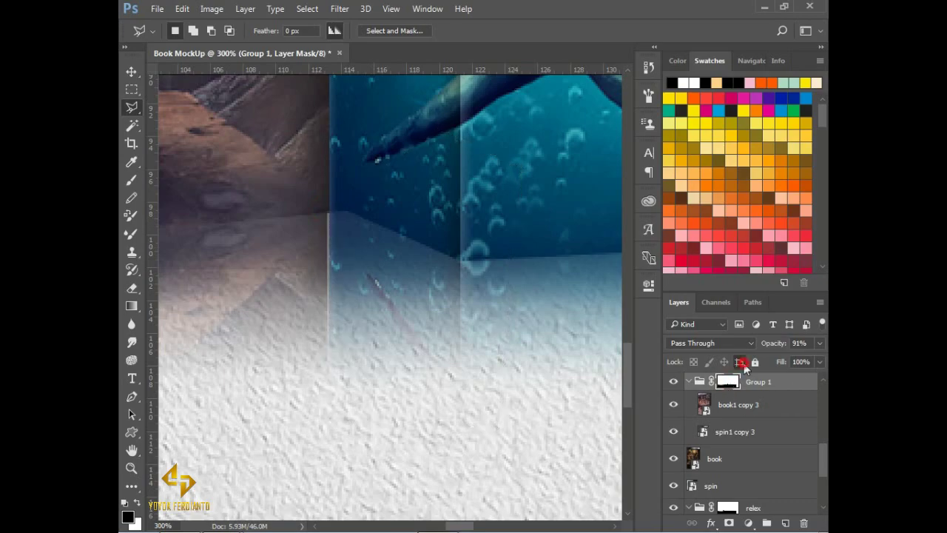
key(Delete)
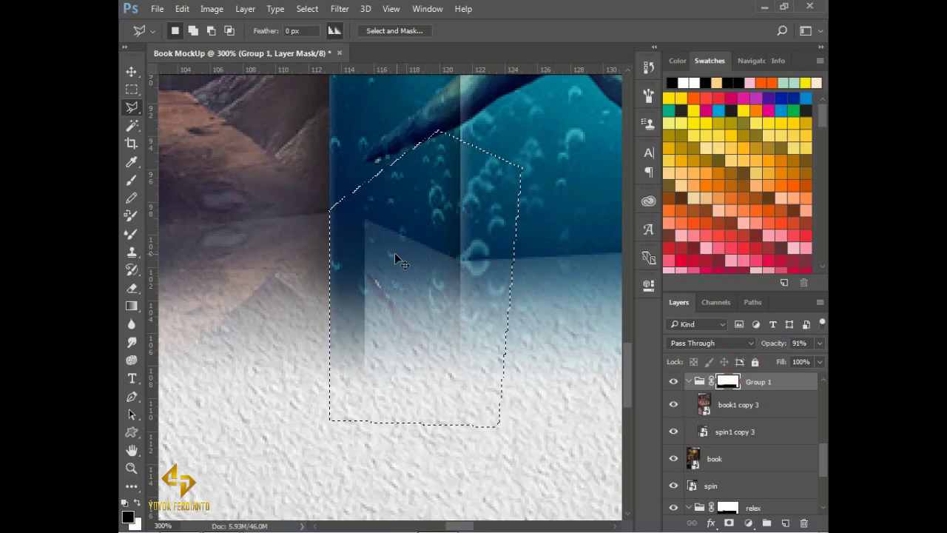
click(131, 90)
drag(518, 444, 331, 148)
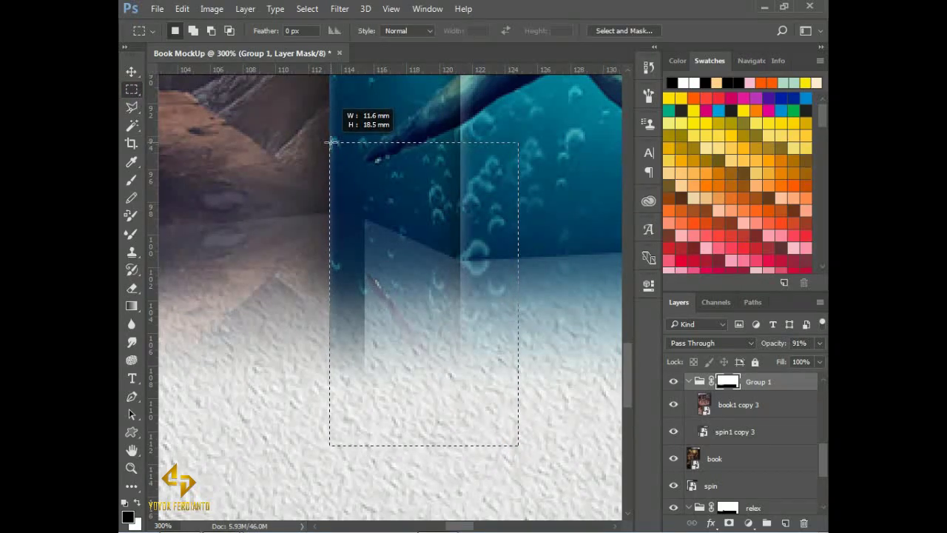
key(Delete)
- Fill a selected strip in the Group 2 mask so the overlapping reflection edge blends
click(438, 243)
scroll(510, 229, down, 2)
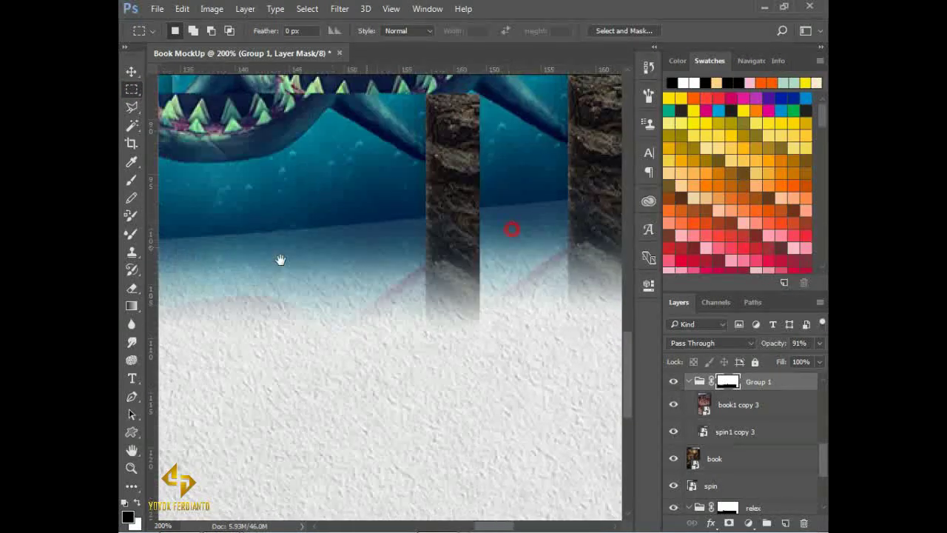
scroll(750, 395, up, 3)
click(758, 417)
mouse_move(489, 398)
mouse_down()
mouse_move(354, 135)
mouse_move(339, 141)
mouse_up()
key(alt+Delete)
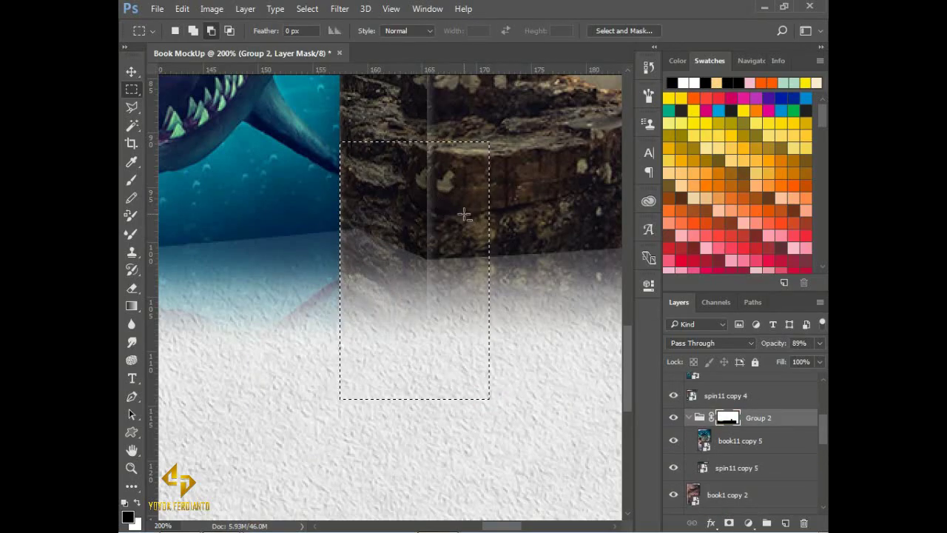
scroll(427, 215, down, 1)
scroll(429, 219, down, 2)
scroll(433, 226, down, 1)
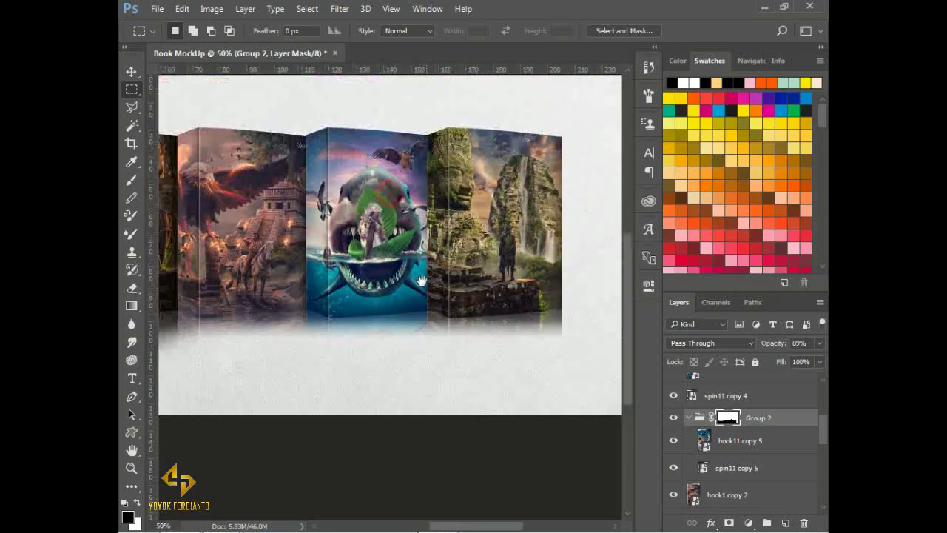
click(689, 417)
scroll(695, 421, down, 2)
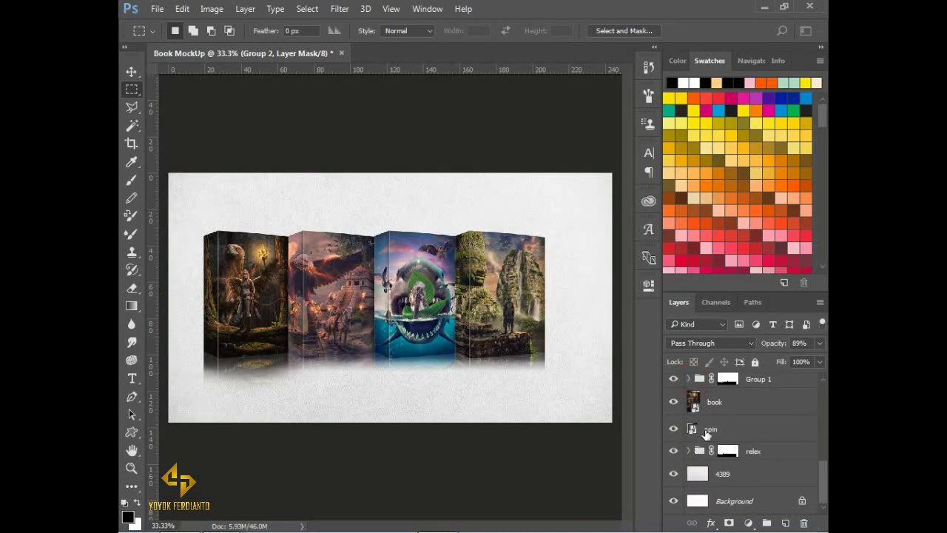
- Redraw the relex mask gradient with a short upward drag so the leftmost reflection fades sooner
click(705, 434)
drag(201, 213, 362, 418)
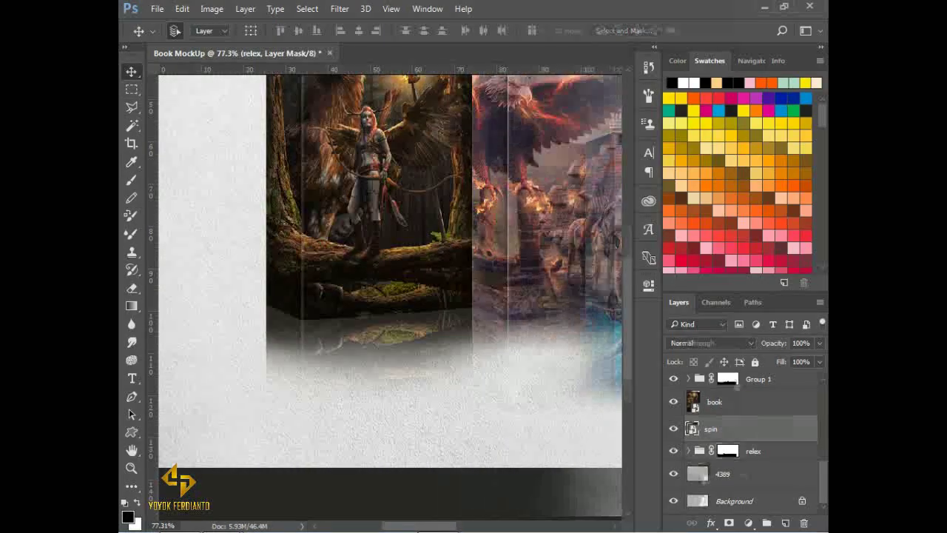
key(g)
drag(324, 354, 324, 320)
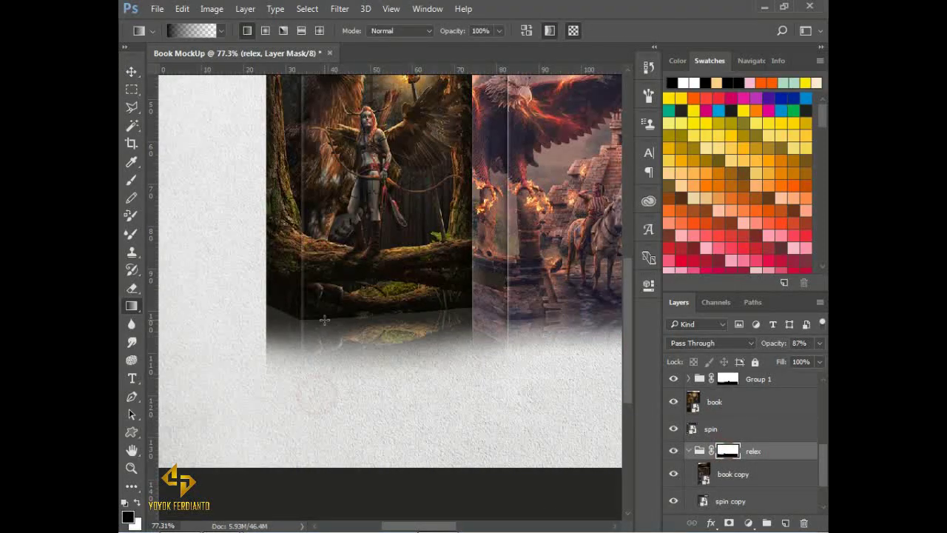
key(ctrl+minus)
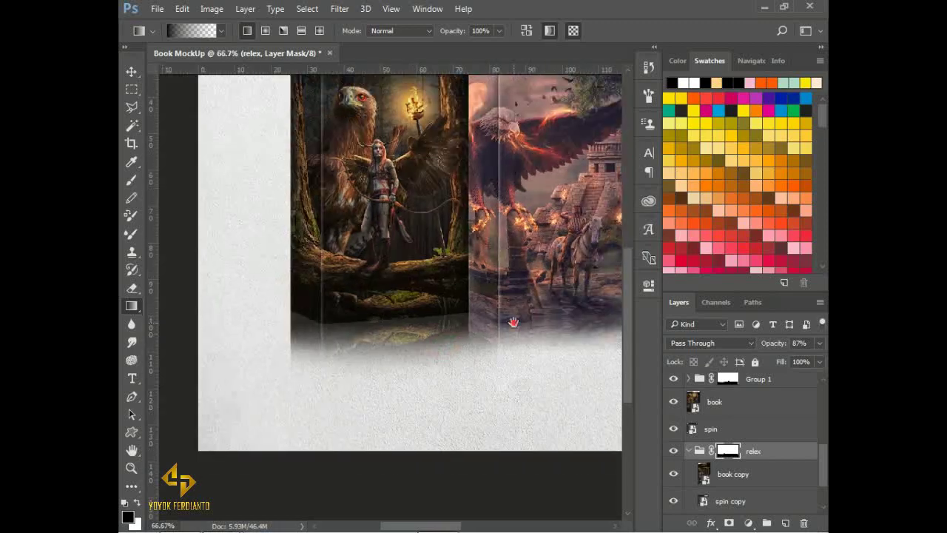
key(ctrl+minus)
key(ctrl+minus)
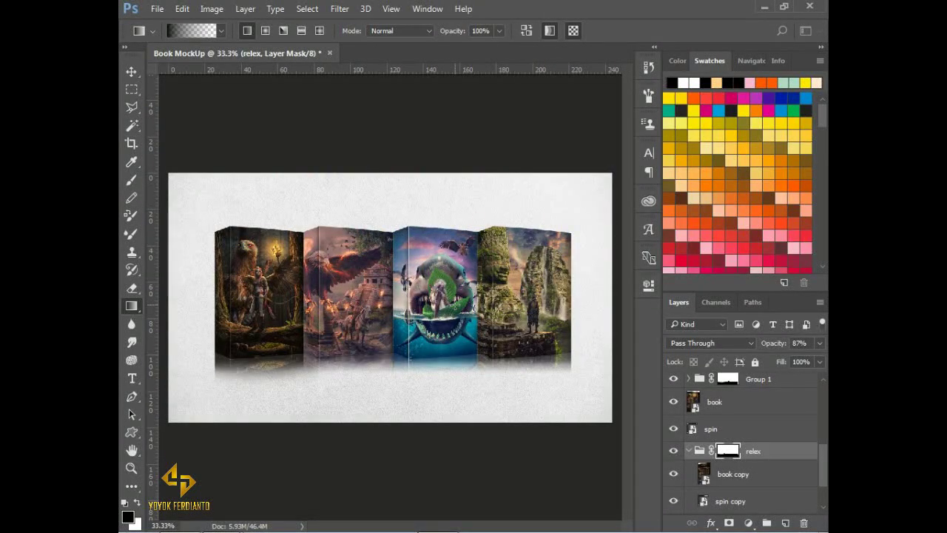
click(124, 75)
scroll(824, 476, down, 2)
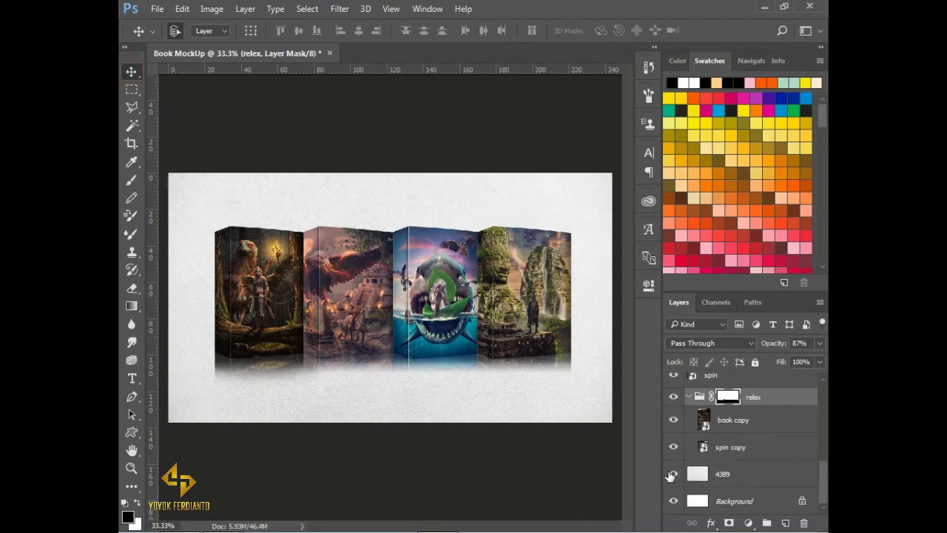
- Add Layer 1 above the 4389 texture and fill it with light grey F0F0F0
click(673, 475)
click(673, 475)
click(673, 475)
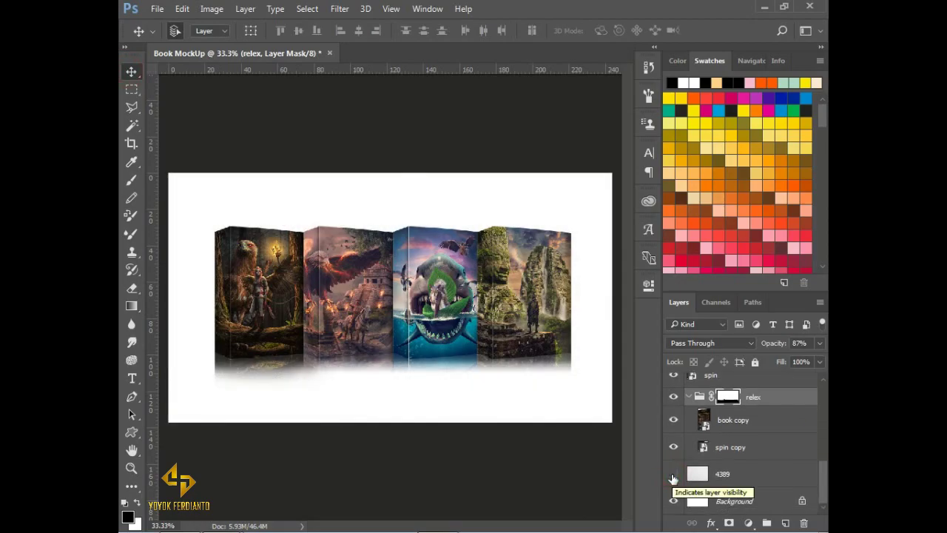
click(672, 474)
click(712, 475)
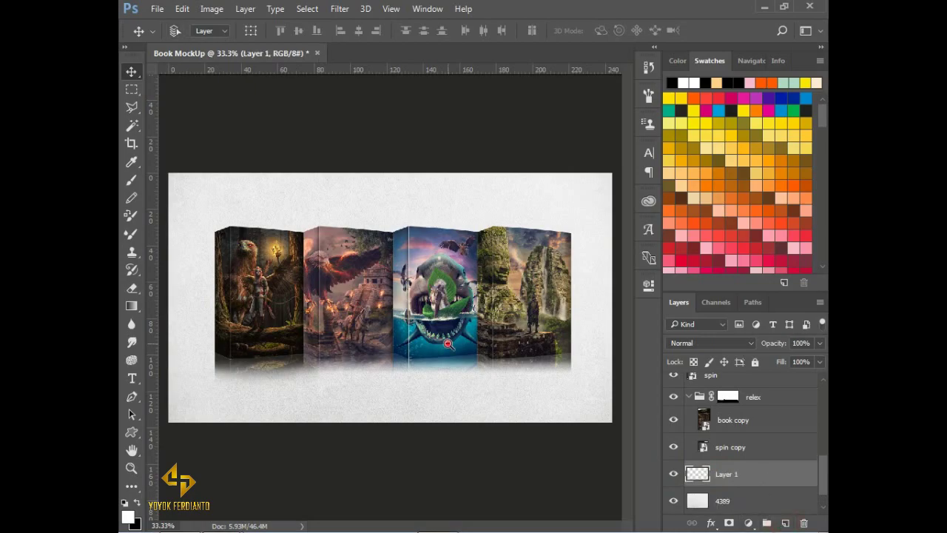
alt+click(448, 343)
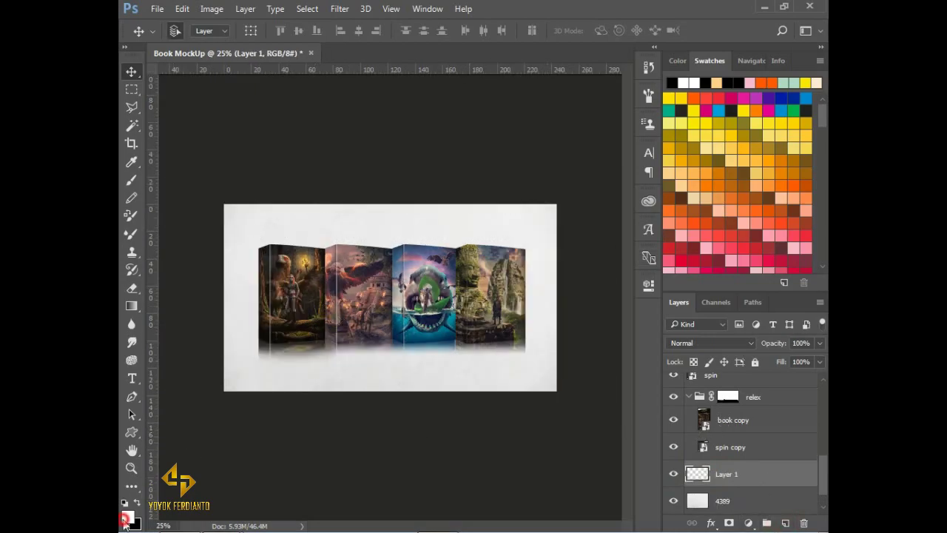
click(126, 519)
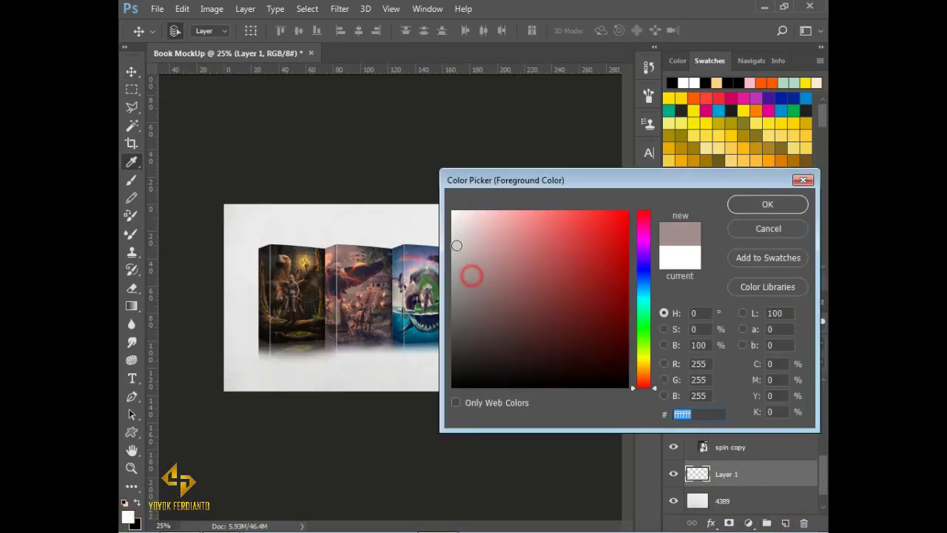
click(767, 205)
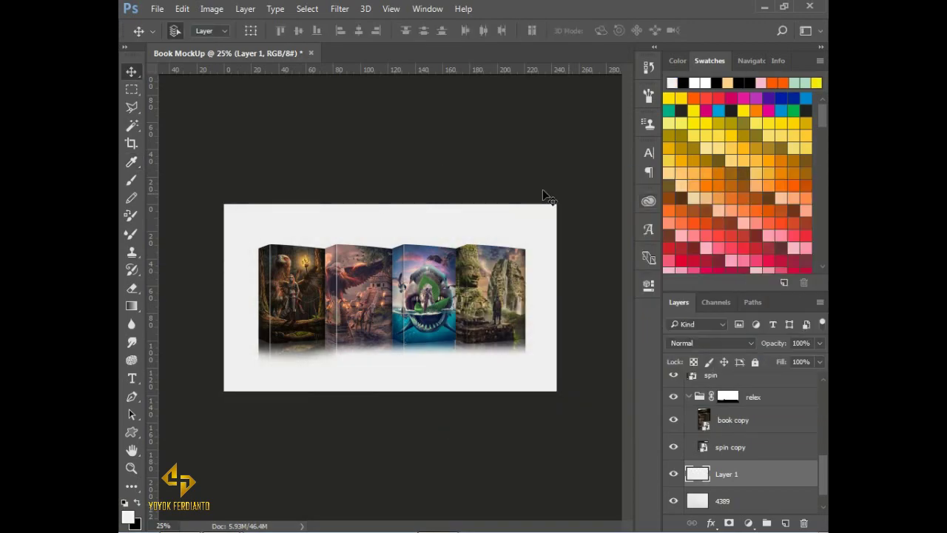
drag(540, 195, 447, 246)
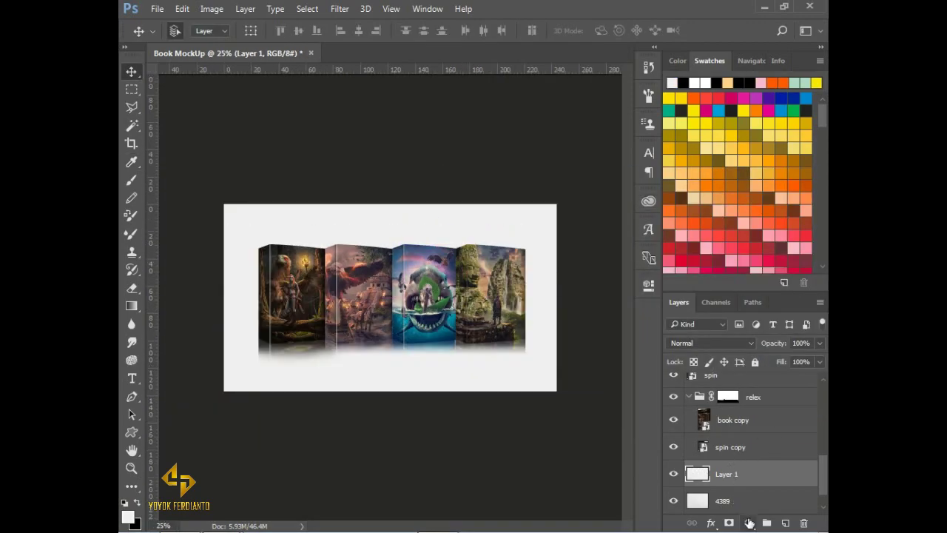
- Try a gradient fill layer, swap foreground and background colours, and cancel it
click(749, 523)
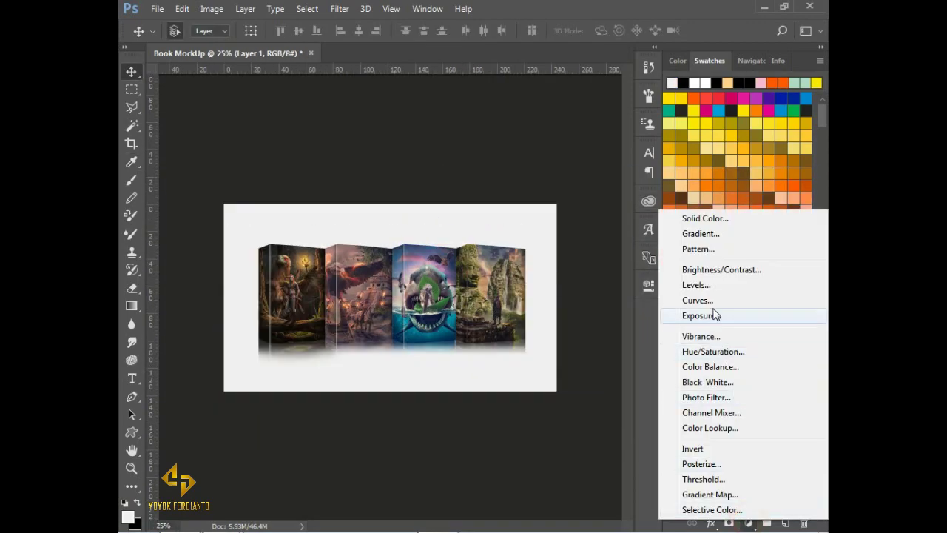
click(709, 234)
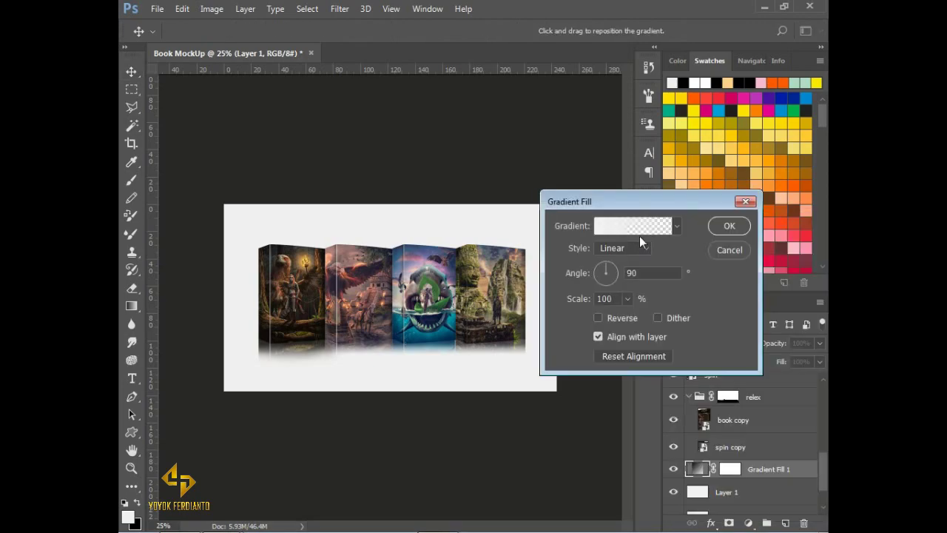
click(606, 225)
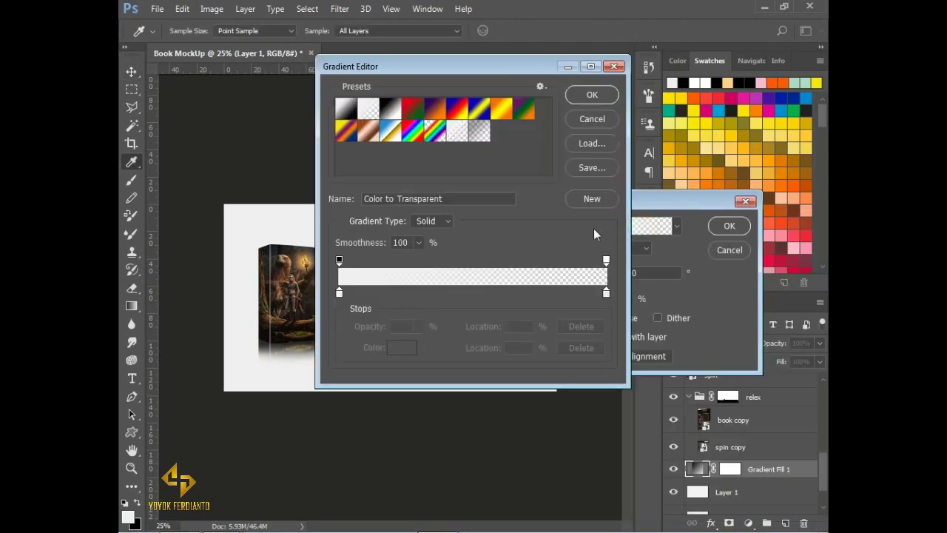
click(590, 118)
click(136, 503)
click(729, 251)
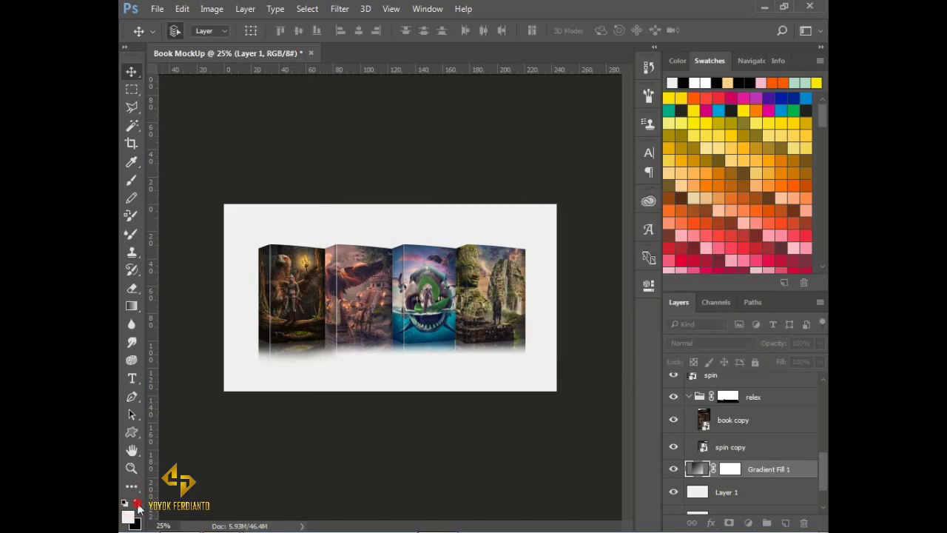
- Add a reversed radial Gradient Fill layer scaled to 571%
click(748, 523)
click(699, 238)
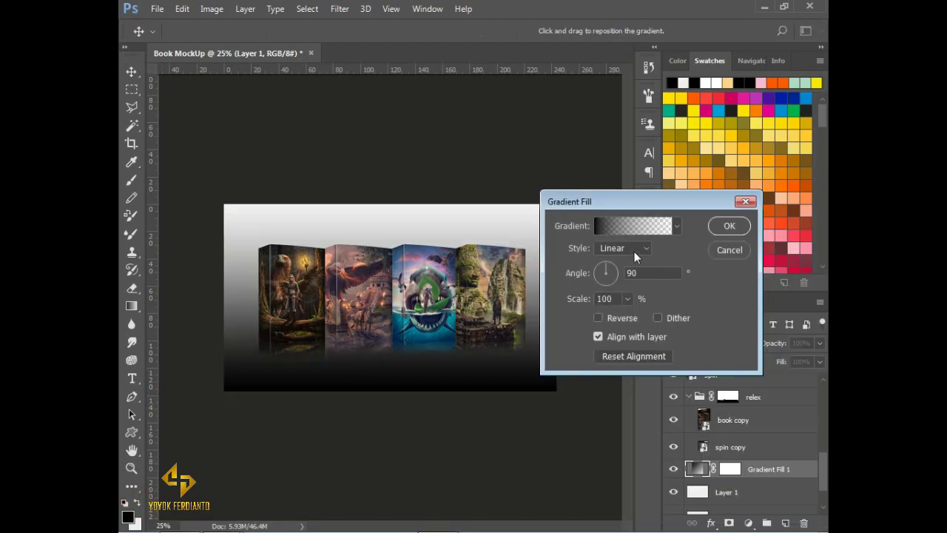
click(634, 251)
click(612, 258)
click(598, 318)
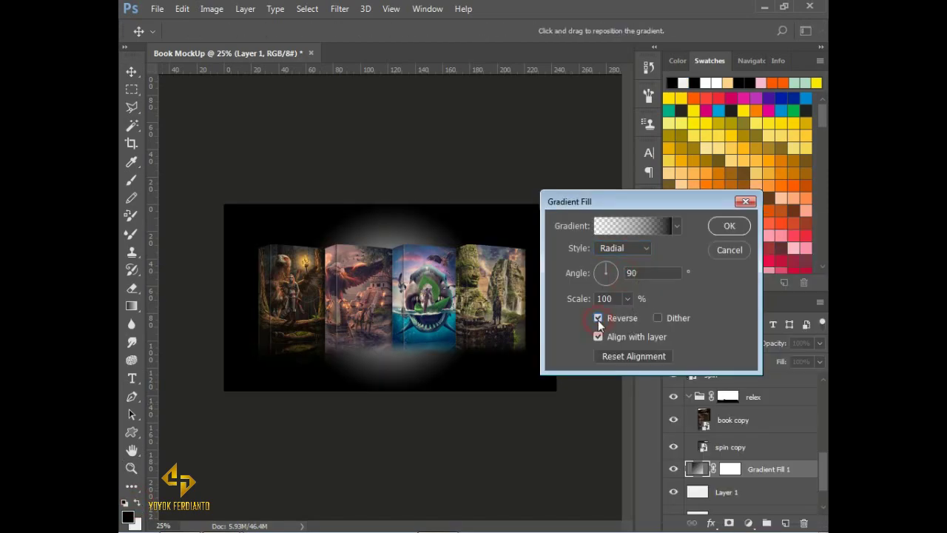
mouse_move(574, 302)
mouse_down()
mouse_move(603, 301)
mouse_move(594, 308)
mouse_up()
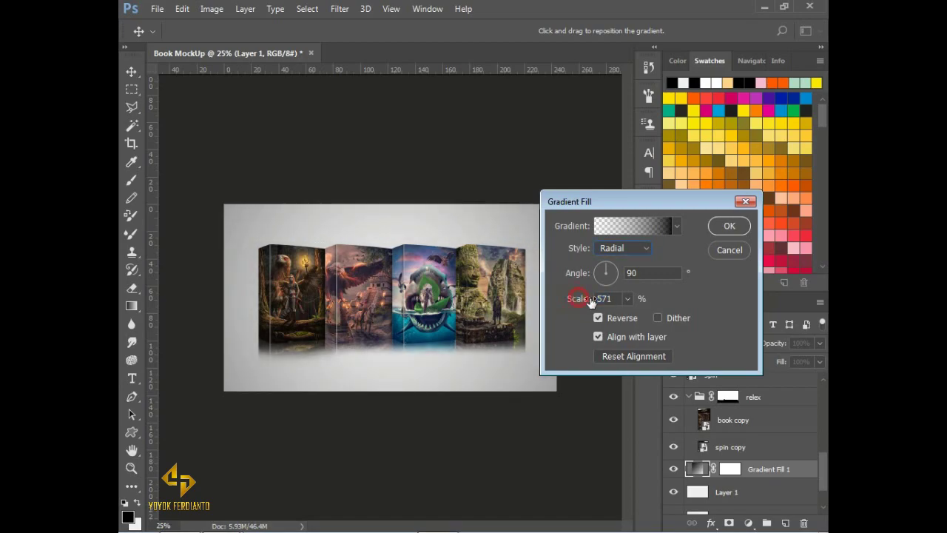
click(729, 225)
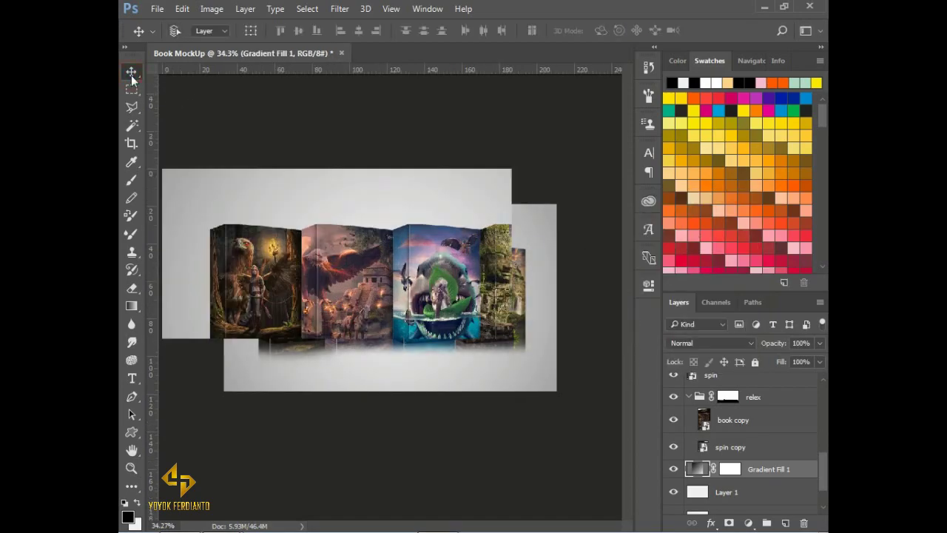